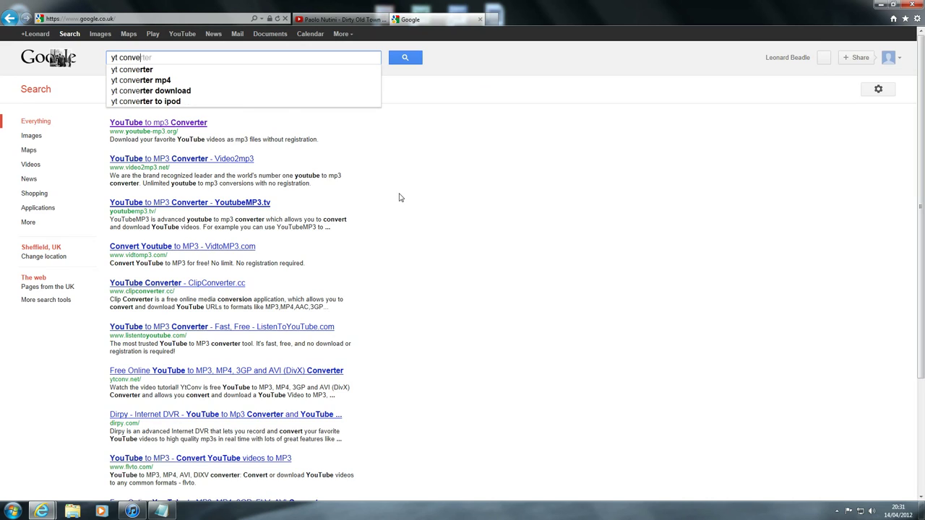
left_click(159, 125)
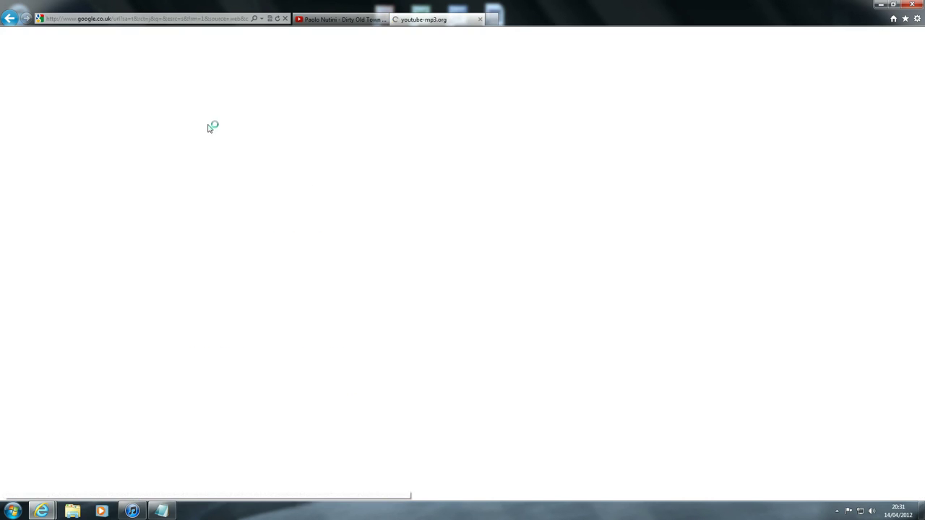
left_click(388, 97)
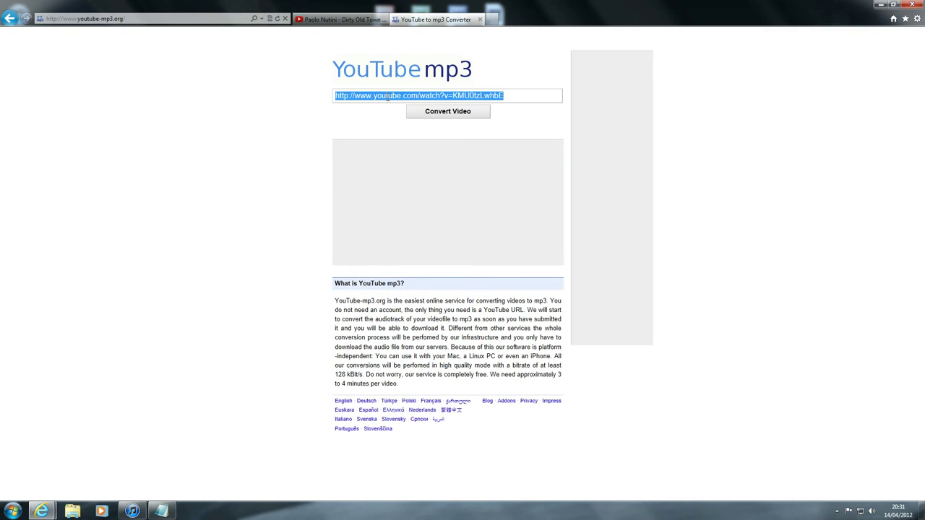
type("http://www.youtube.com/watch?v=Jc7Kq_CGWxA")
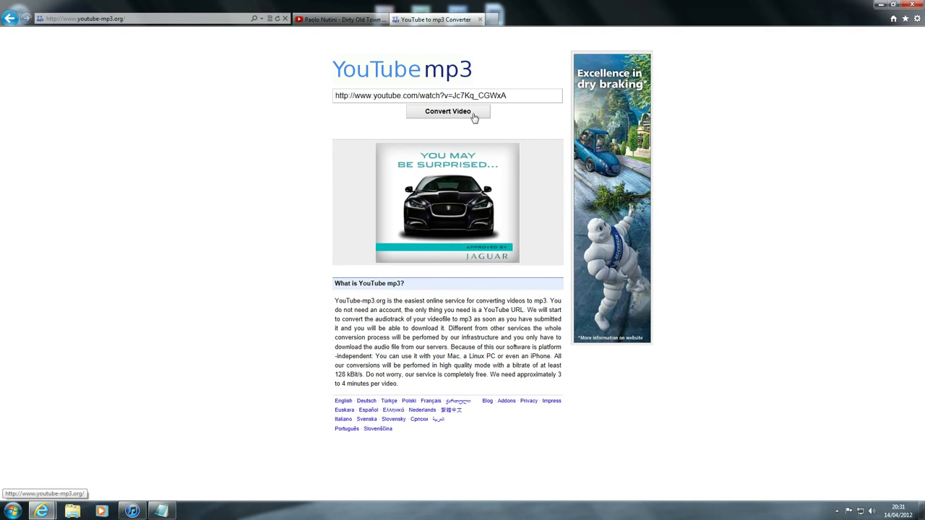
left_click(469, 113)
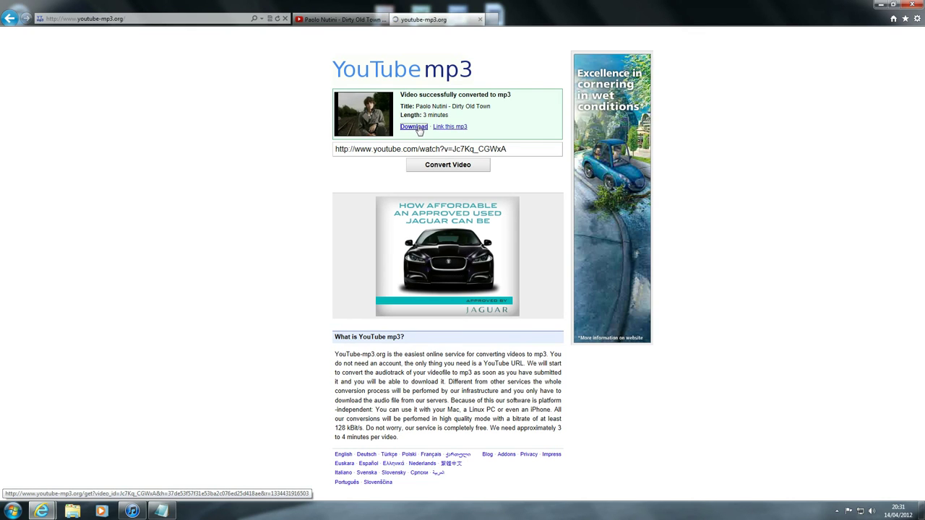
Start downloading the converted Paolo Nutini - Dirty Old Town mp3 with the option to choose its save location
left_click(417, 126)
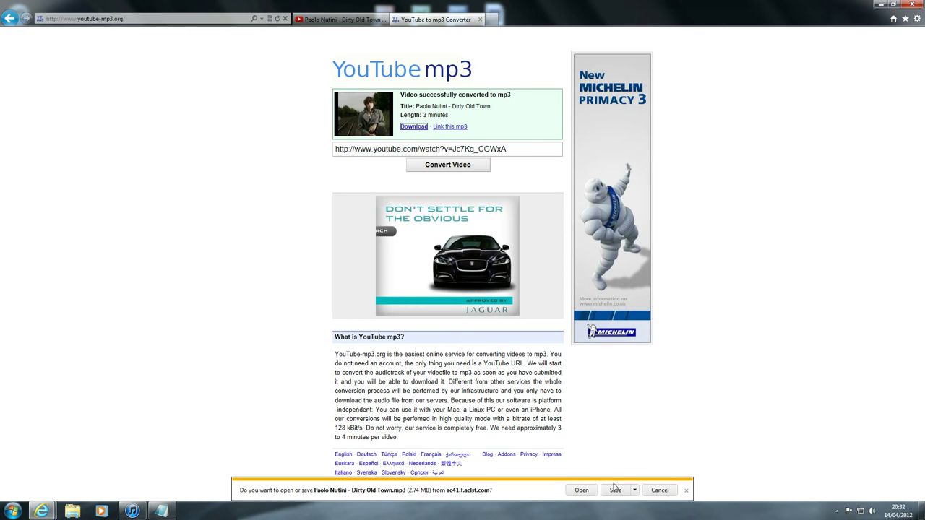
left_click(635, 490)
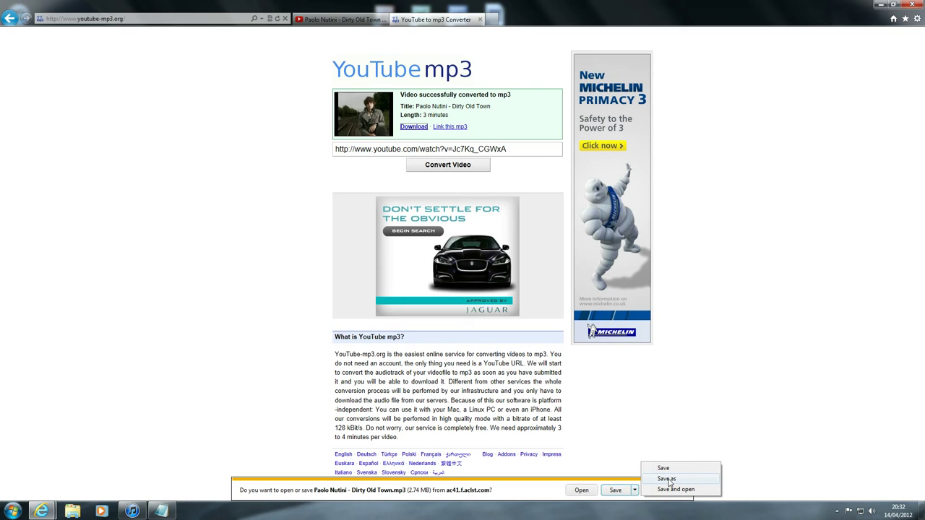
left_click(666, 479)
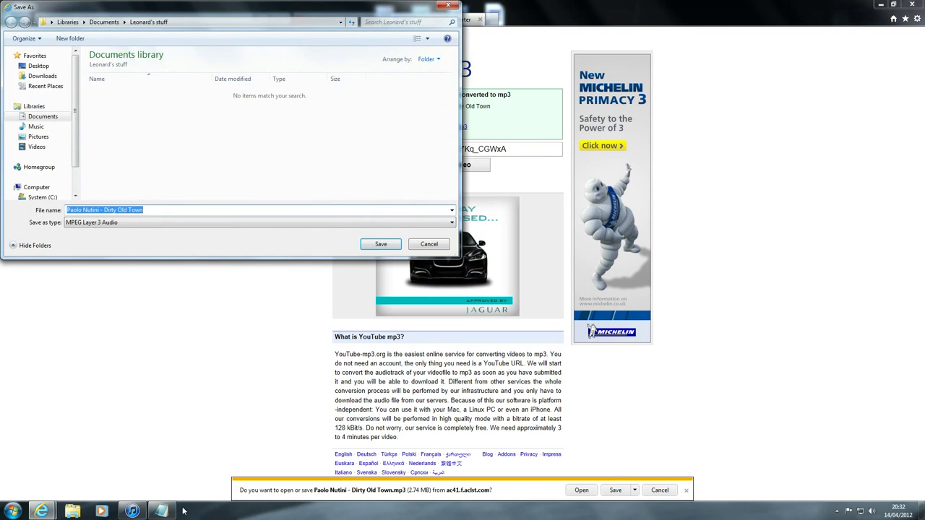
Switch to Notepad, write "save into a place, i'm going to save it into my itunes folder somewhere", select the text and minimize the window
left_click(162, 511)
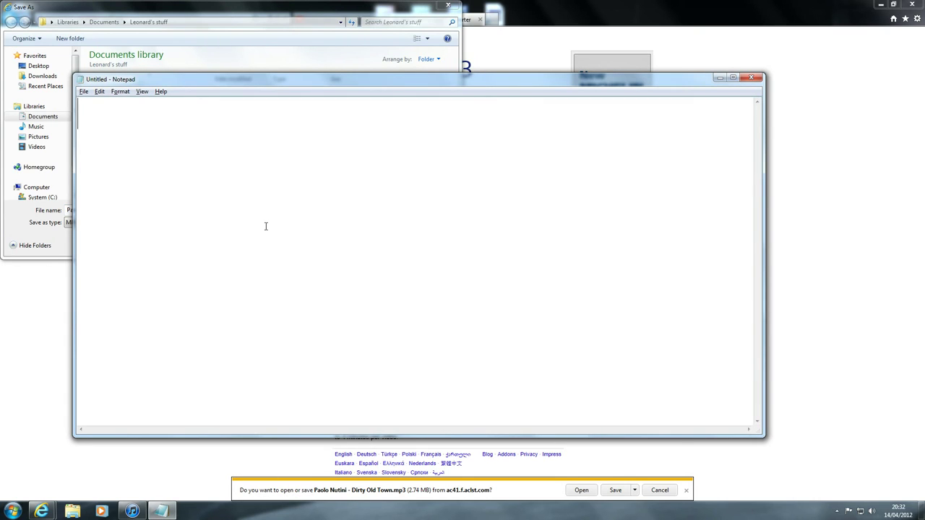
type("save in")
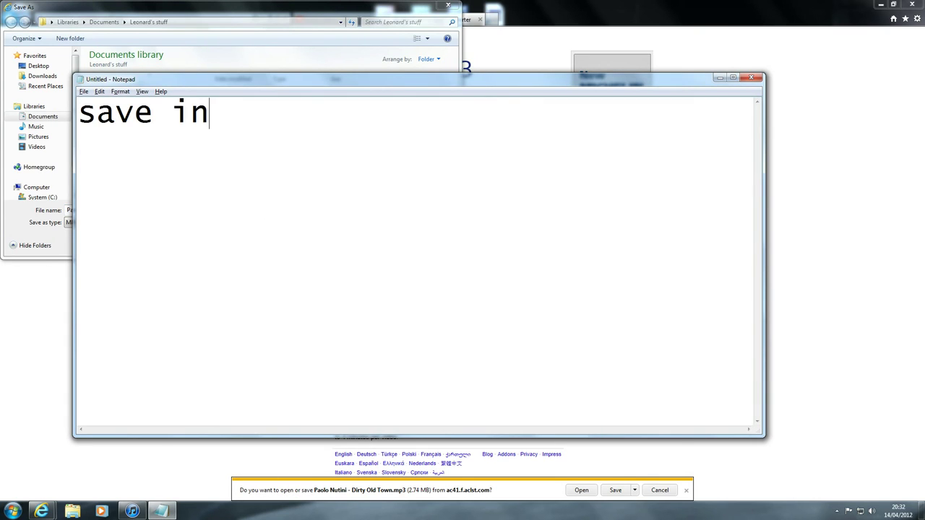
type("to a place")
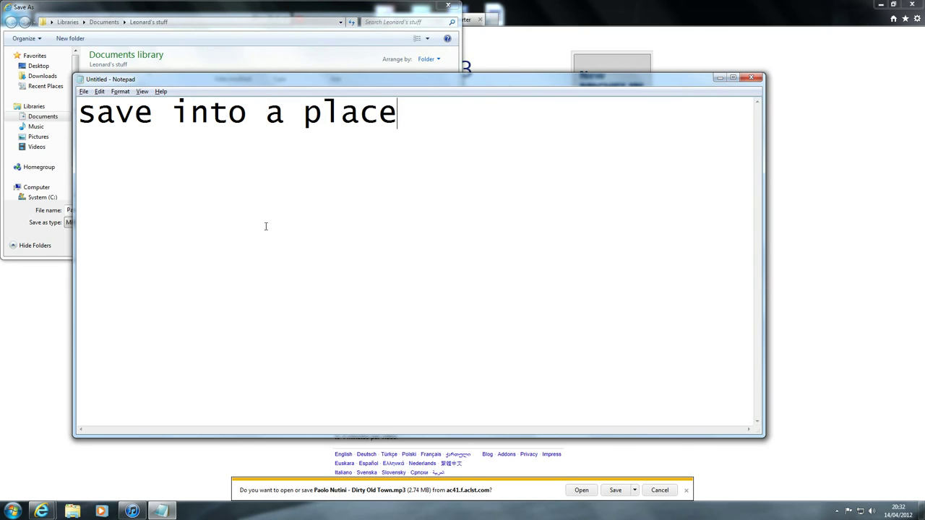
type(", i'm going to ")
type("save it int")
type("o my itune")
type("s folder s")
type("omewhere")
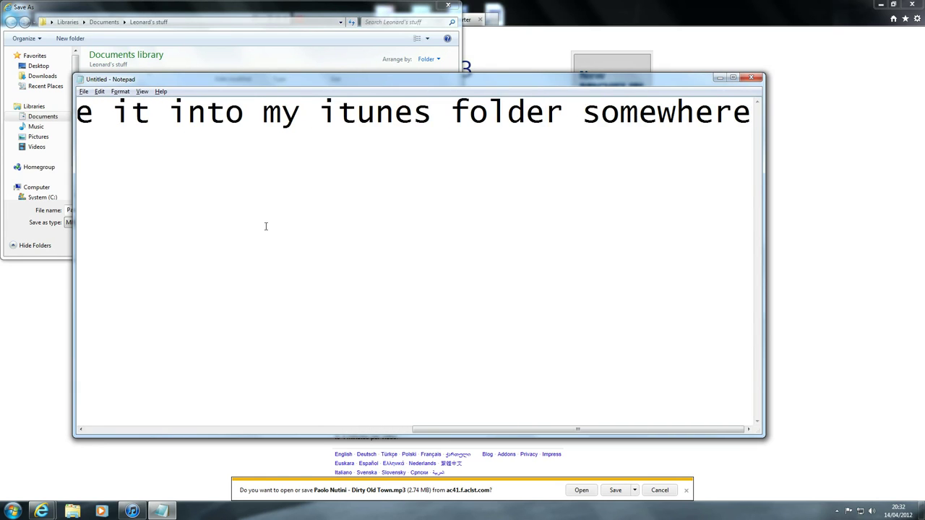
left_click_drag(750, 115, 35, 129)
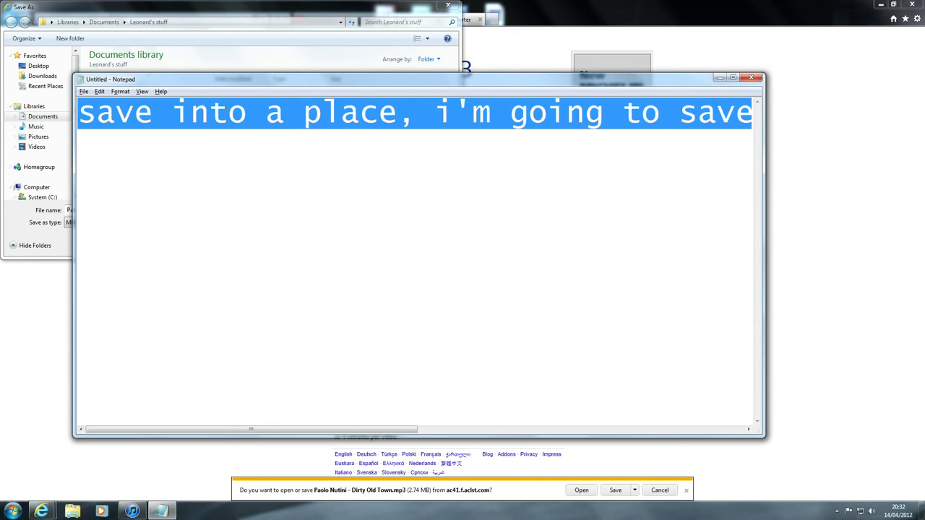
left_click(718, 78)
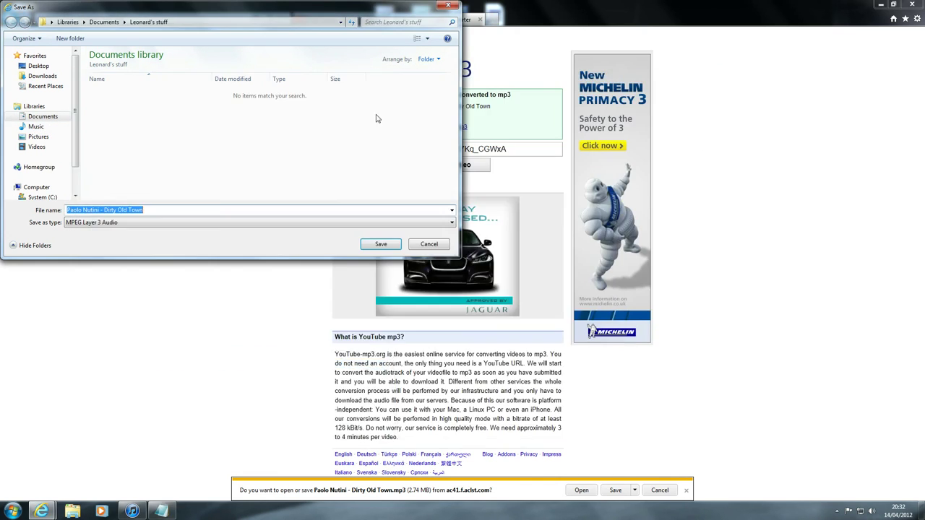
Save the Paolo Nutini - Dirty Old Town mp3 in the Music library
left_click(34, 128)
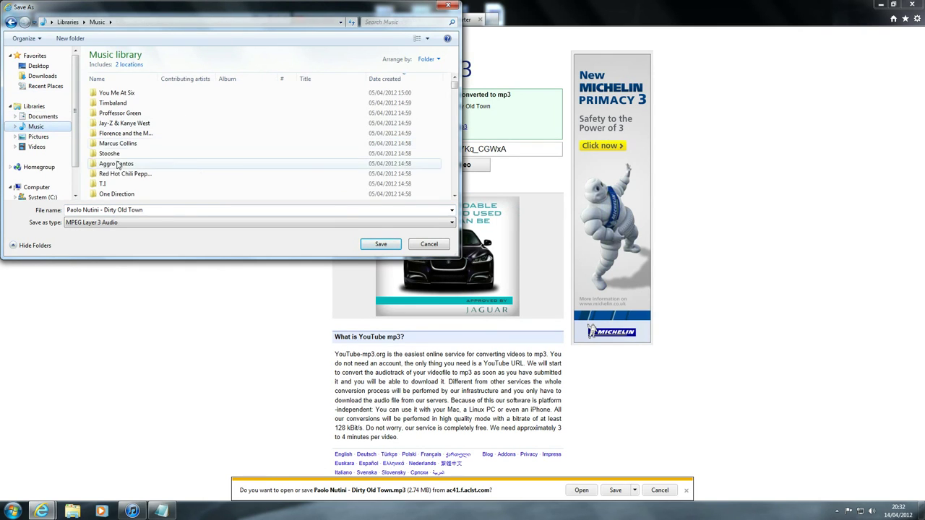
left_click(389, 248)
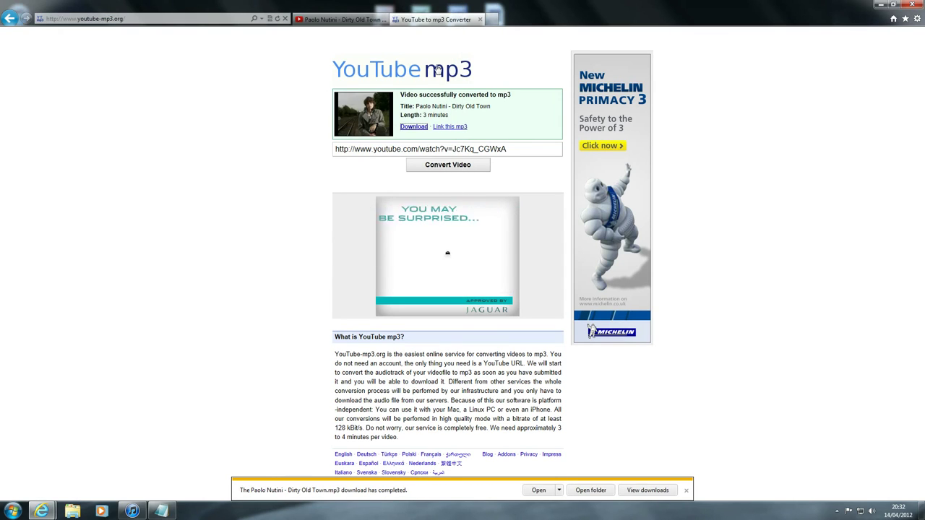
Switch to iTunes and open a Windows Explorer window over it
left_click(132, 511)
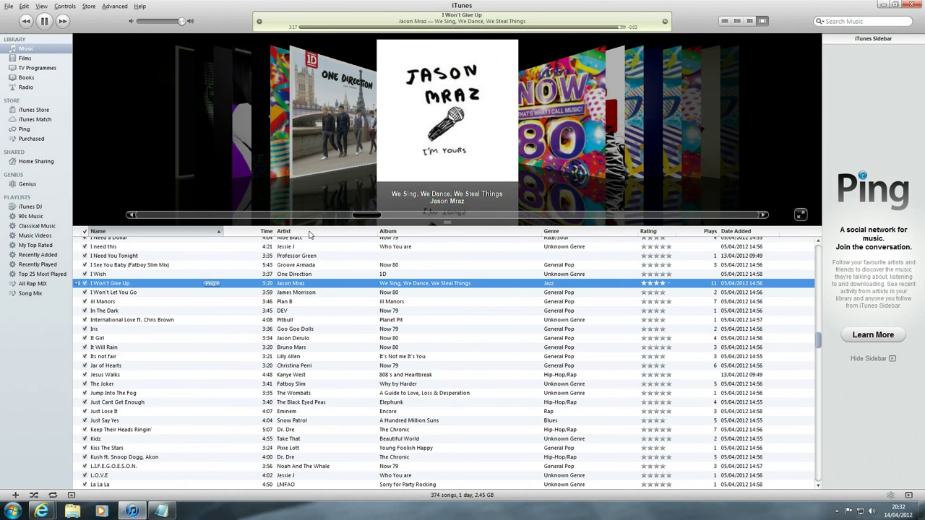
left_click(73, 511)
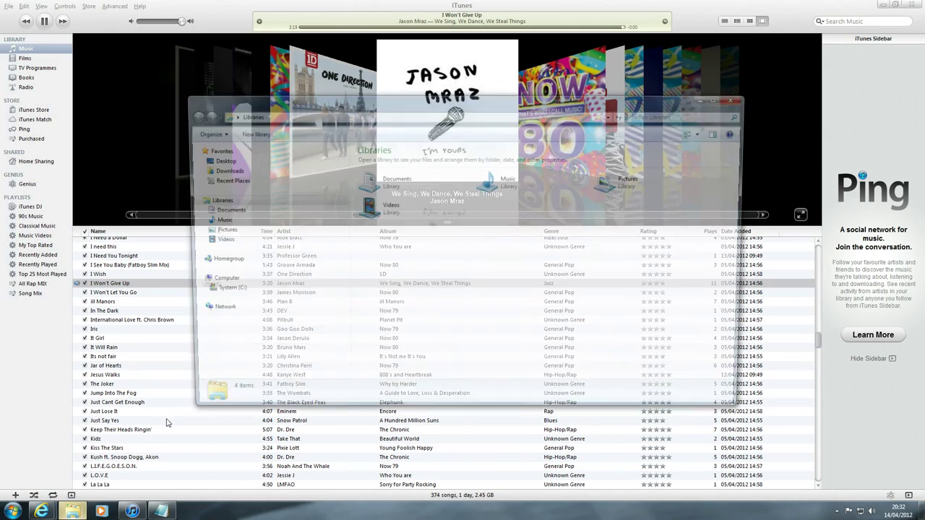
Switch to Notepad and replace the note with "Now find it again"
left_click(160, 511)
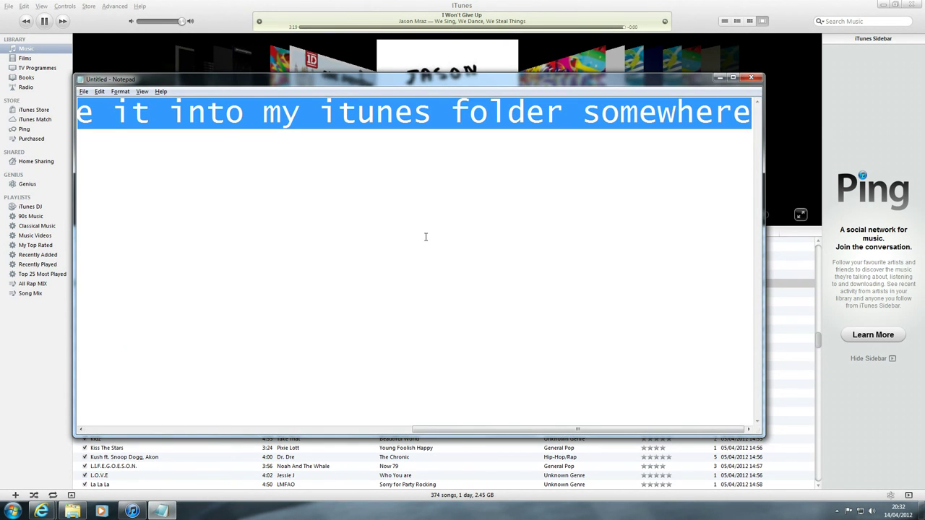
type("Now find it again")
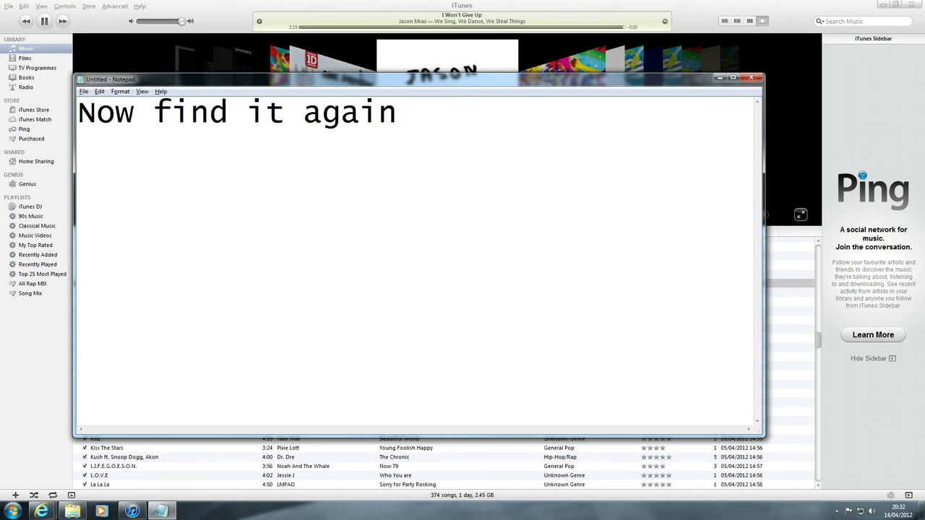
Return to the Windows Explorer window and open the Music library
key("alt+Tab")
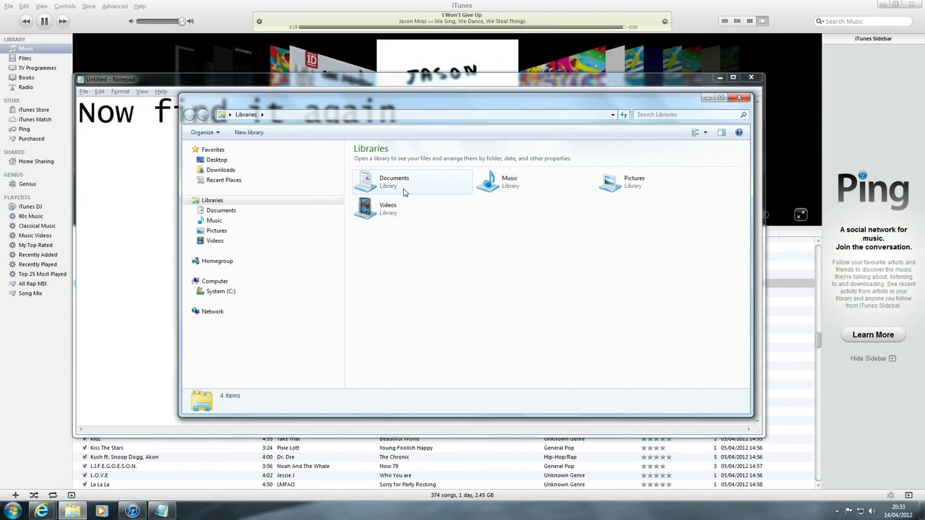
double_click(404, 192)
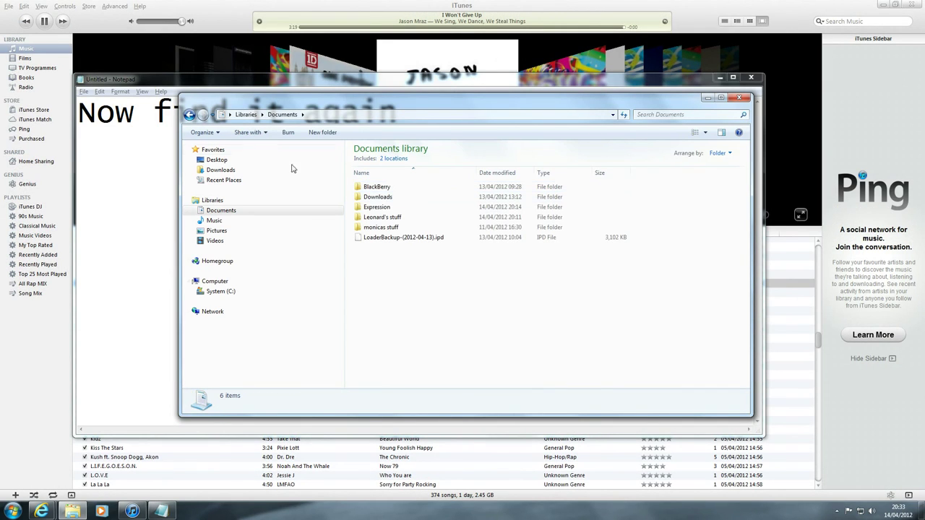
left_click(190, 114)
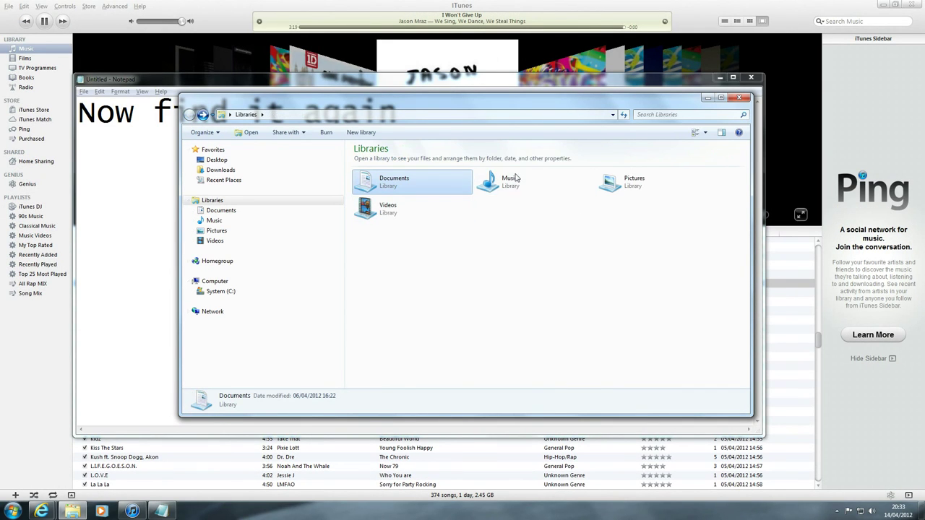
double_click(515, 182)
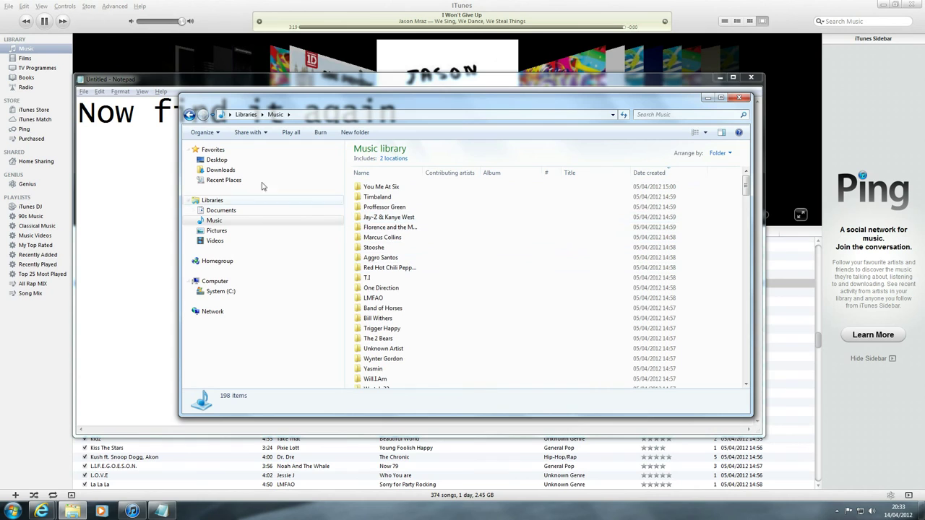
left_click(226, 181)
double_click(391, 190)
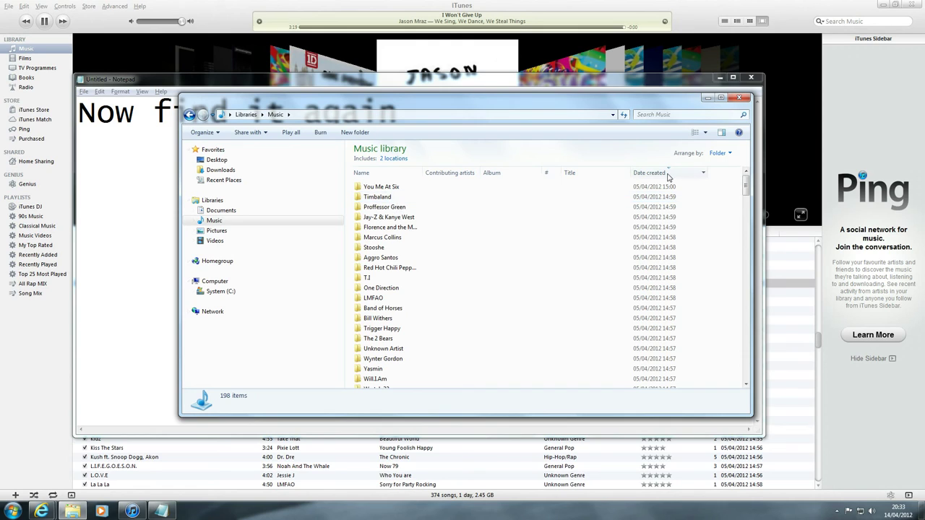
Locate the downloaded Paolo Nutini - Dirty Old Town mp3 using the creation date order and add it to the iTunes music library
left_click(685, 175)
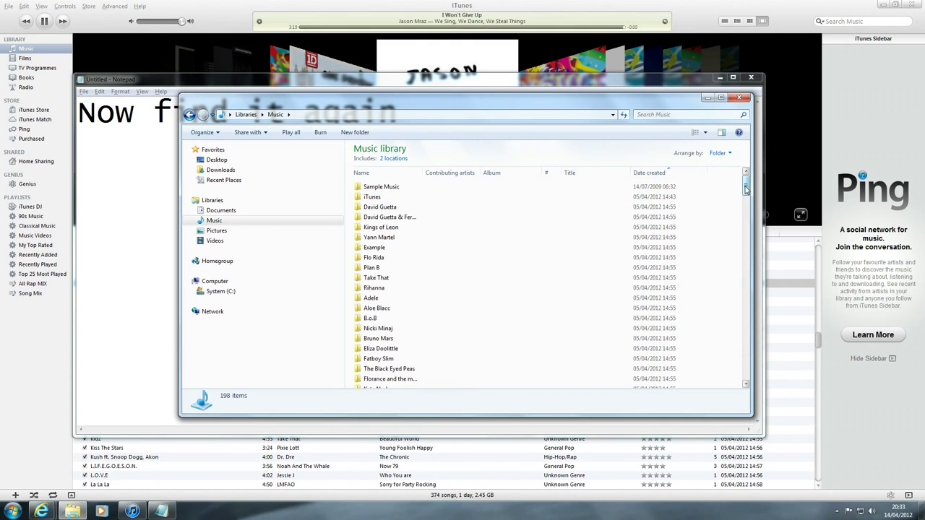
left_click(690, 175)
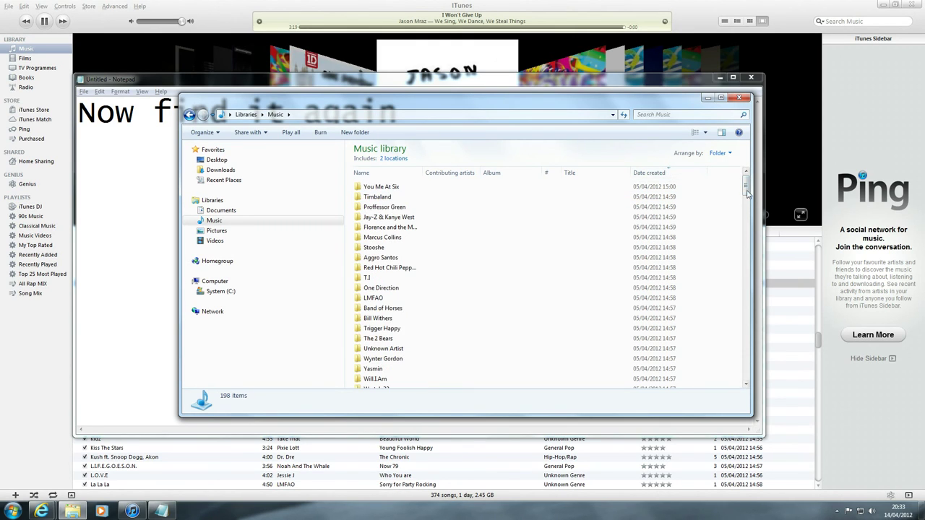
left_click_drag(746, 175, 734, 353)
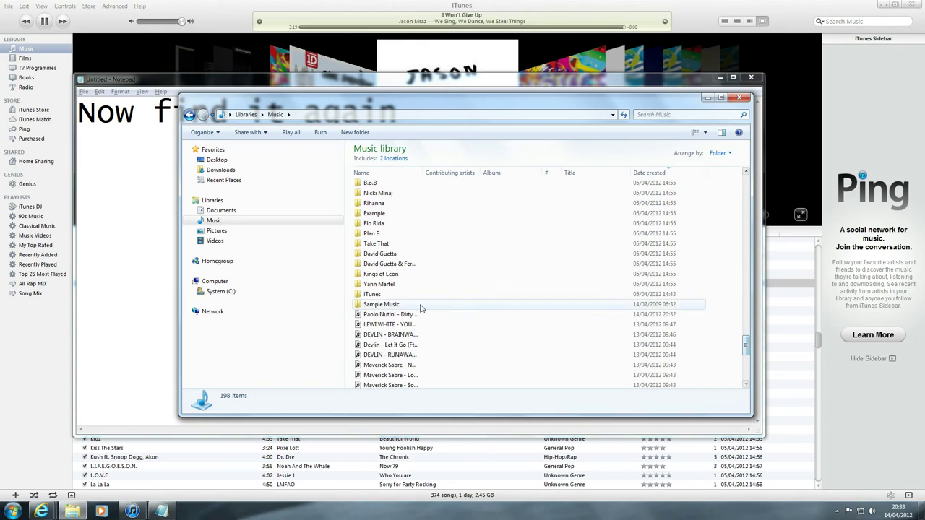
left_click_drag(409, 317, 112, 356)
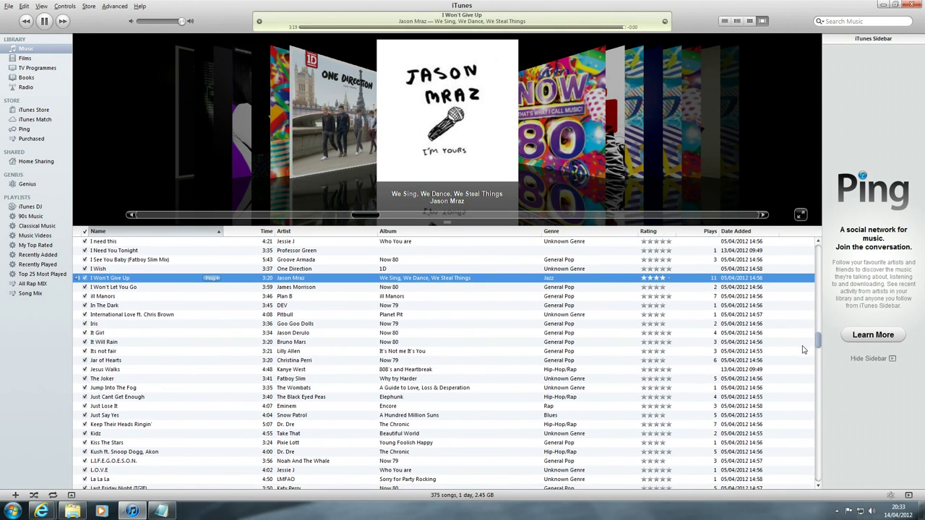
Sort the iTunes songs by date added, oldest first, and find the newly added song at the end of the list
left_click_drag(819, 348, 817, 482)
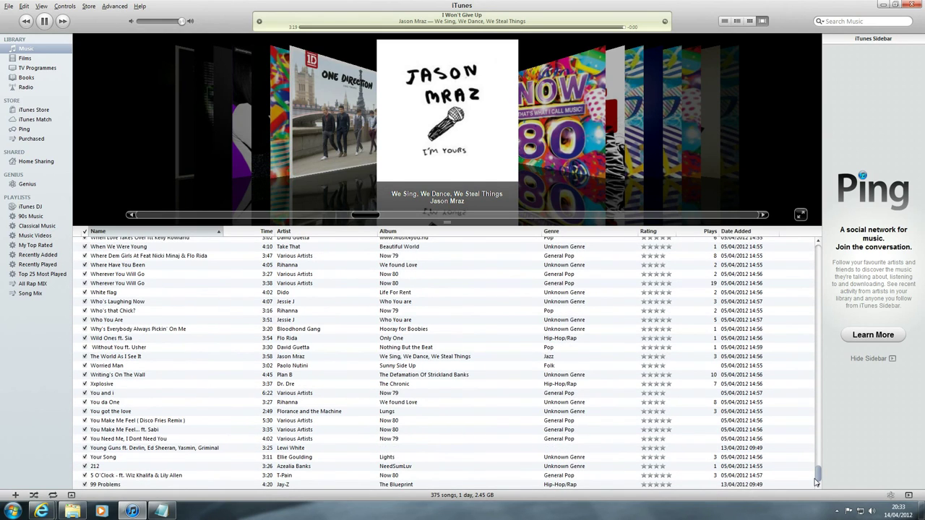
left_click(752, 231)
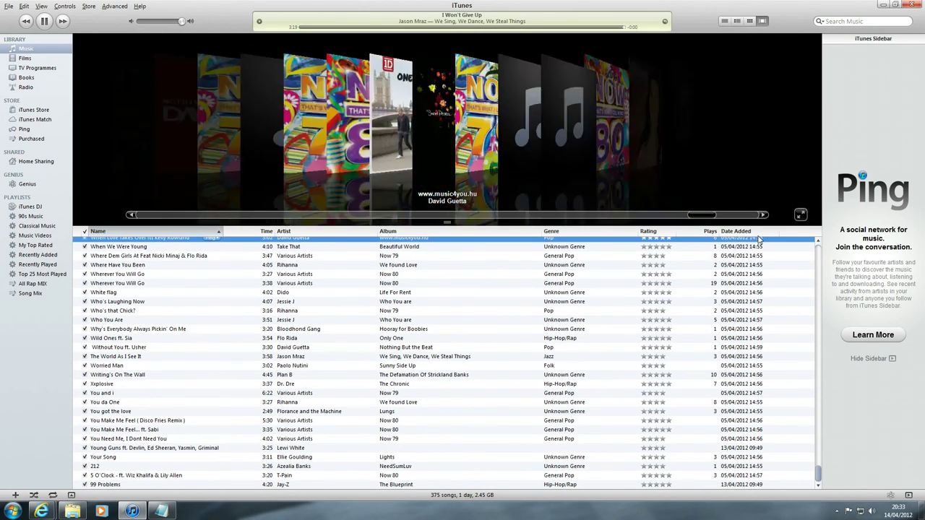
key("Down")
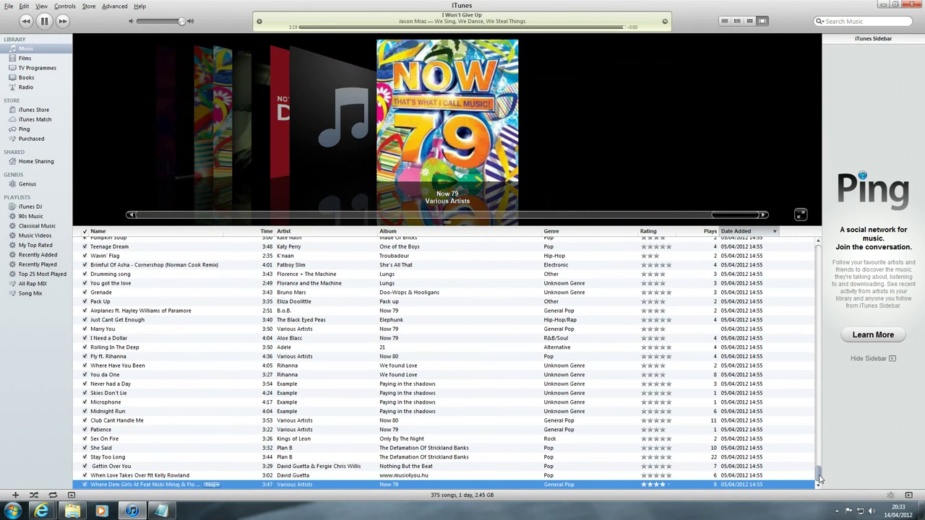
left_click(755, 231)
left_click_drag(819, 258, 821, 497)
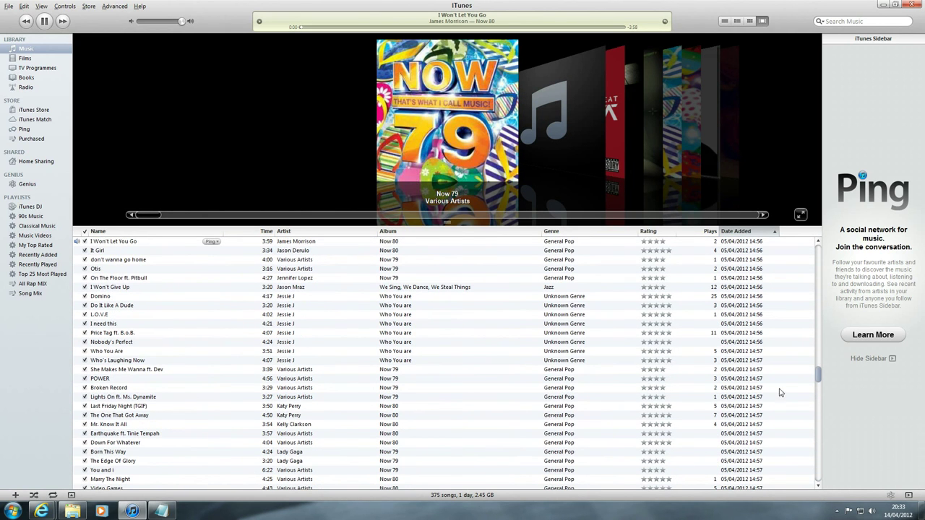
left_click_drag(819, 378, 822, 483)
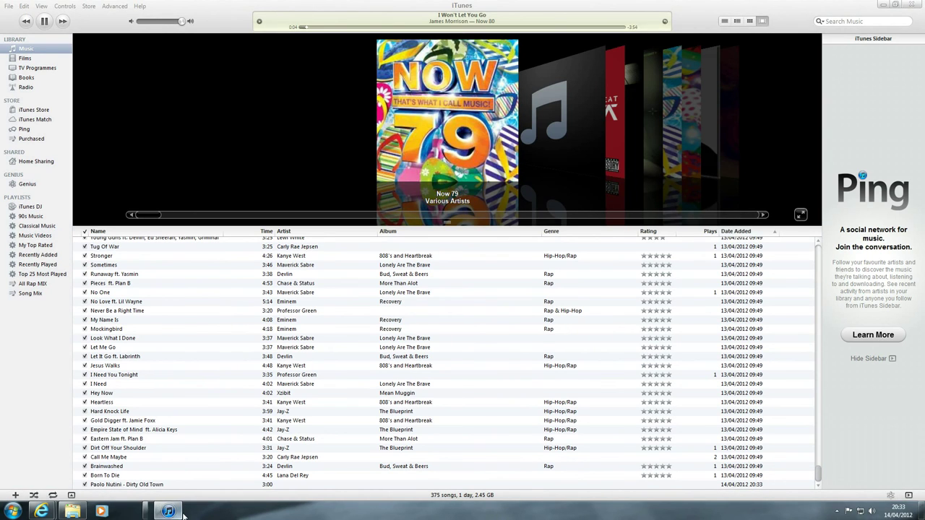
Switch to Notepad and replace the note with "Then just drag the file" and, on a second line, "into itunes, drop it into the songs"
left_click(157, 511)
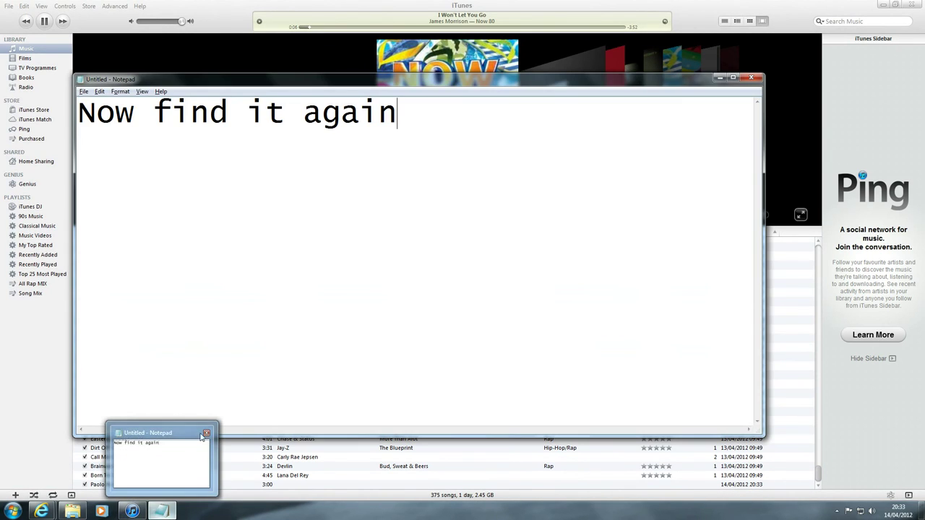
key("ctrl+a")
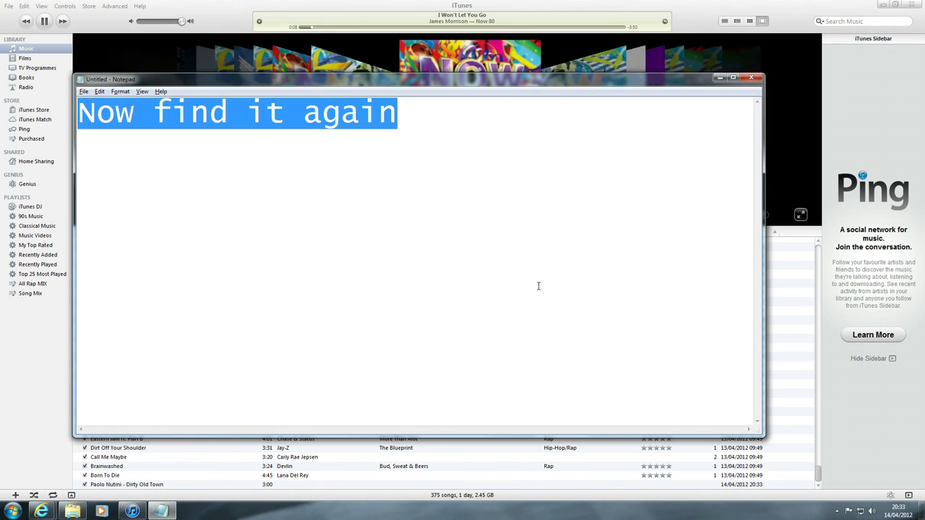
type("Then just ")
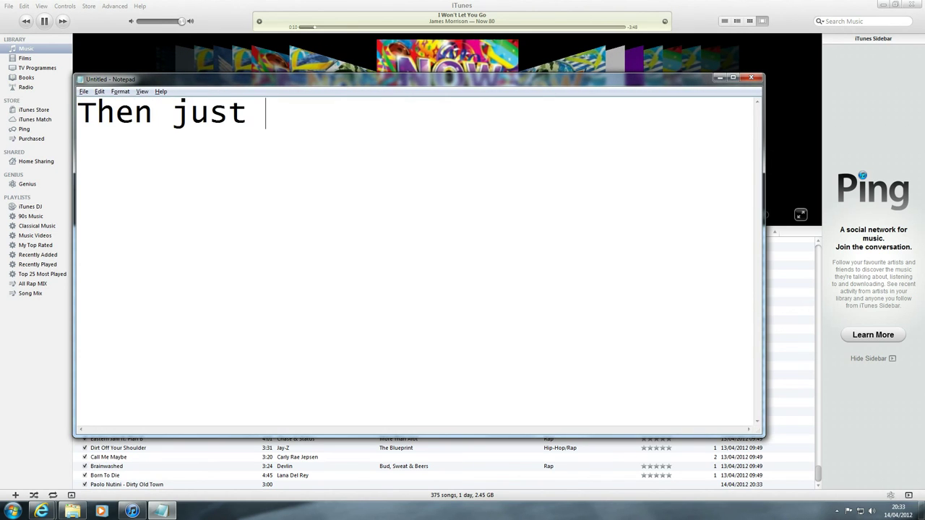
type("drag the file")
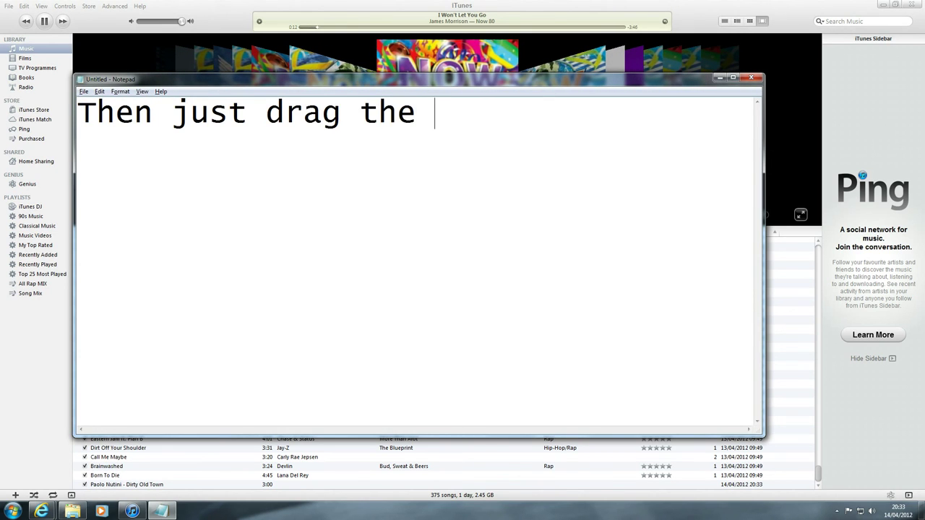
key("Return")
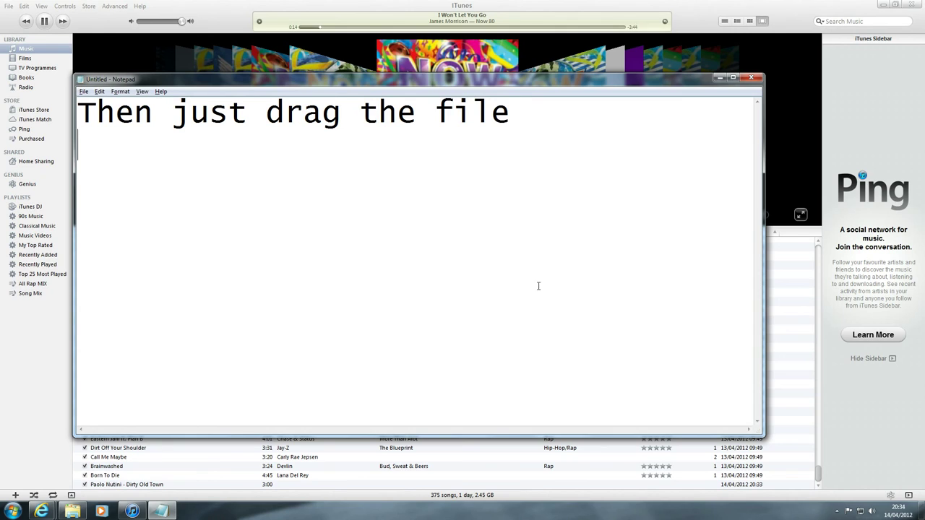
type("into itunes")
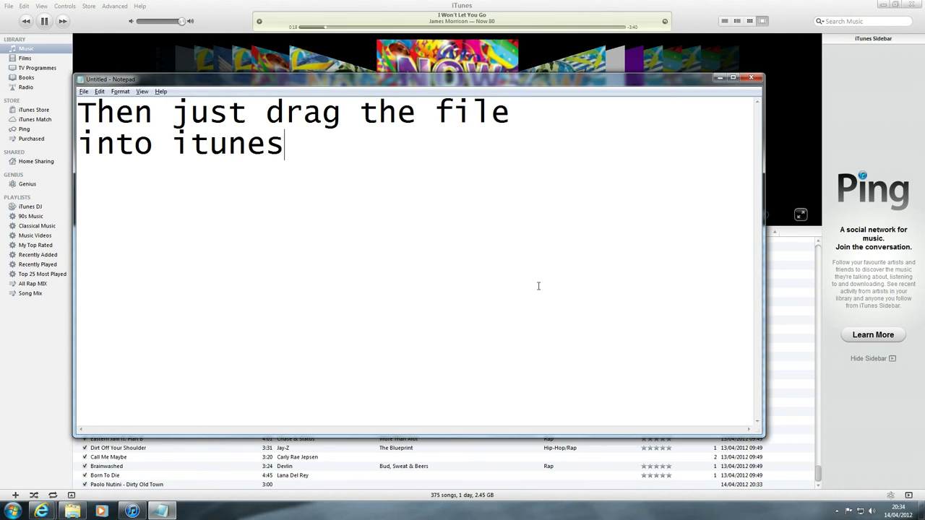
type(", drop it ")
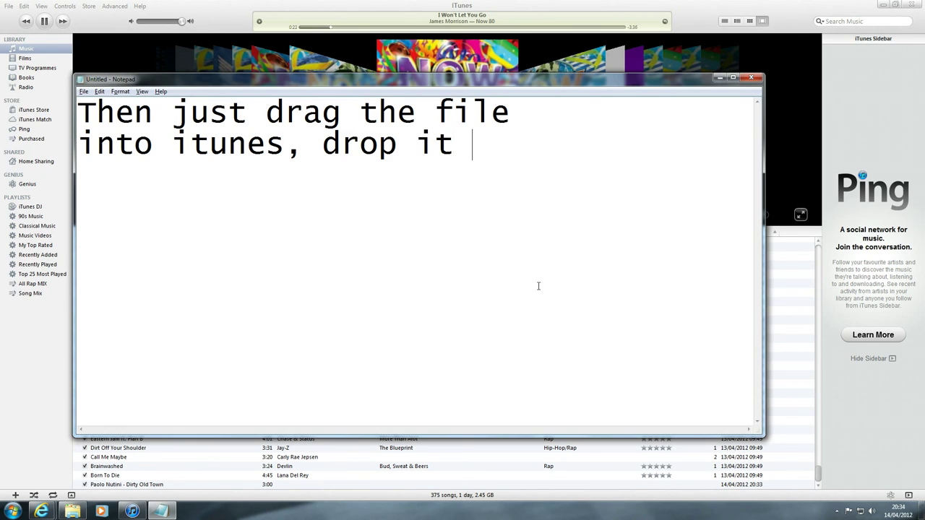
type("into the songs")
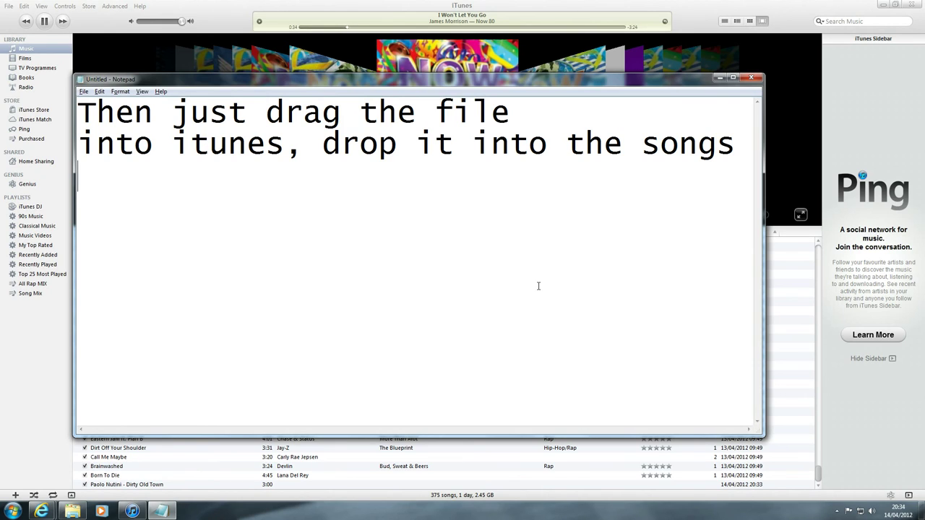
Add a third line reading "now find some more songs (optional)" to the note and minimize Notepad
type("now fi")
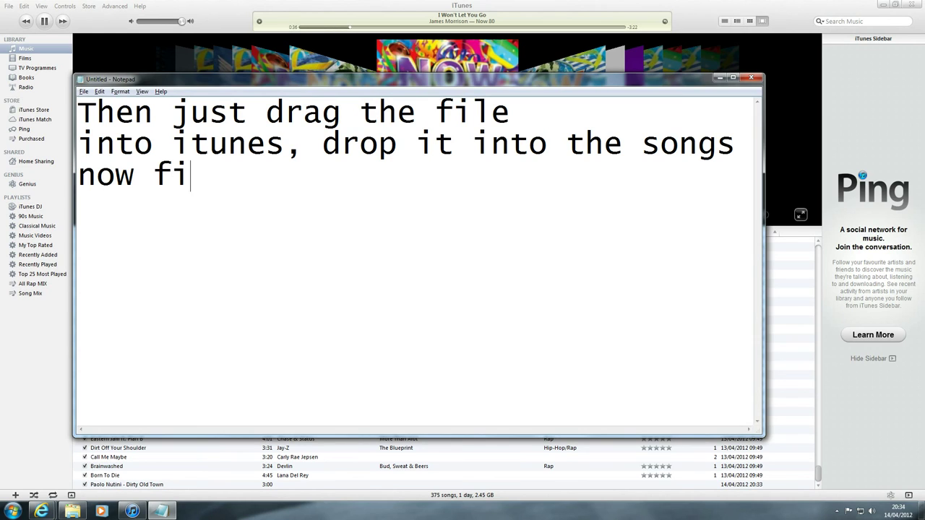
type("nd some ")
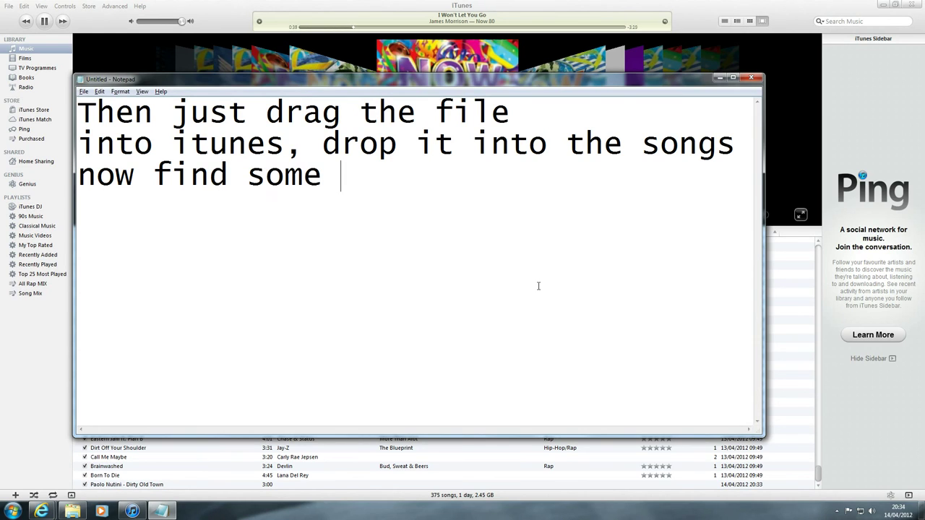
type("more songs (option")
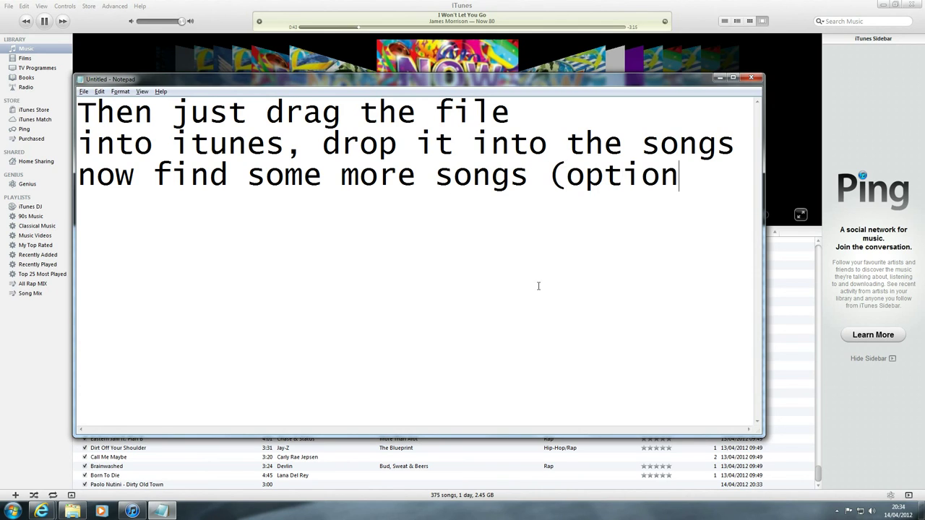
type("al)")
left_click(720, 77)
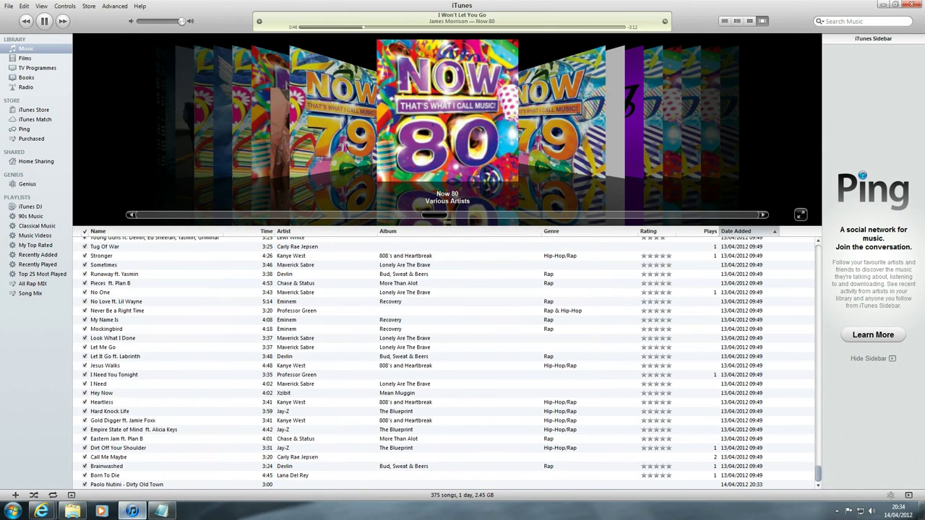
Switch to Internet Explorer, search YouTube for "paolo nutini rewind" and open the official Paolo Nutini - Rewind video
mouse_move(41, 511)
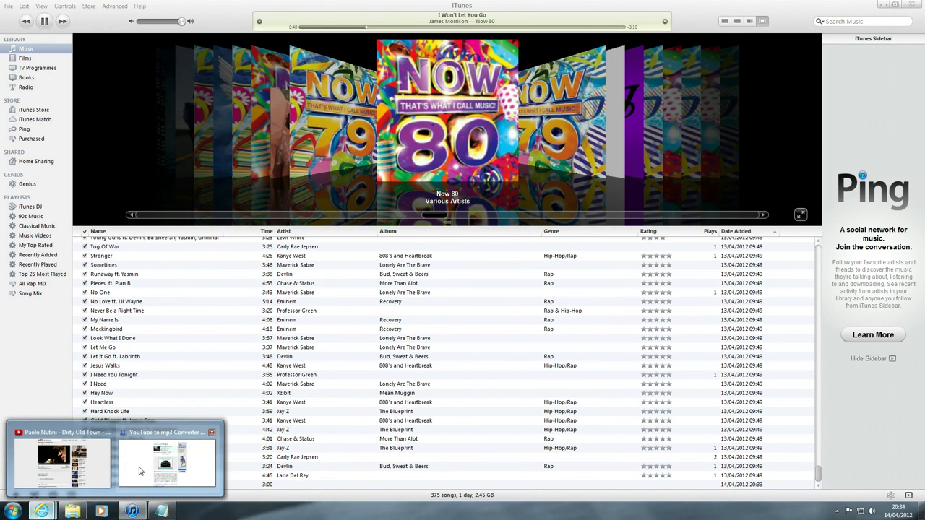
left_click(167, 462)
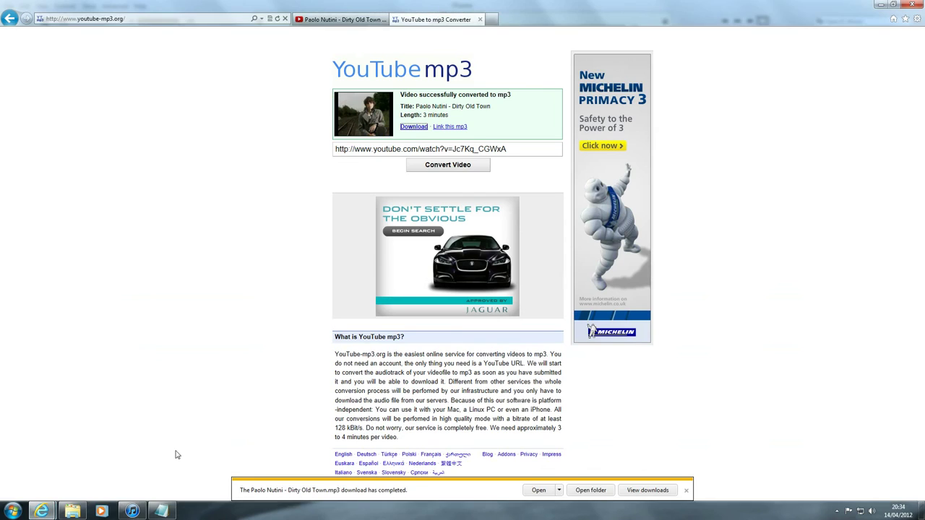
left_click(339, 19)
left_click_drag(370, 41, 327, 44)
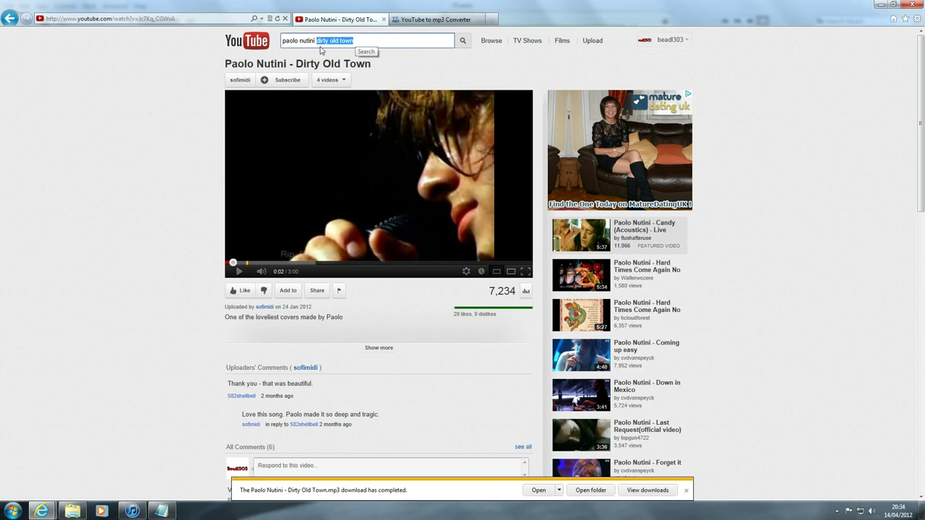
type("rewind")
key("Return")
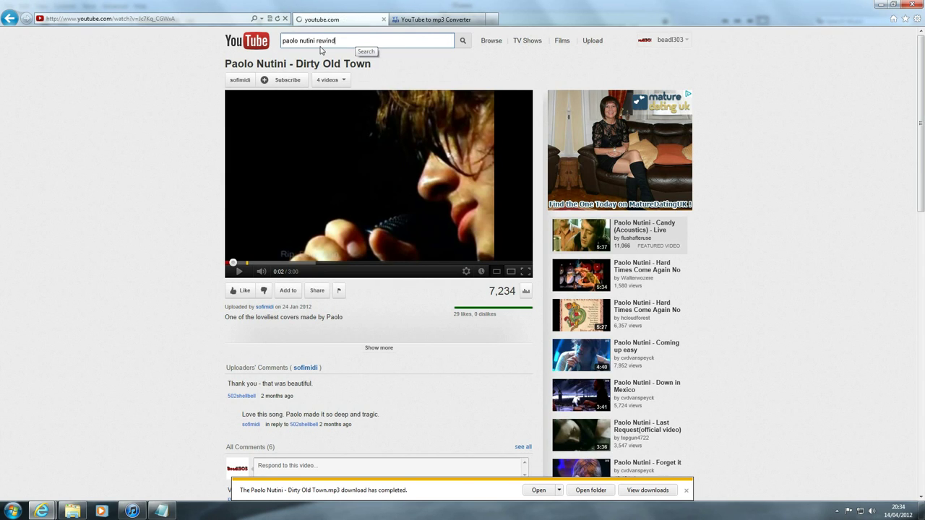
left_click(340, 118)
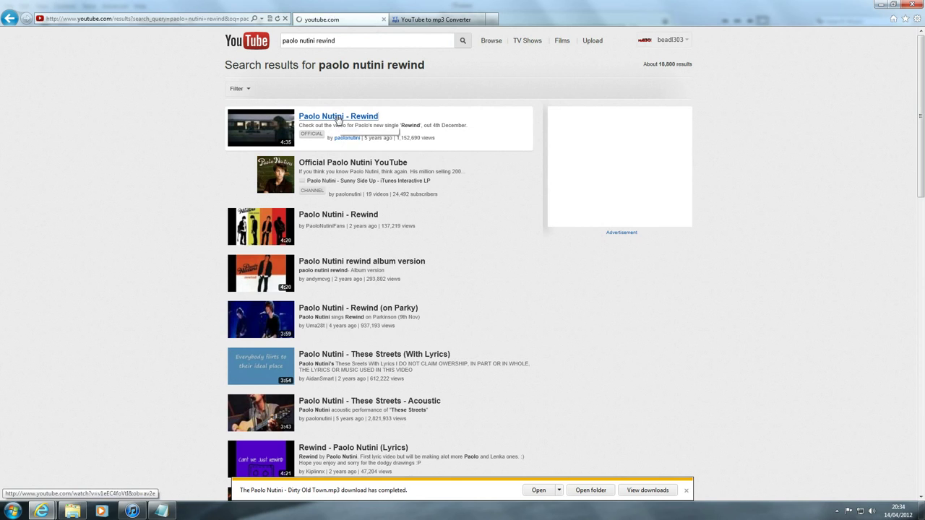
Copy the Rewind video's address into the YouTube to mp3 converter in place of the old link and convert it
left_click(150, 20)
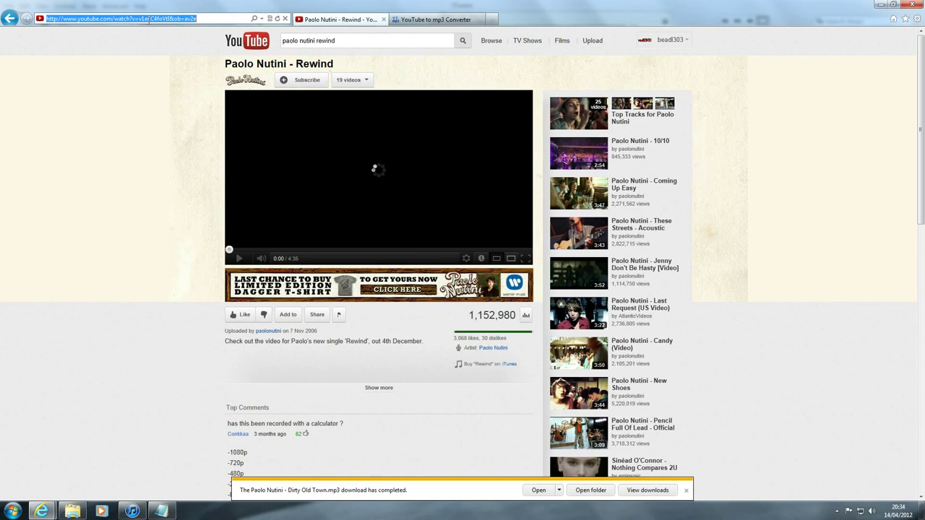
left_click(416, 20)
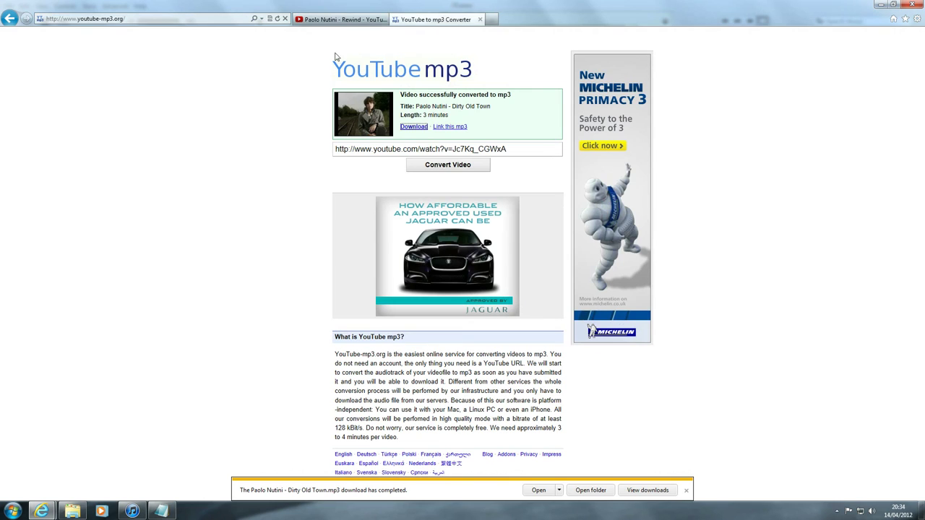
left_click(330, 22)
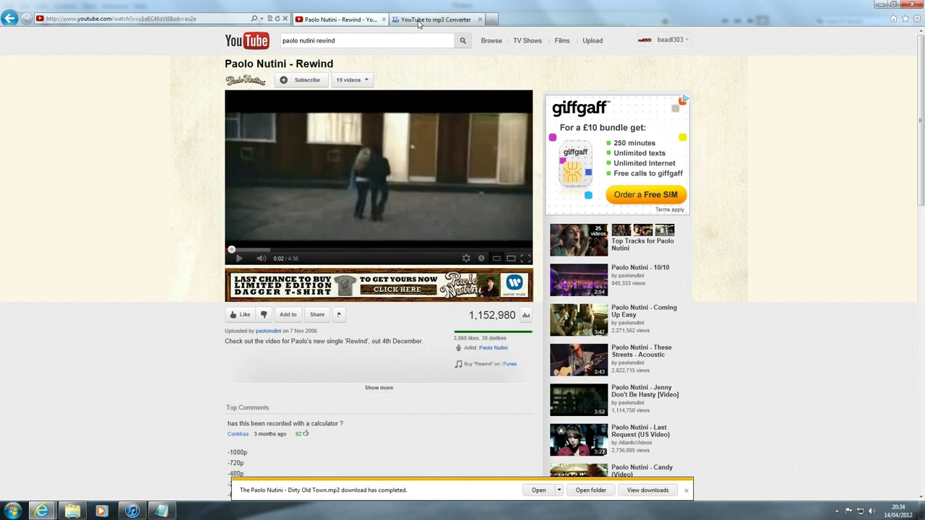
left_click(417, 20)
left_click(418, 148)
type("http://www.youtube.com/watch?v=v1eEC4foVtI&ob=av2e")
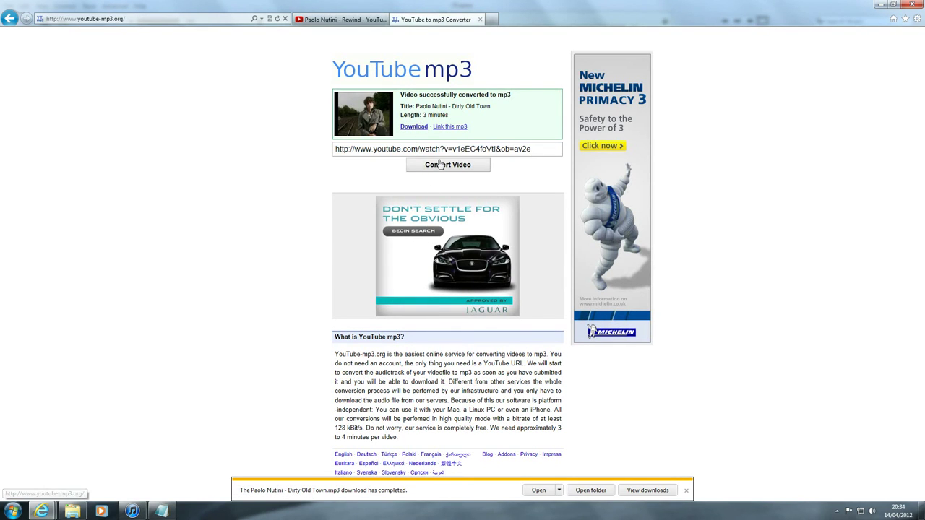
left_click(437, 165)
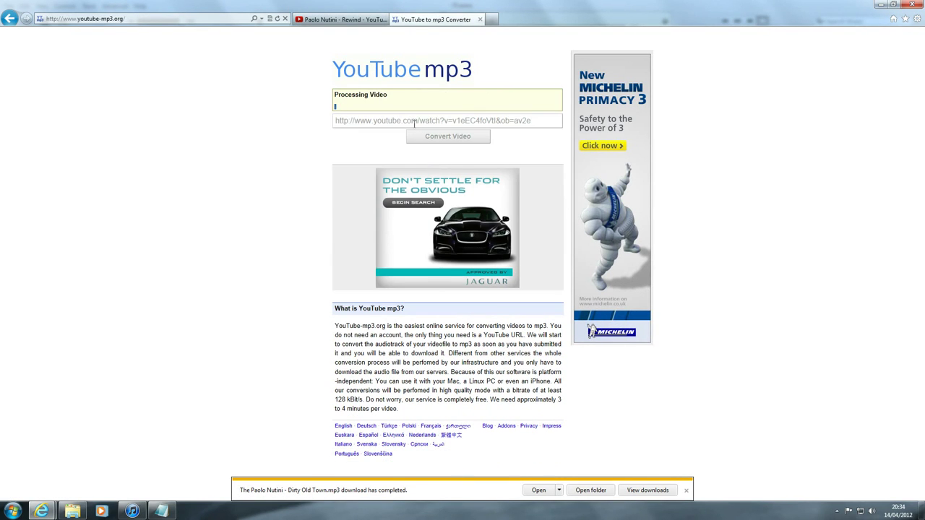
Download the converted Paolo Nutini - Rewind mp3 with Save as, keeping the suggested file name
left_click(414, 127)
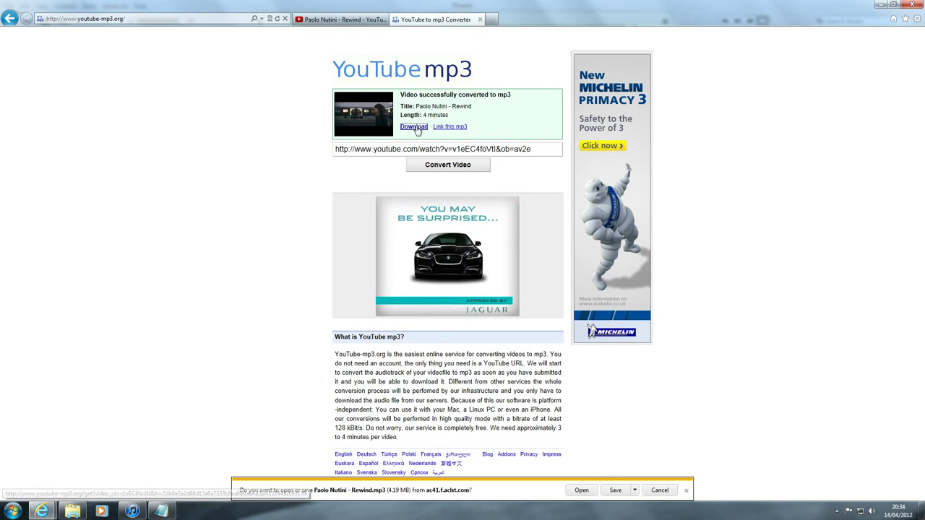
left_click(635, 489)
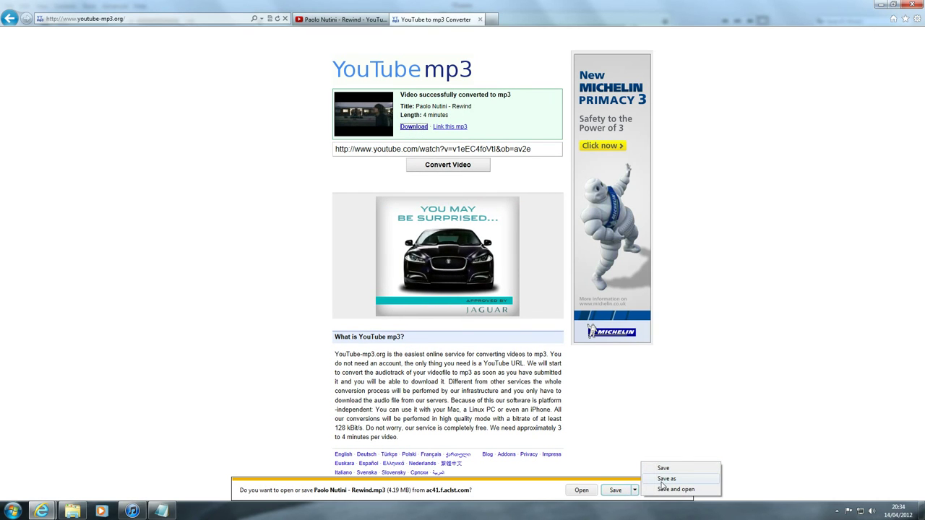
left_click(665, 479)
left_click(384, 247)
Search YouTube for "paolo nutini jenny dont be hasty" and open the "Lyrics in description" video
left_click(353, 26)
left_click_drag(348, 45, 327, 47)
type("je")
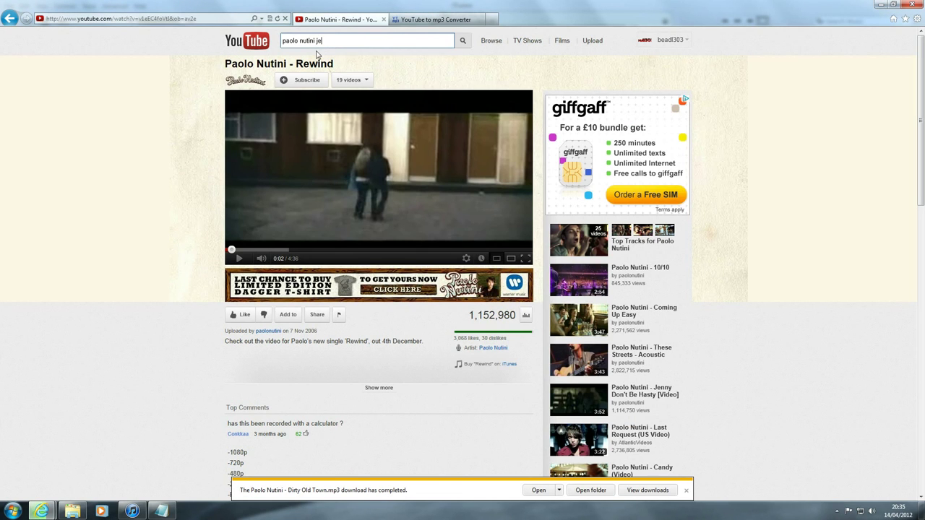
type("nny dont be hasty")
key("Return")
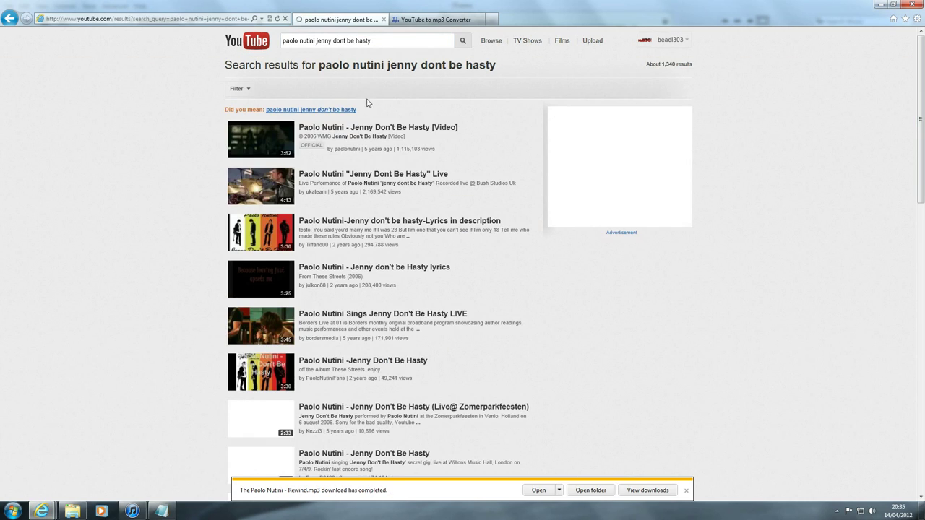
left_click(375, 226)
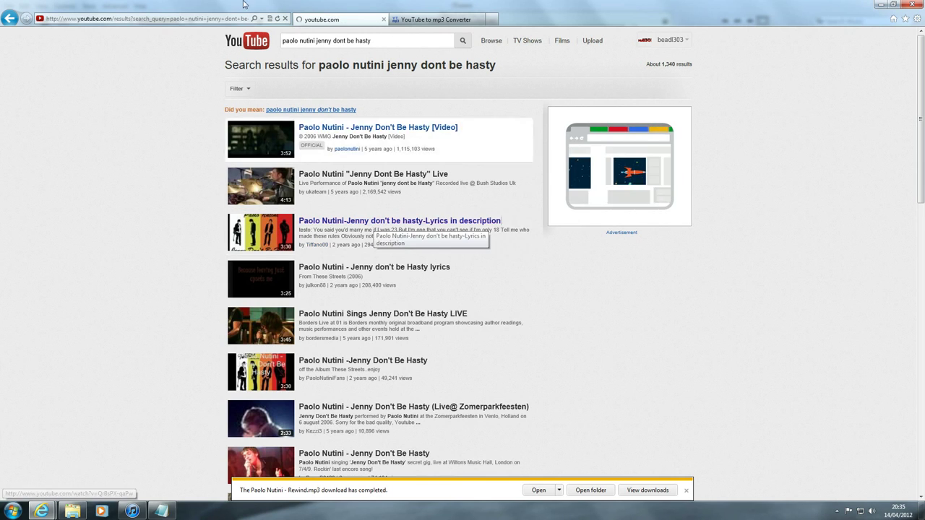
Copy the Jenny don't be hasty video's address into the YouTube to mp3 converter and convert it
left_click(161, 23)
key("ctrl+c")
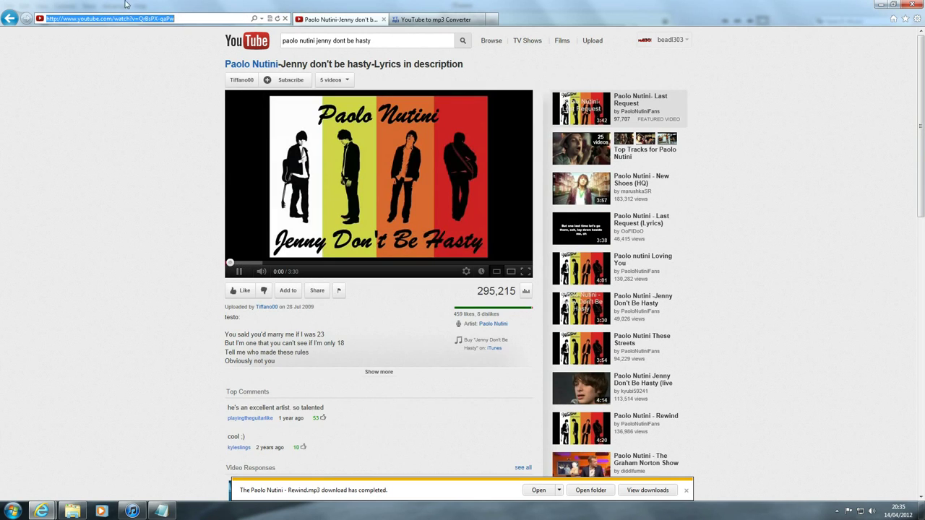
left_click(436, 20)
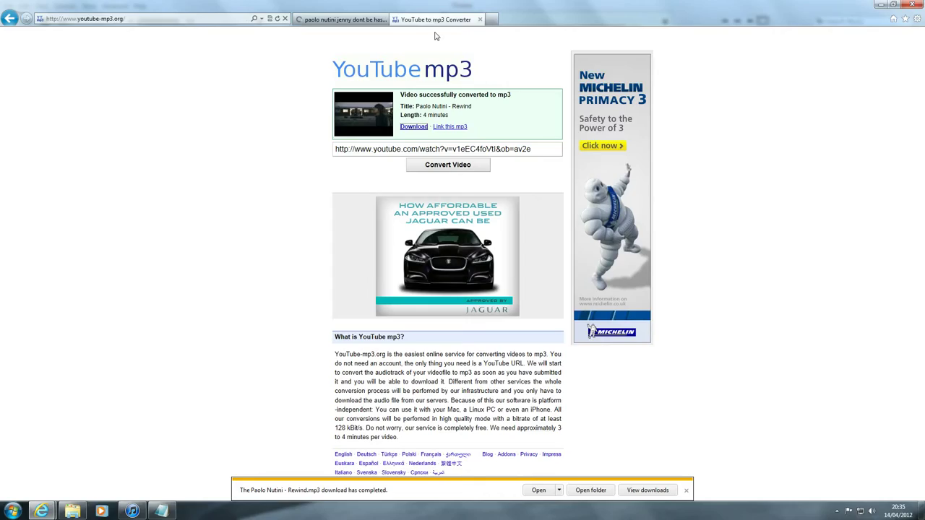
left_click(420, 150)
key("ctrl+v")
left_click(449, 168)
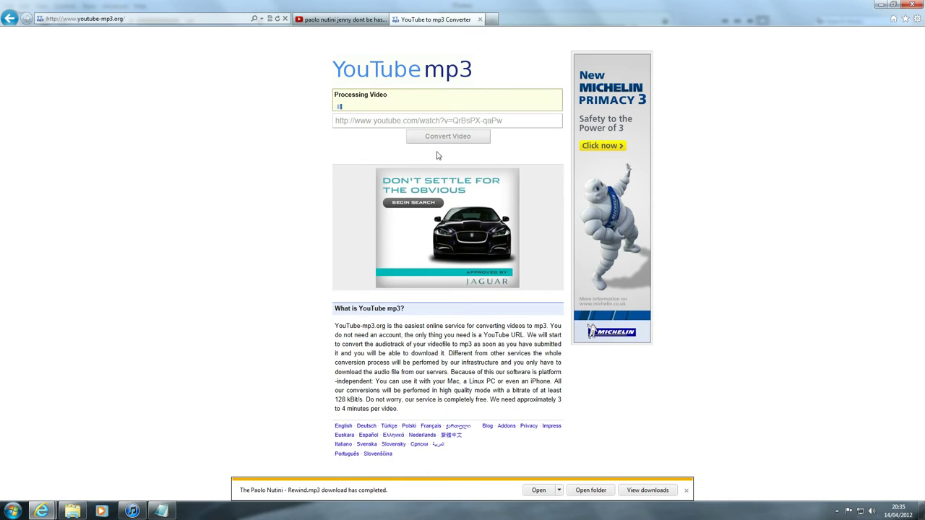
Save the converted mp3 in the Music library as "Paolo Nutini-Jenny don't be hasty" and close the converter page
left_click(414, 126)
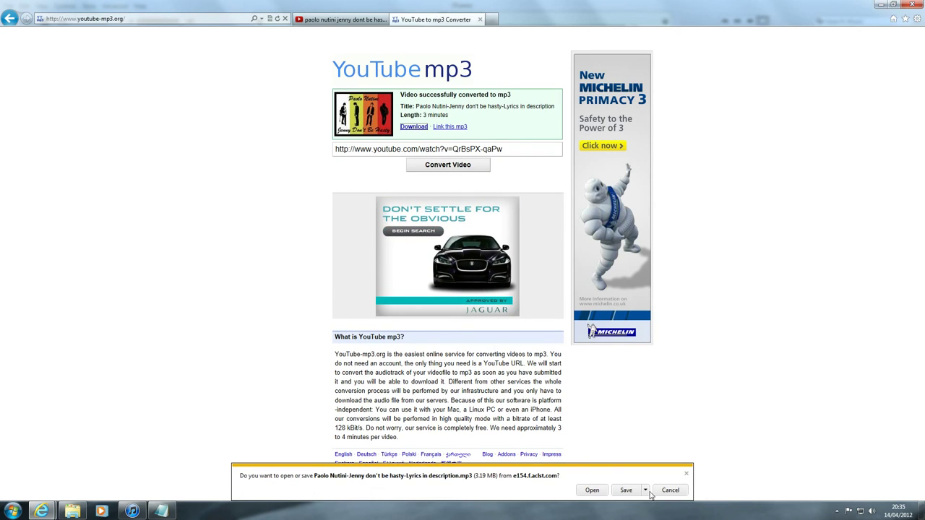
left_click(645, 490)
left_click(648, 474)
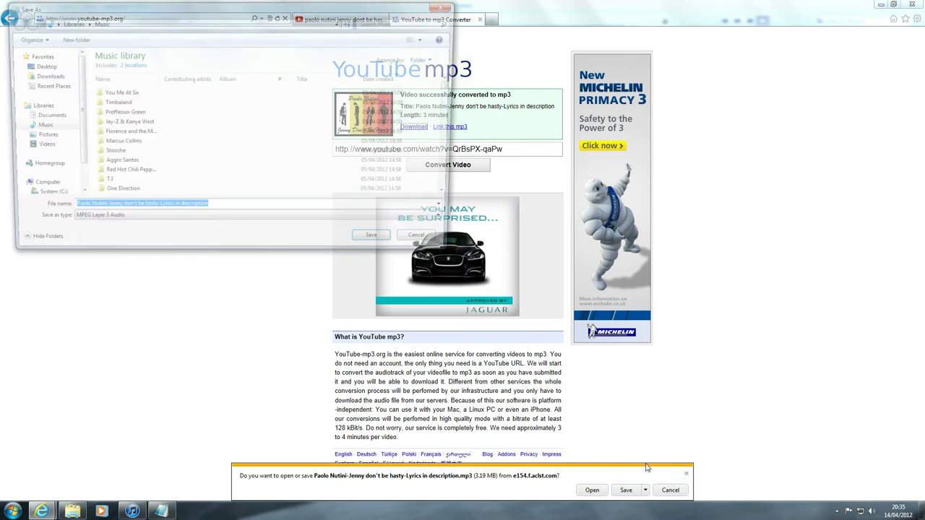
left_click_drag(207, 209, 147, 211)
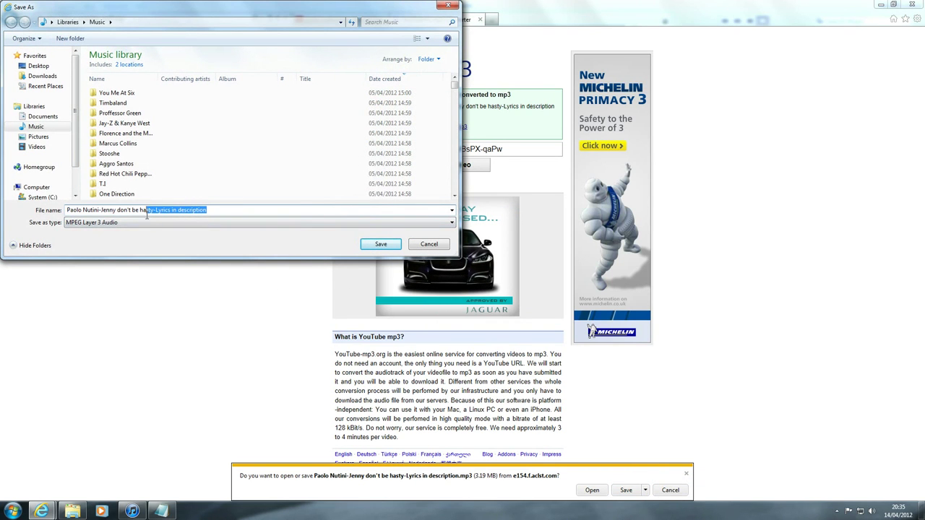
key("BackSpace")
key("Return")
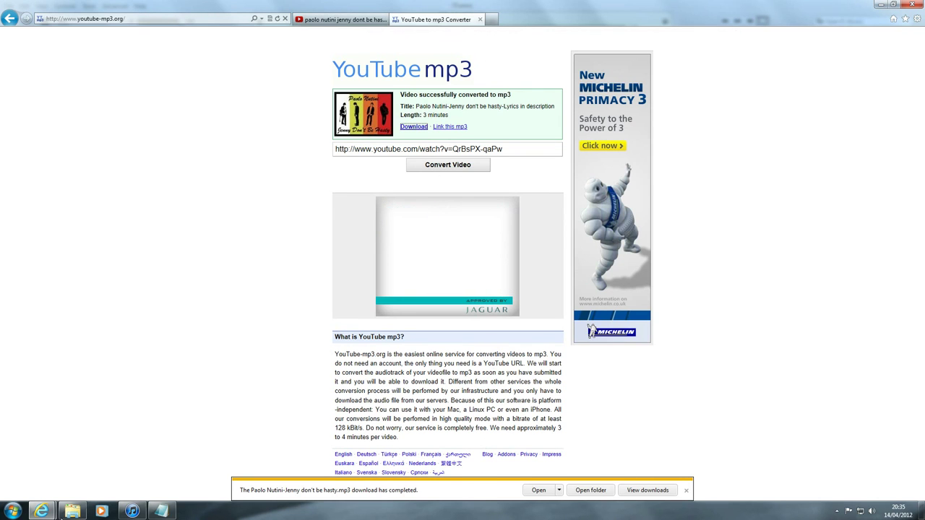
key("ctrl+w")
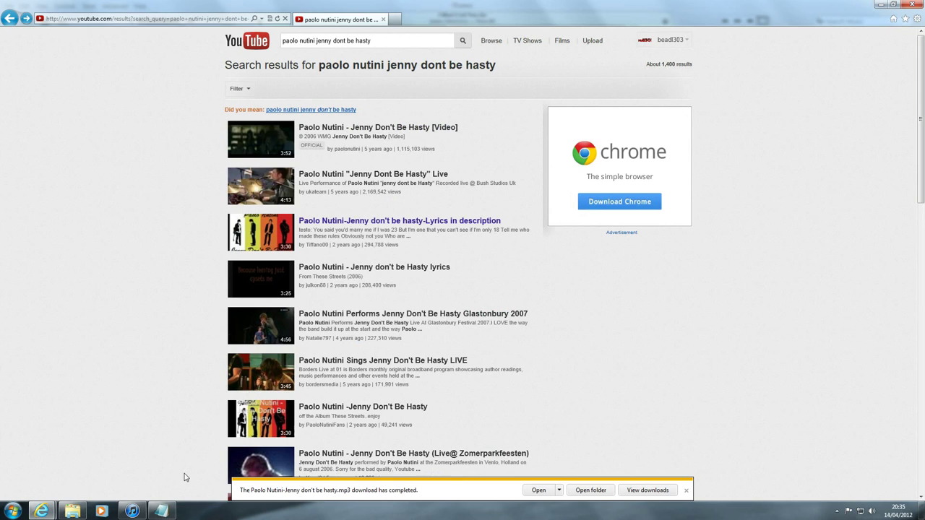
Switch to iTunes and add the Paolo Nutini Rewind and Dirty Old Town mp3s from the Music library to its song list
key("alt+Tab")
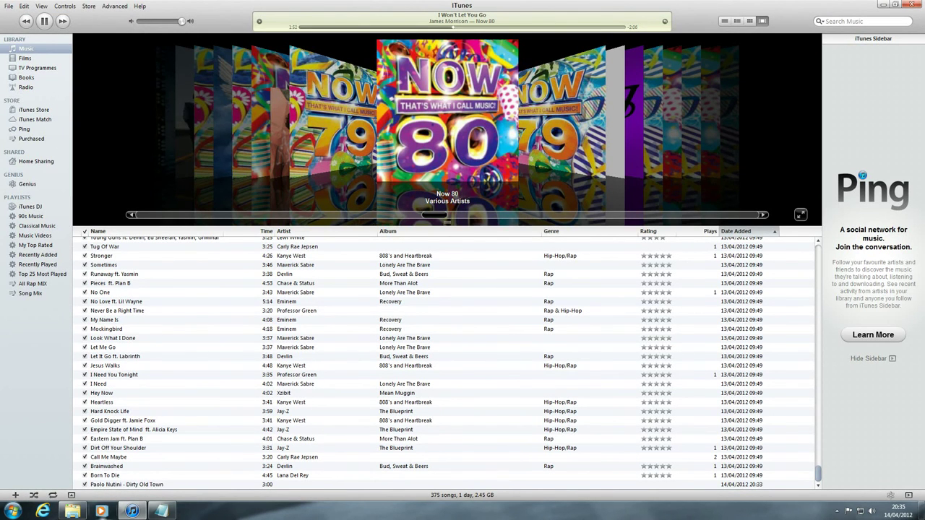
left_click(72, 511)
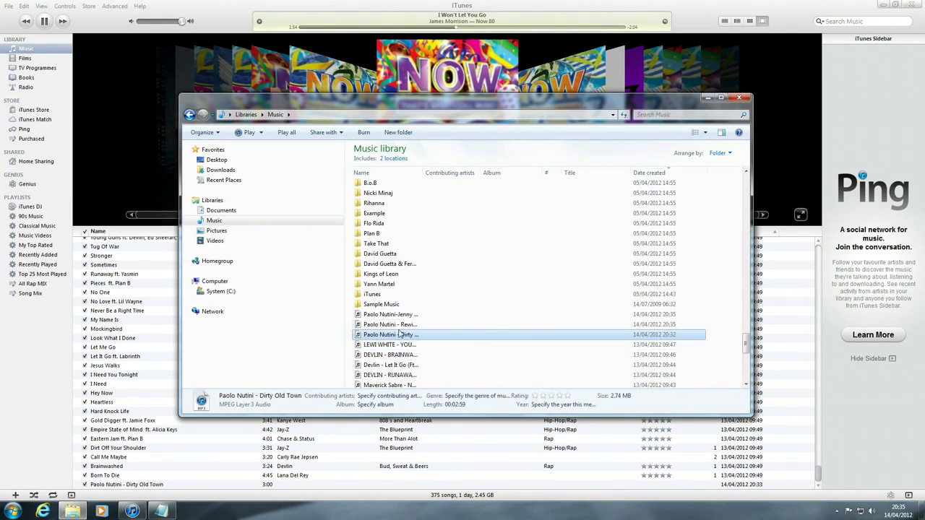
left_click(403, 327)
left_click(405, 336, "ctrl")
left_click_drag(411, 327, 223, 456)
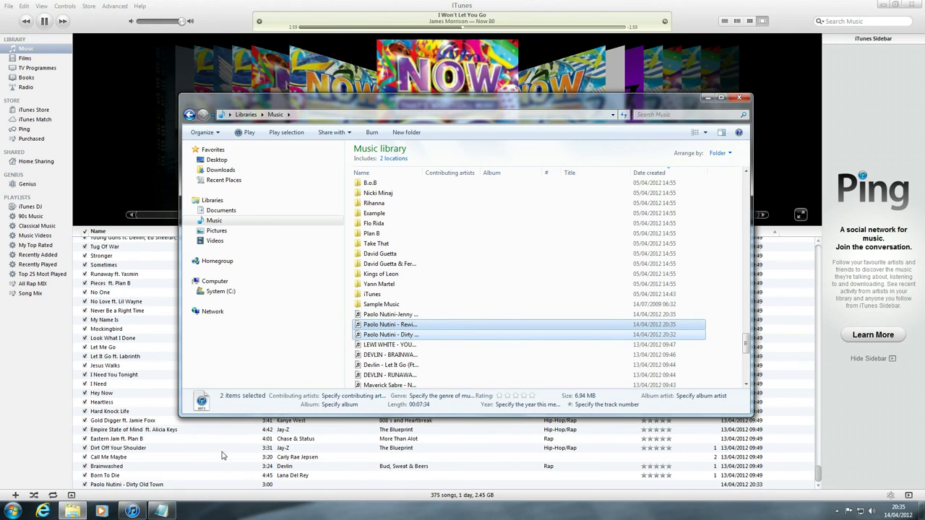
left_click(706, 99)
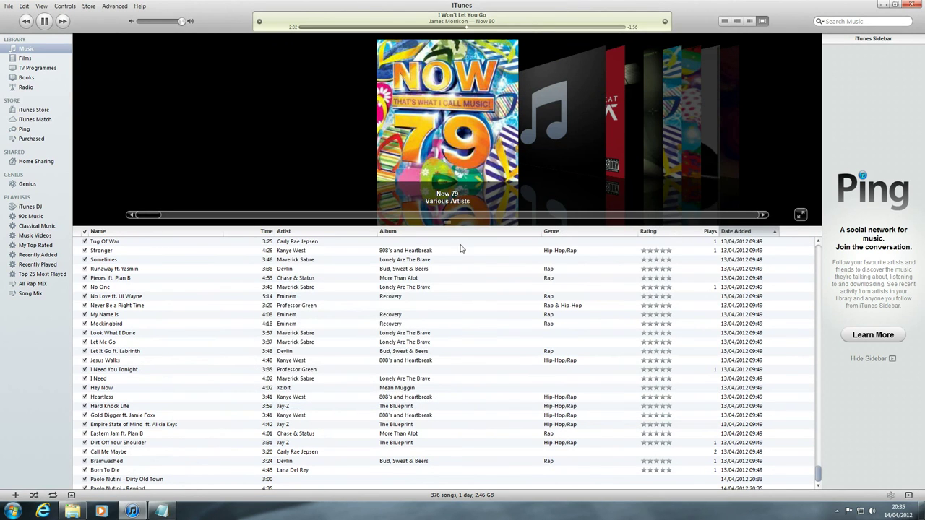
Play Jesus Walks in iTunes and select the newly added Paolo Nutini - Rewind track
double_click(115, 360)
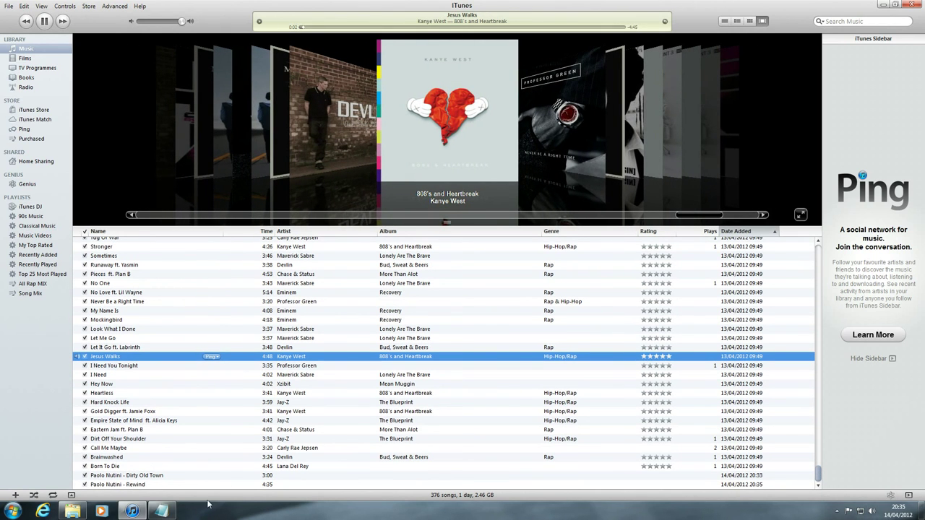
left_click(163, 486)
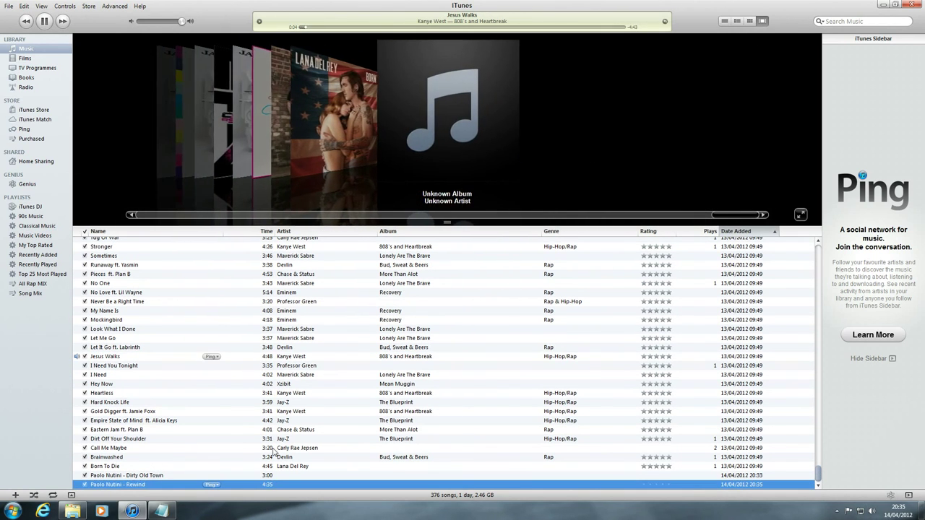
left_click(117, 476)
left_click(144, 485)
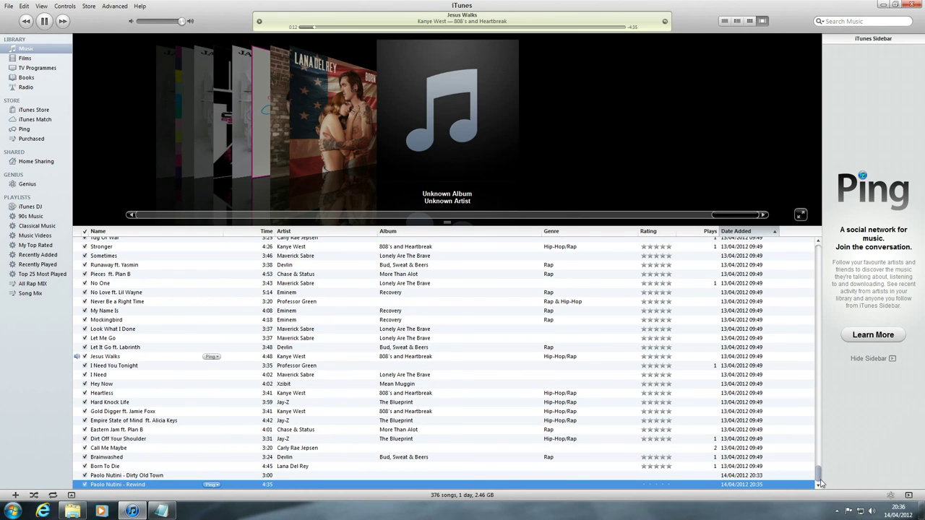
Add the Paolo Nutini-Jenny don't be hasty mp3 from the Music library to the iTunes song list
left_click(73, 511)
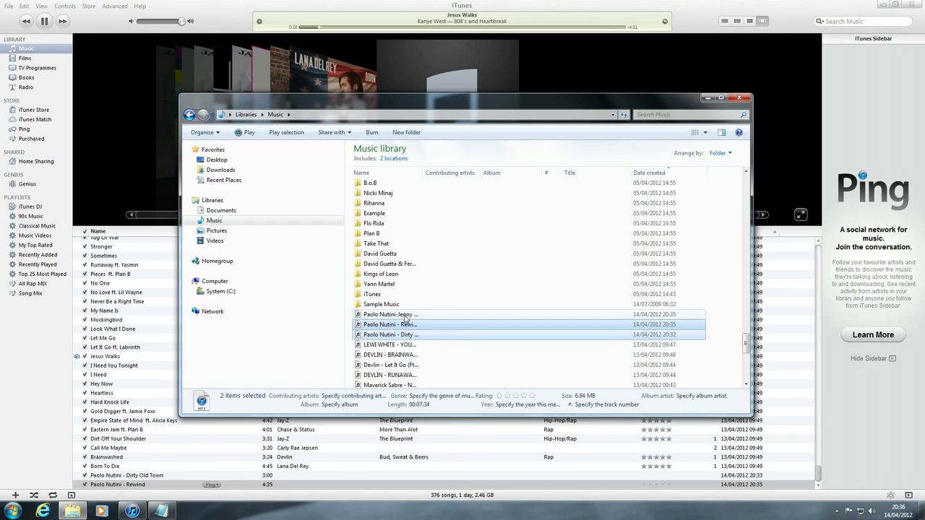
left_click_drag(409, 315, 254, 474)
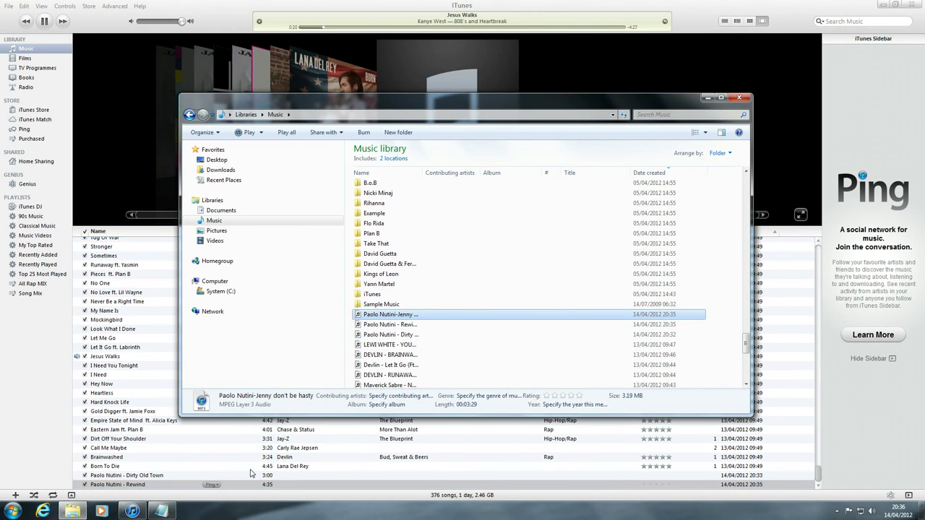
left_click(709, 98)
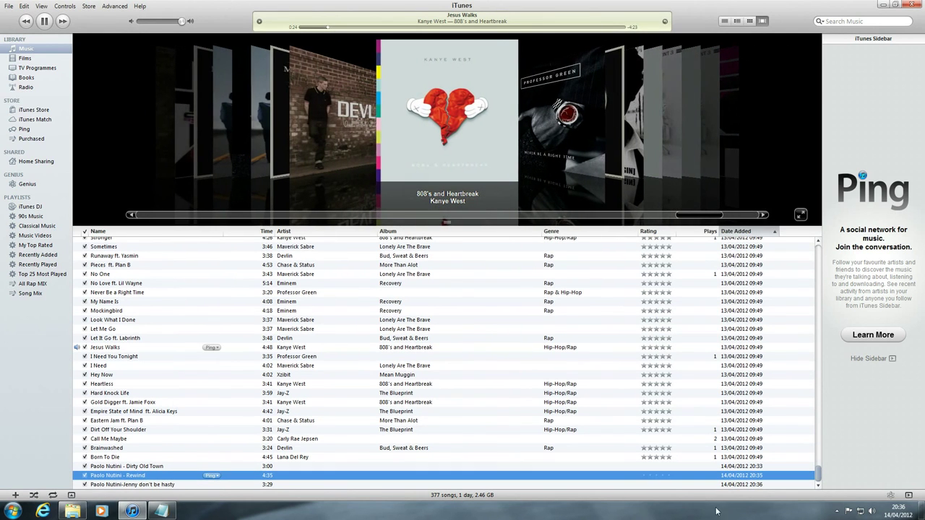
Switch to Notepad and replace the whole note with "Okay so now you've got your songs"
left_click(163, 510)
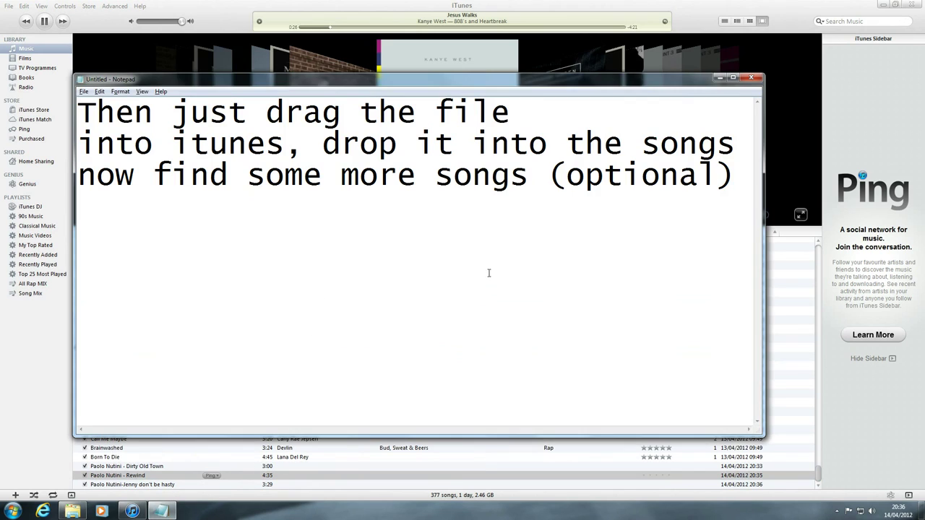
left_click_drag(304, 175, 50, 103)
left_click_drag(741, 243, 2, 123)
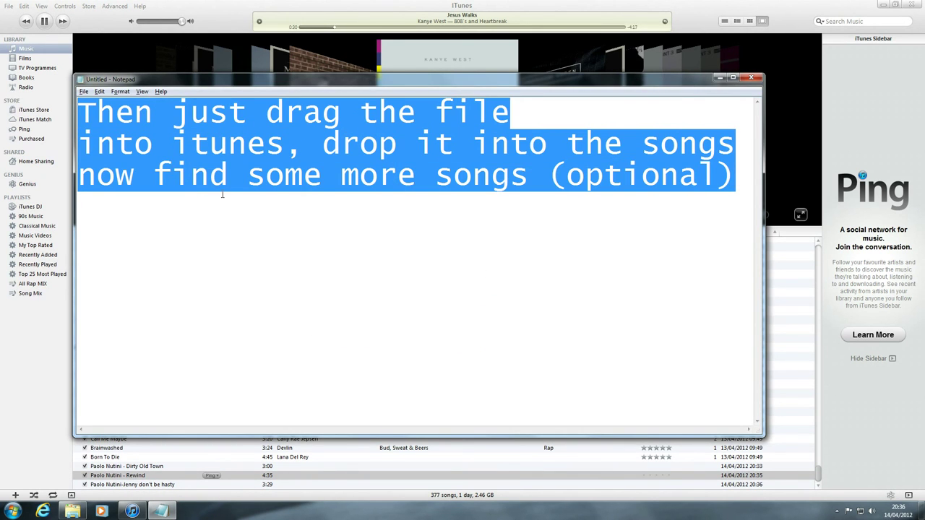
type("OPkay so n")
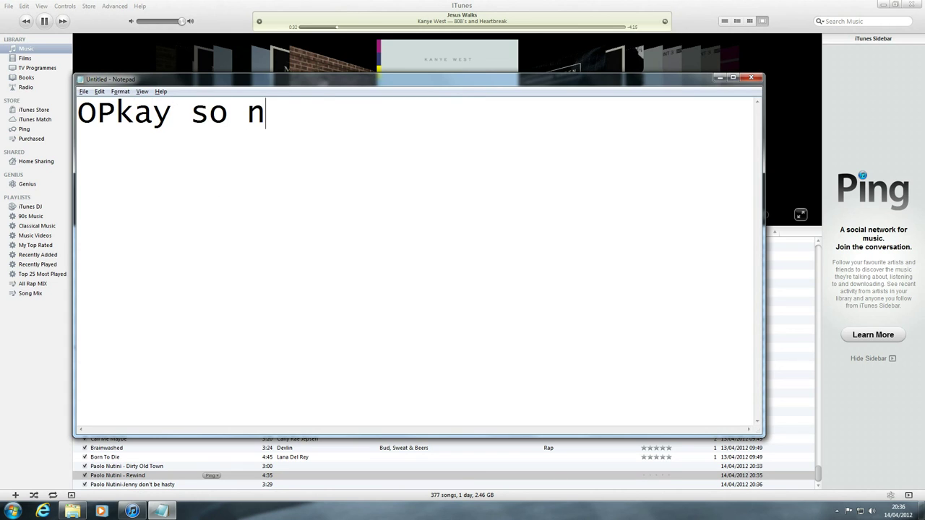
type("ow")
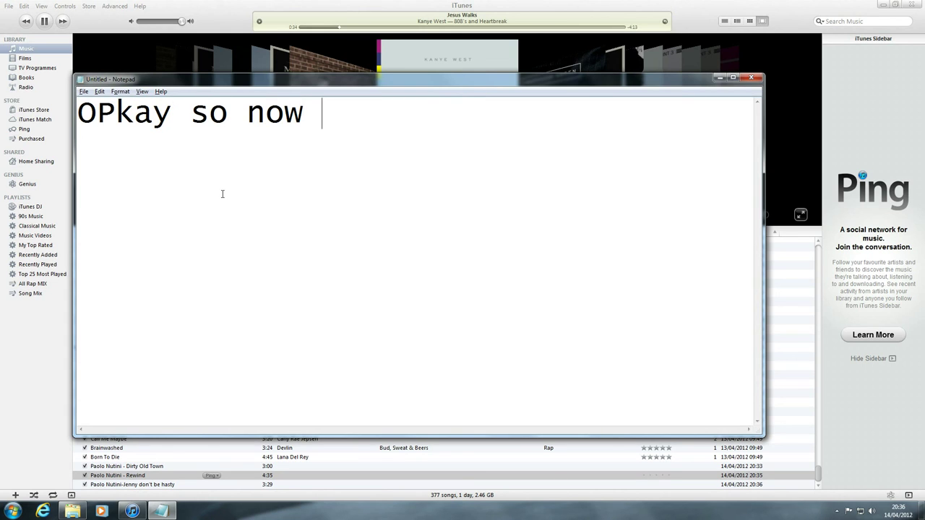
left_click_drag(114, 114, 102, 116)
key("BackSpace")
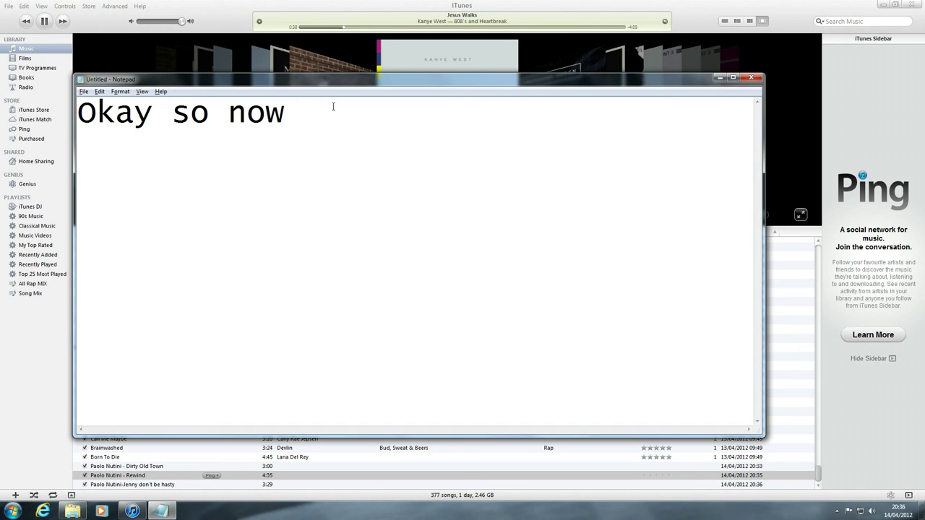
type("you've go")
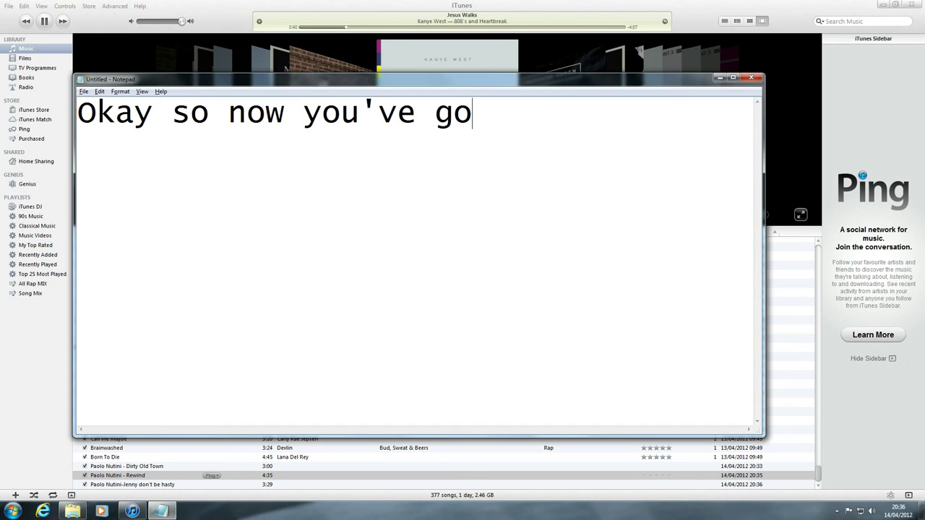
type("t your songs")
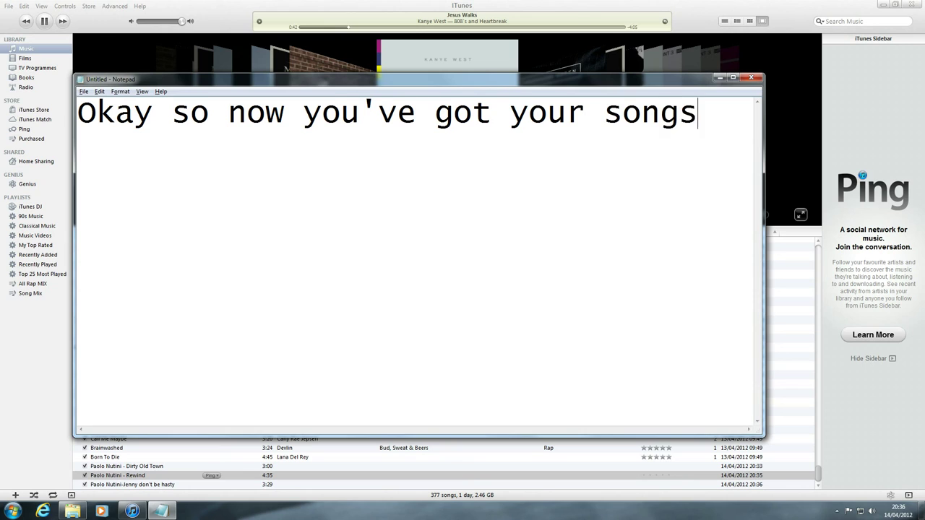
Continue the note on new lines with "we're going to edit their information", "as if they look like you've bought them from the" and "store.."
key("Return")
type("we'")
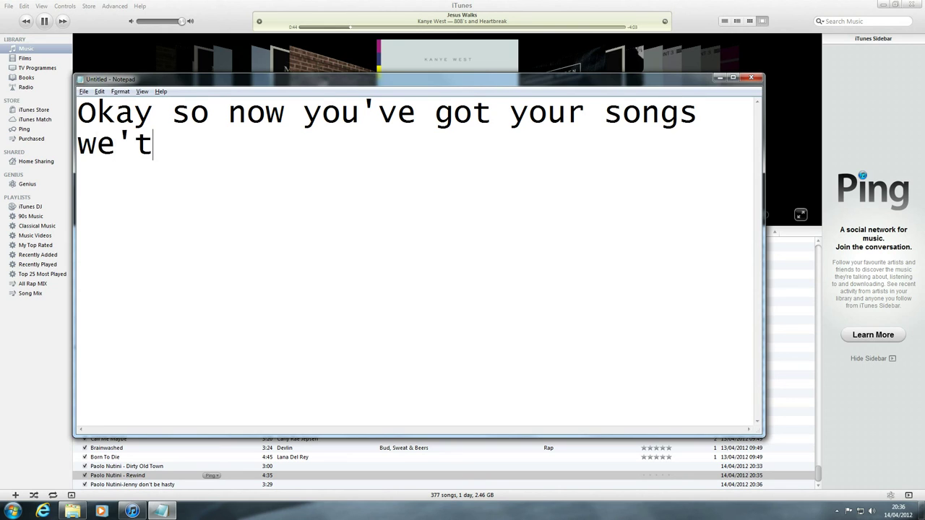
type("re going to edit their in")
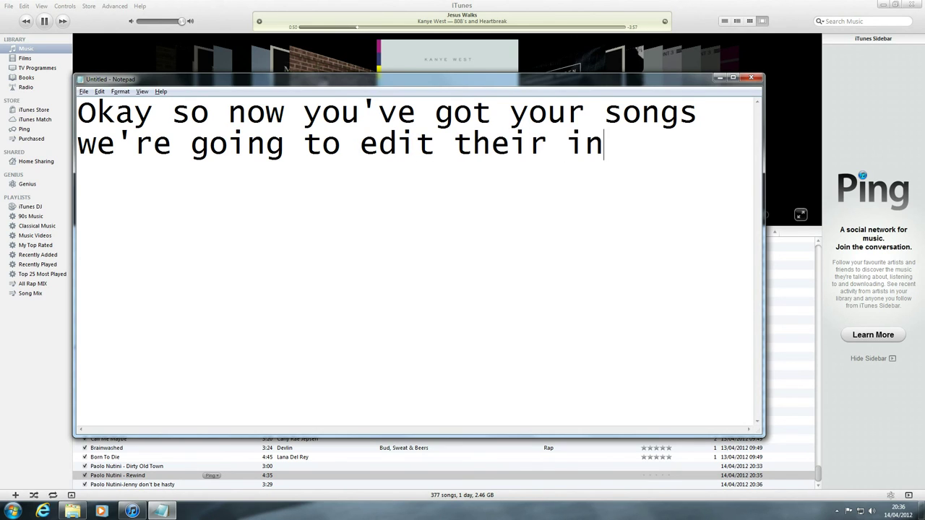
type("formation")
key("Return")
type("as id")
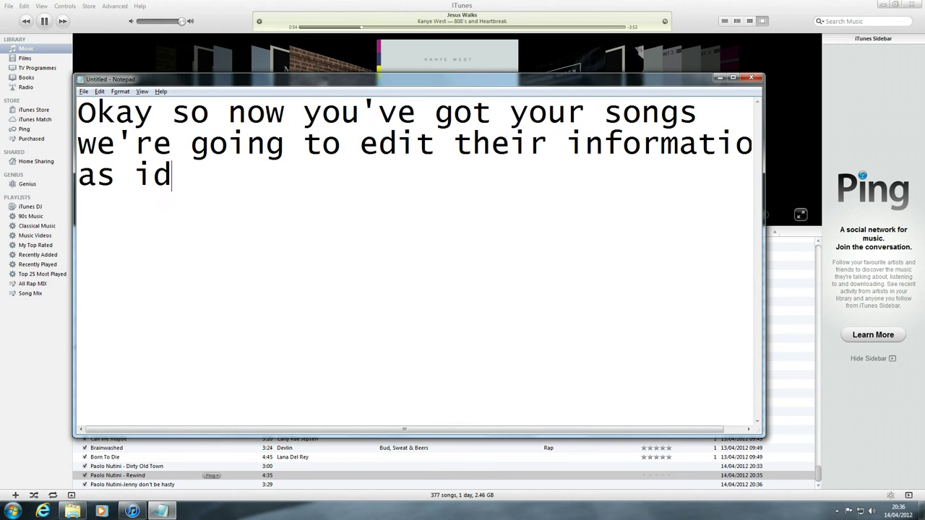
key("BackSpace")
type("f they look ")
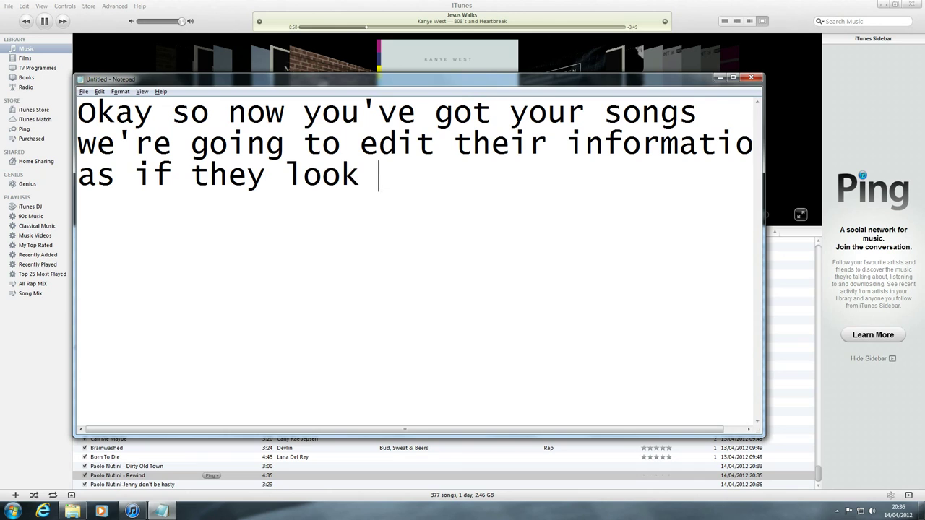
type("like you've bought them from the")
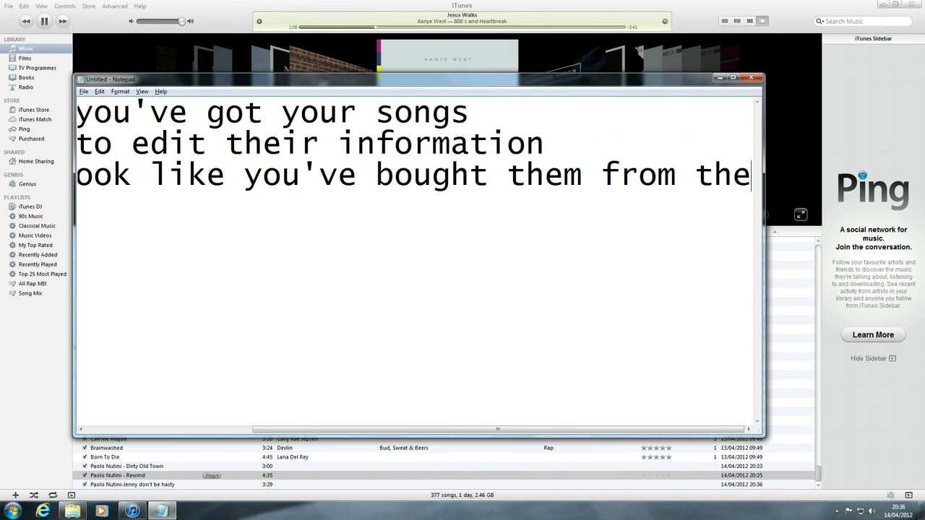
key("Return")
type("store..")
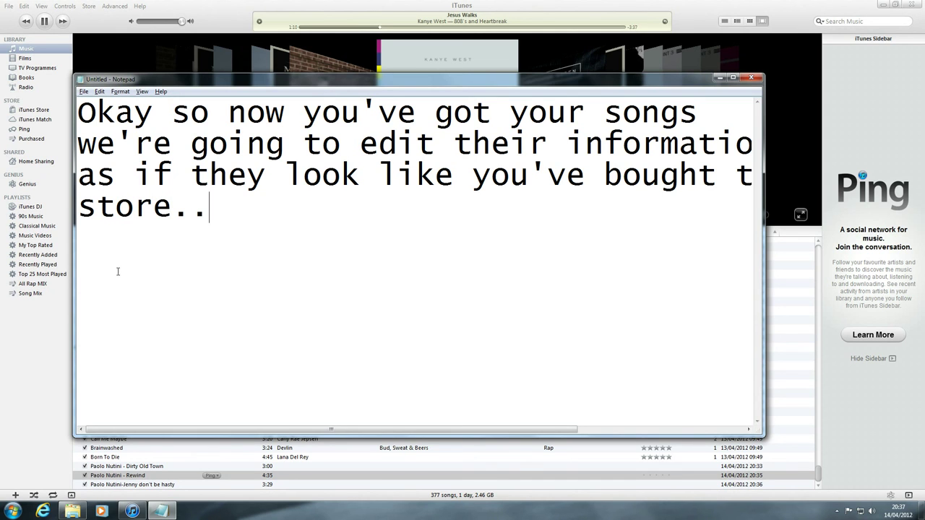
Select all three Paolo Nutini songs in the iTunes list and return to the Notepad note
left_click(143, 510)
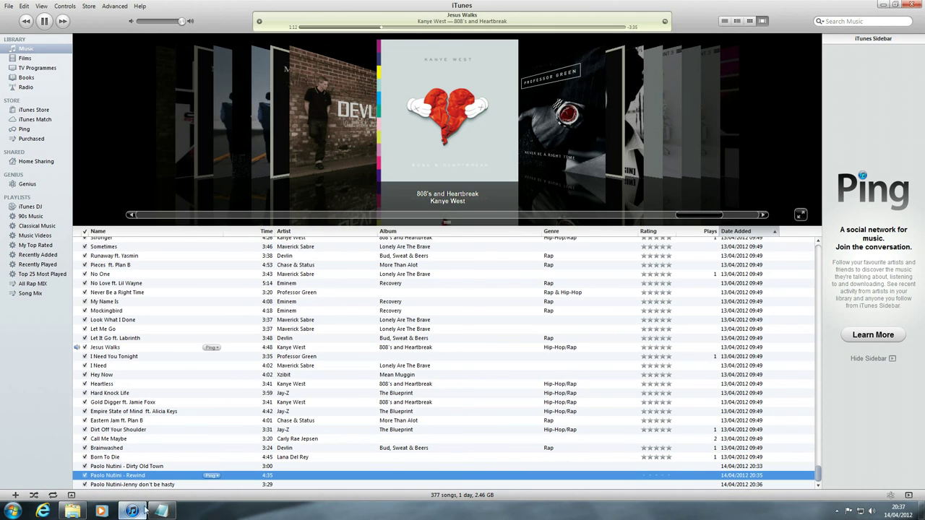
left_click(172, 467)
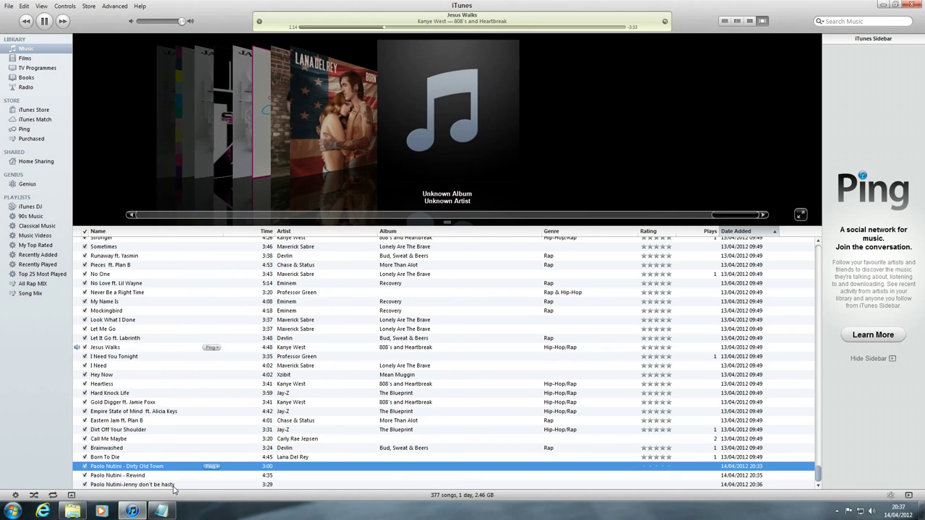
left_click(174, 486, "shift")
left_click(160, 511)
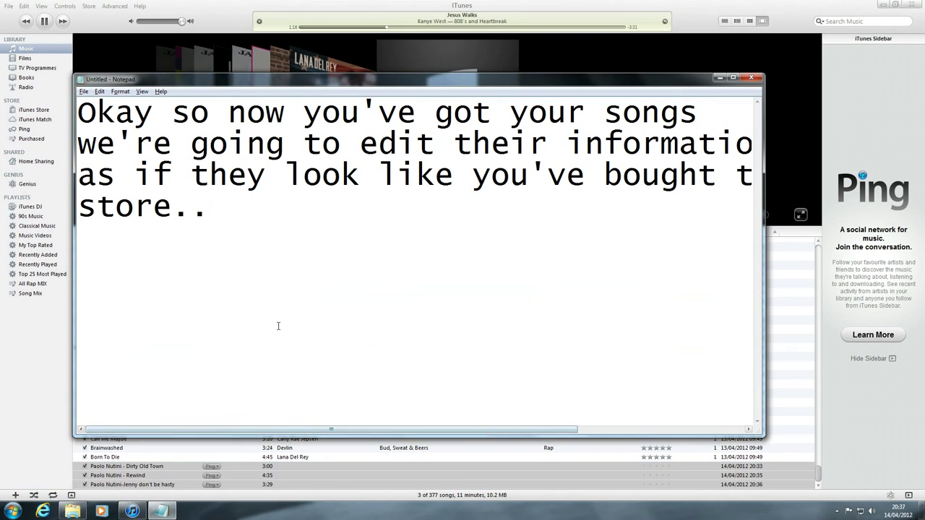
type("Hold ")
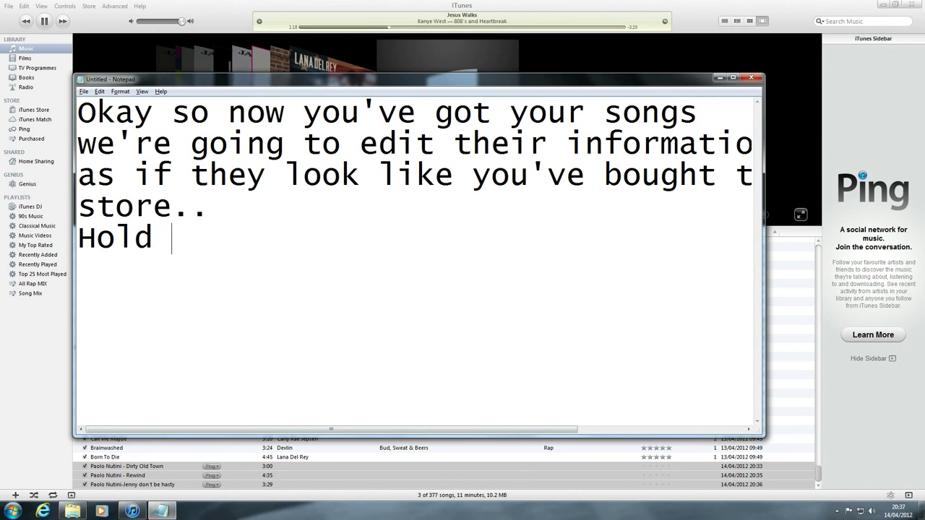
type("shift and se")
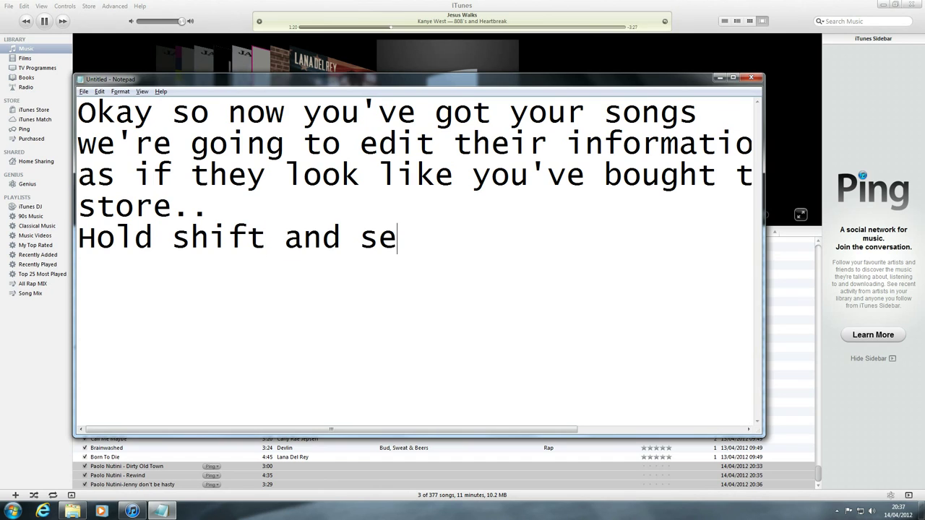
type("lct")
key("BackSpace")
key("BackSpace")
type("ect them ")
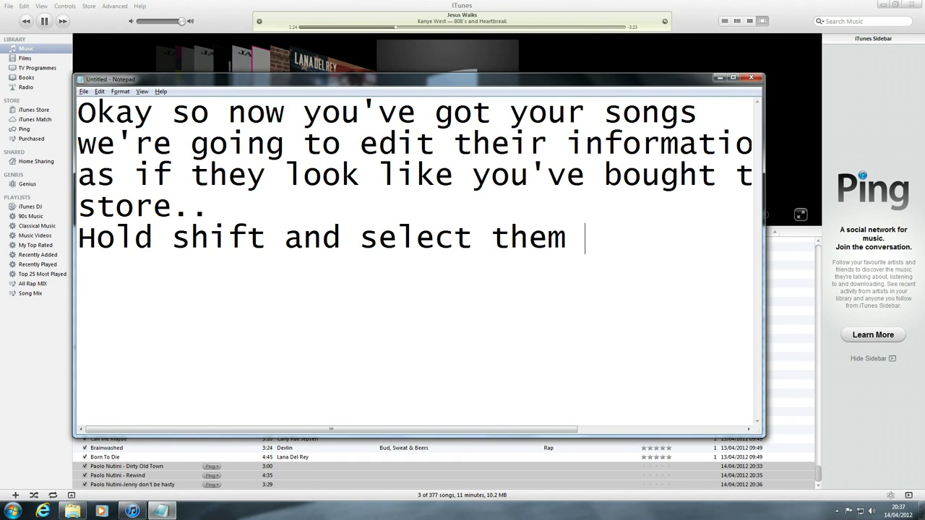
type("all (the ones")
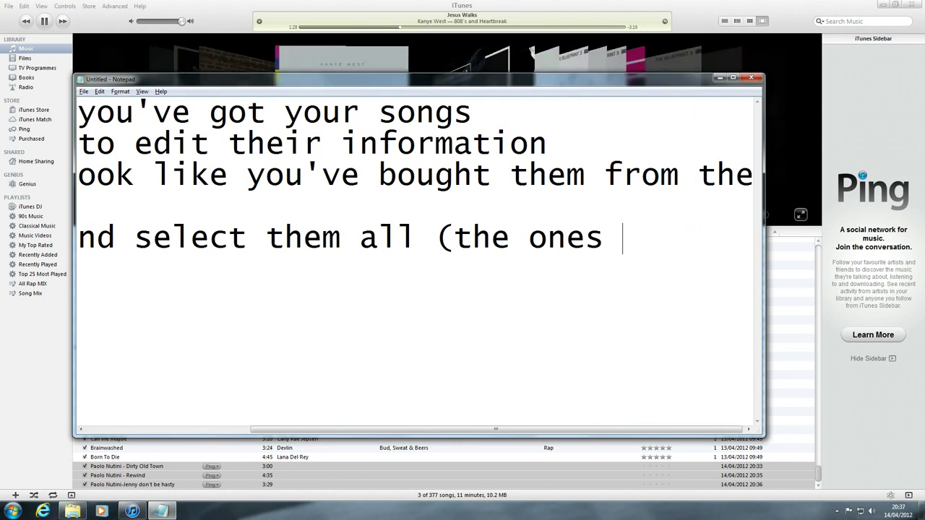
key("shift+Left")
key("shift+Left")
key("shift+Left")
key("shift+Left")
key("shift+Left")
key("shift+Left")
key("shift+Left")
key("shift+Home")
key("BackSpace")
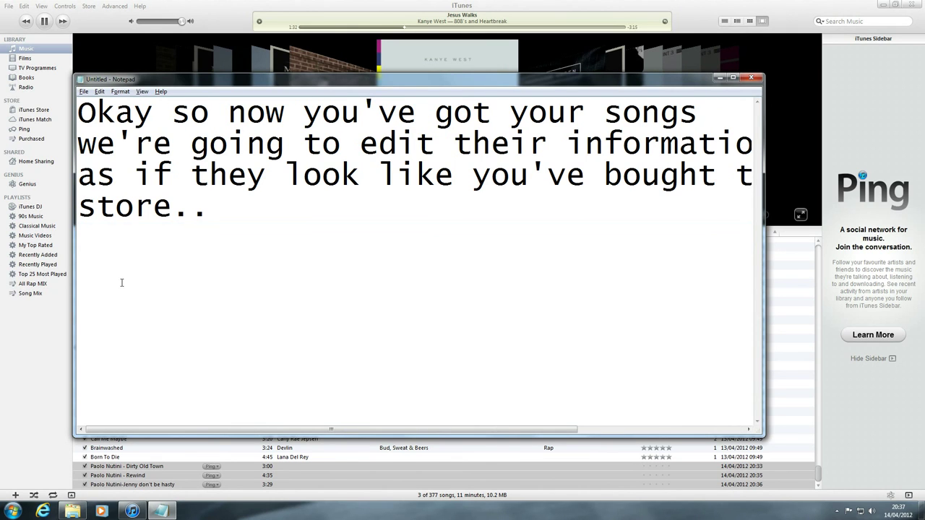
Continue the Notepad note on new lines with "First edit their info individually" and "right clcik on the song"
type("Fir")
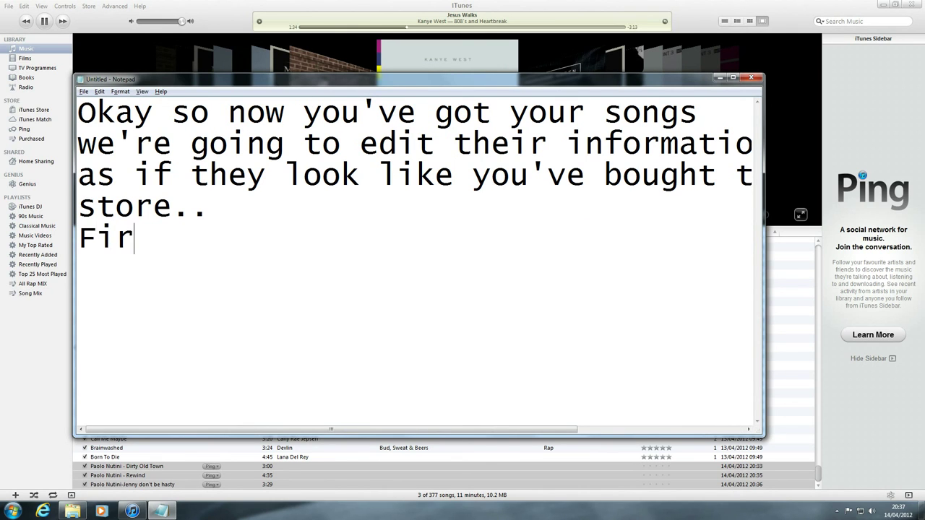
type("st e")
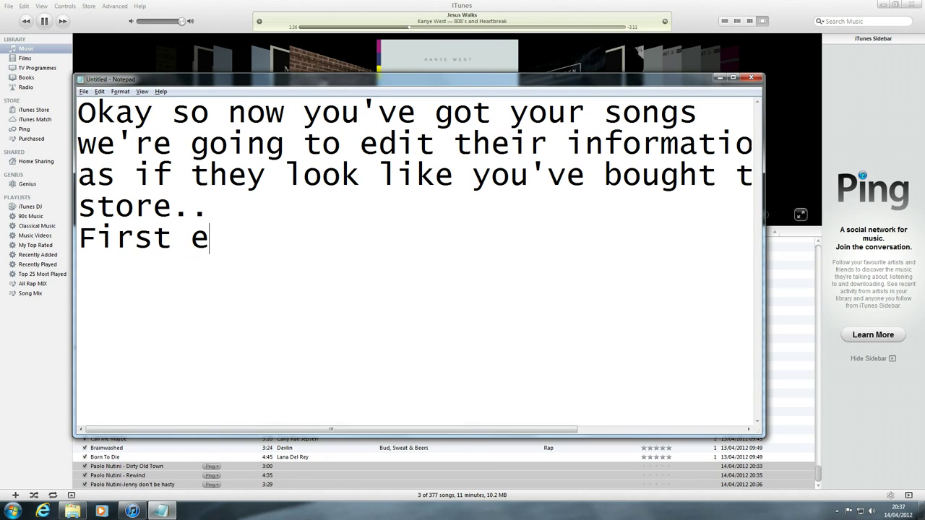
type("dit thei")
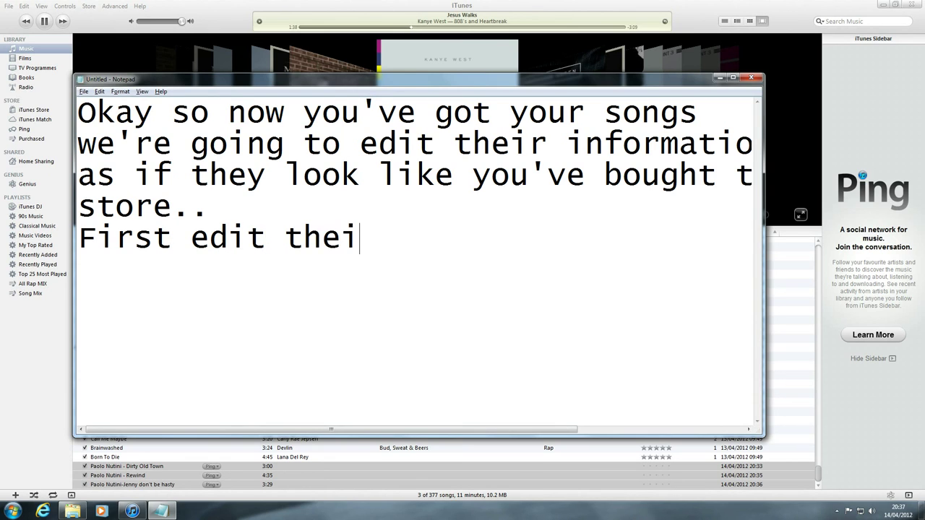
type("r info ")
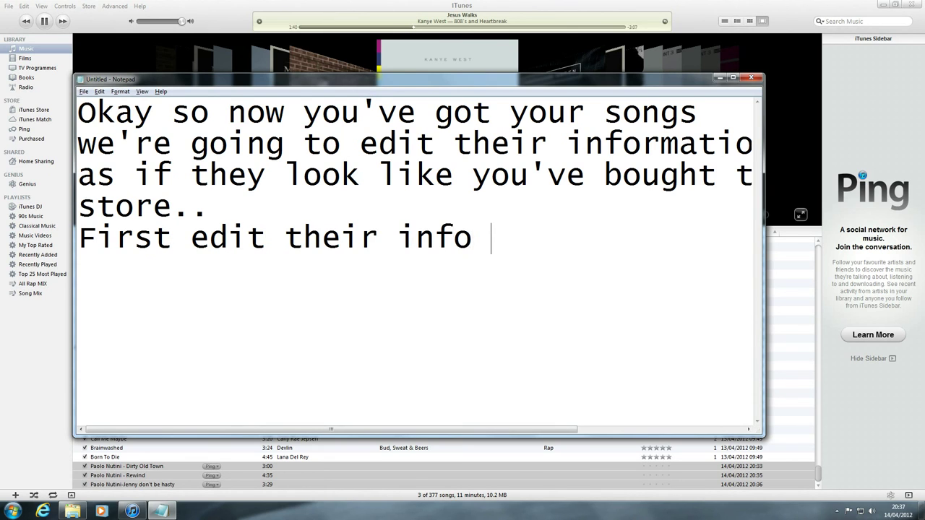
type("individually ")
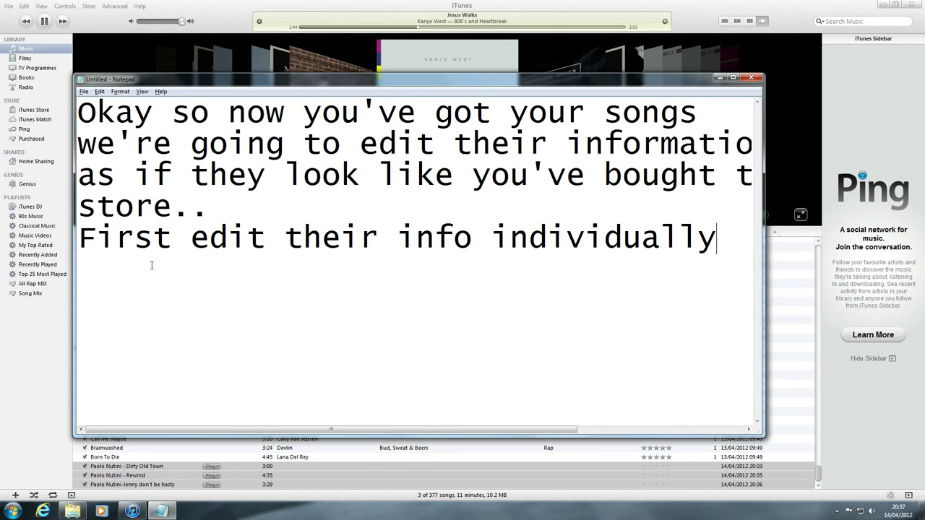
type("right c")
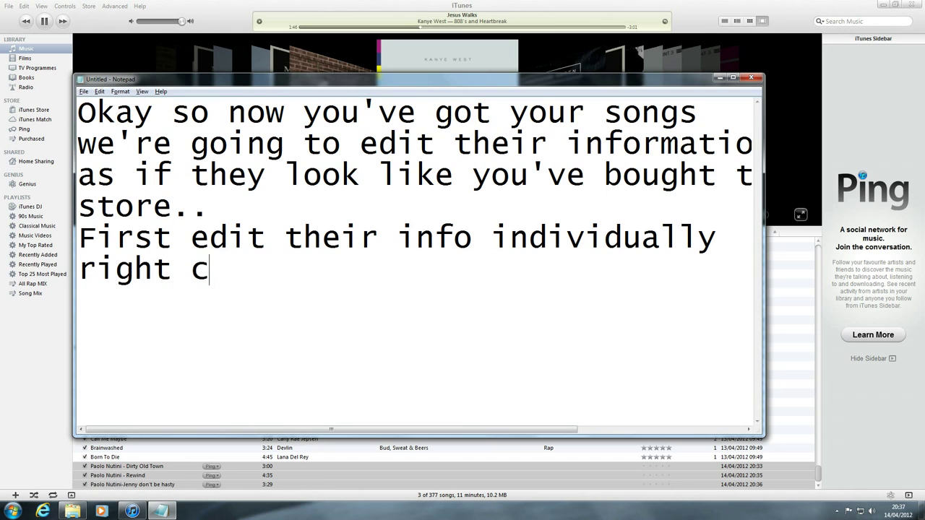
type("lcik on t")
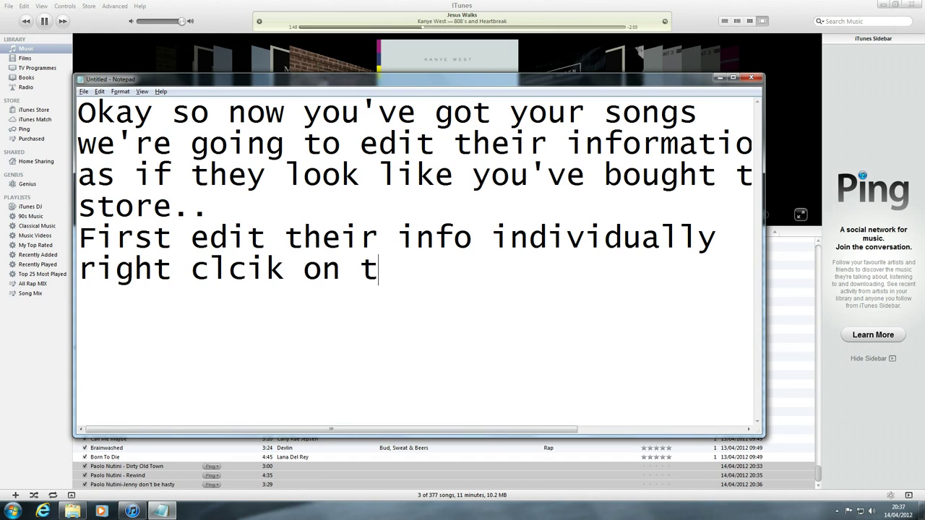
type("he song")
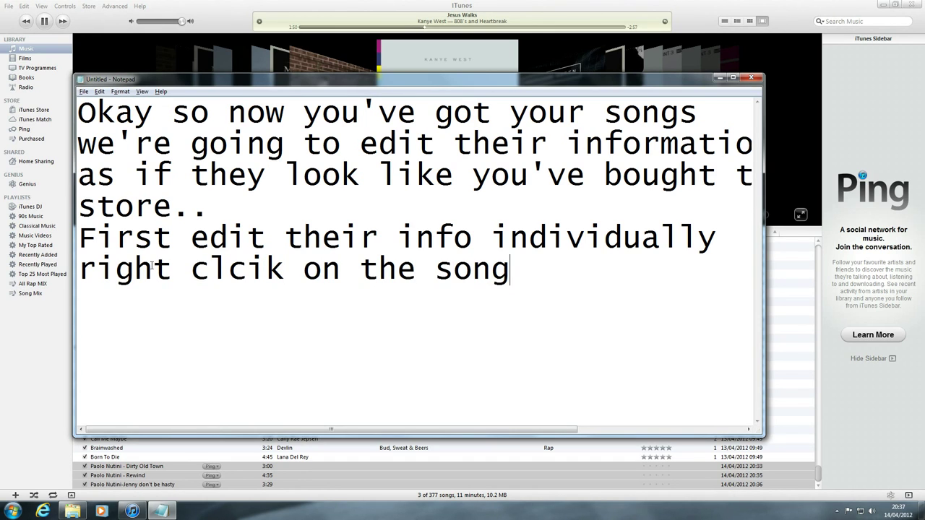
In iTunes, open the information of Paolo Nutini - Rewind and move "Paolo Nutini -" from the song name to the artist, keeping "Rewind" as name
left_click(416, 474)
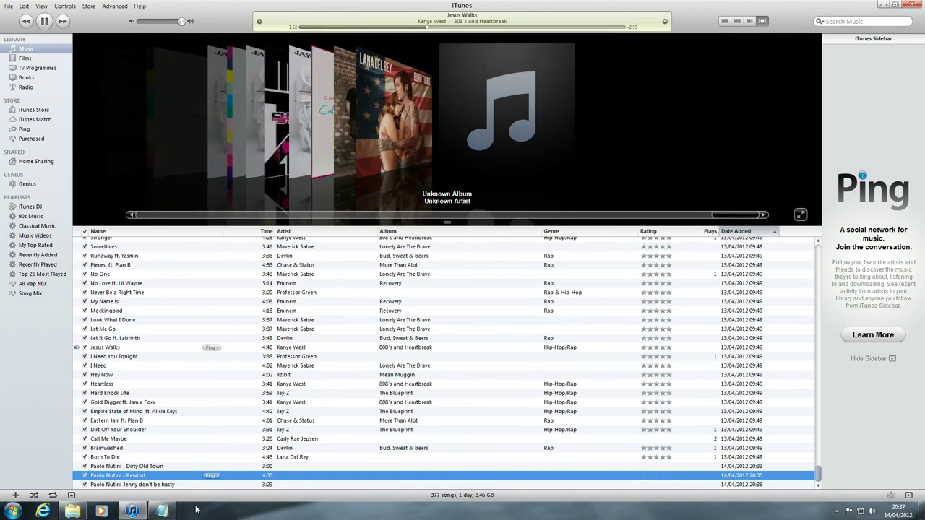
right_click(182, 478)
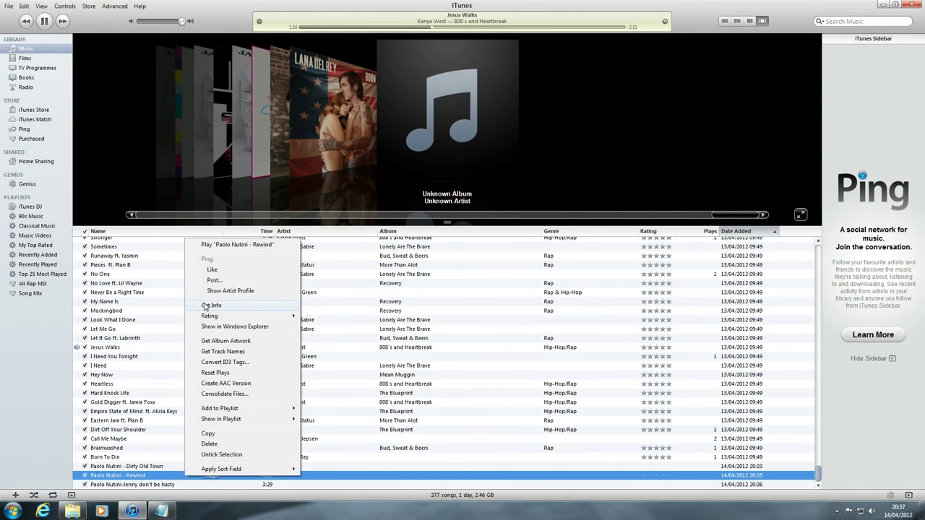
left_click(211, 306)
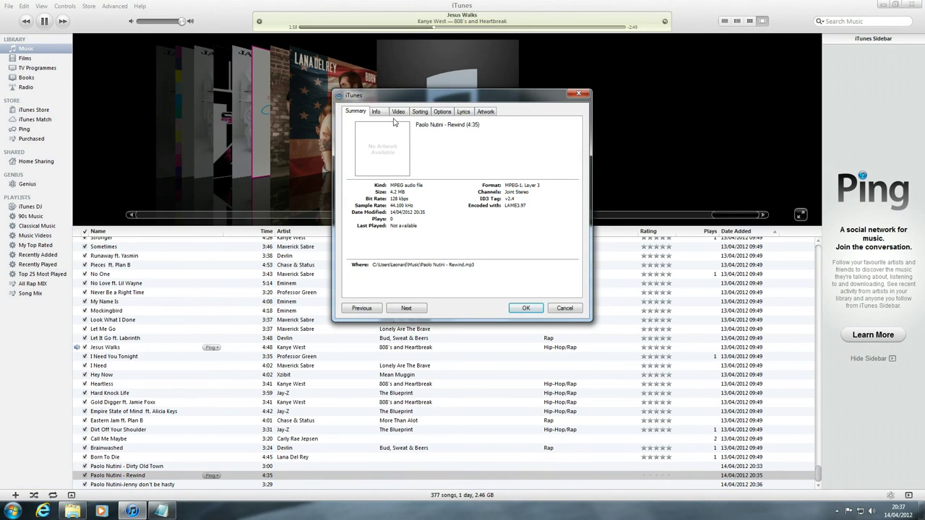
left_click(379, 113)
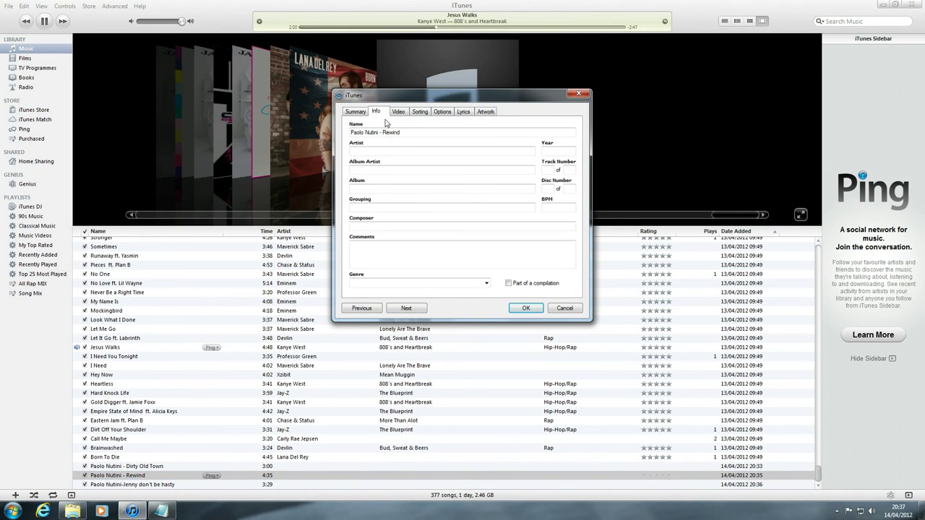
left_click_drag(383, 133, 340, 137)
key("ctrl+c")
right_click(366, 135)
left_click(376, 158)
left_click(368, 152)
right_click(367, 152)
left_click(388, 197)
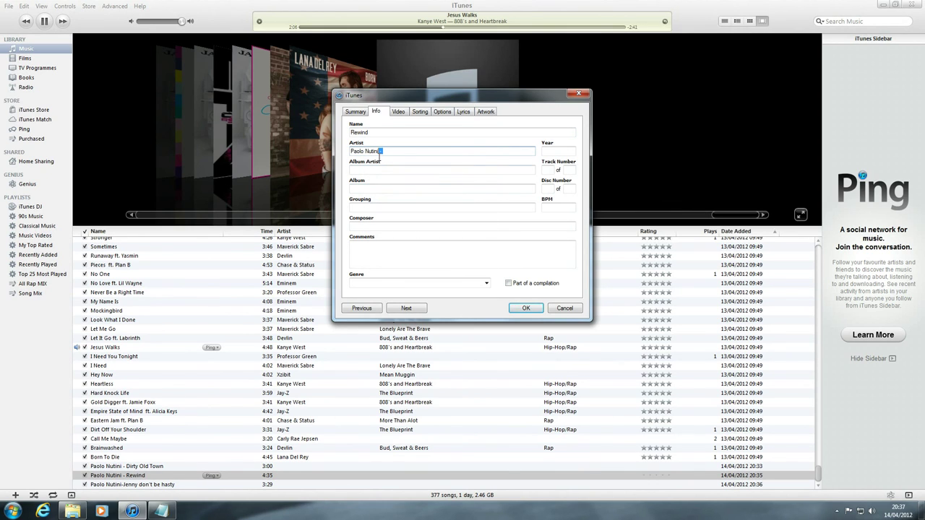
Move the artist text to the album artist as "Paolo Nutini", set Rewind's album to "These Streets" and save the information
left_click_drag(402, 151, 351, 151)
key("ctrl+x")
left_click(380, 171)
right_click(380, 171)
left_click(397, 216)
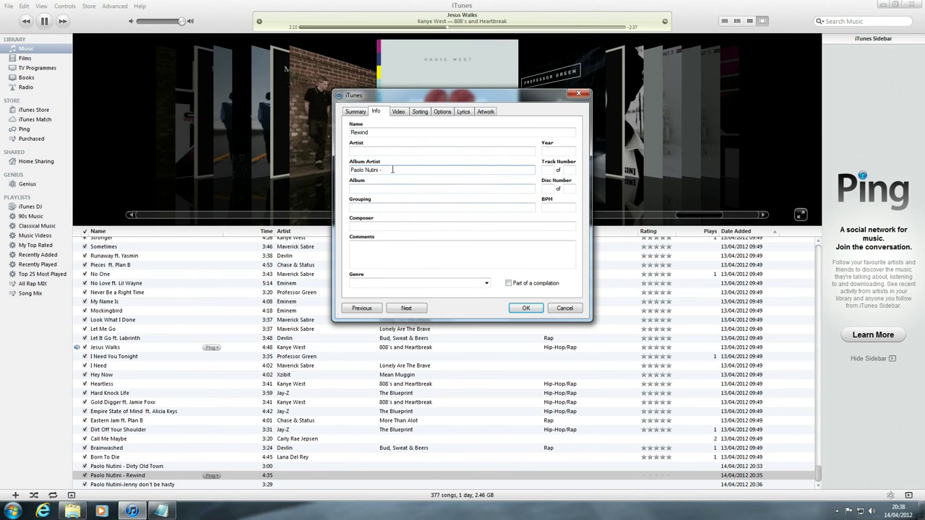
left_click(371, 189)
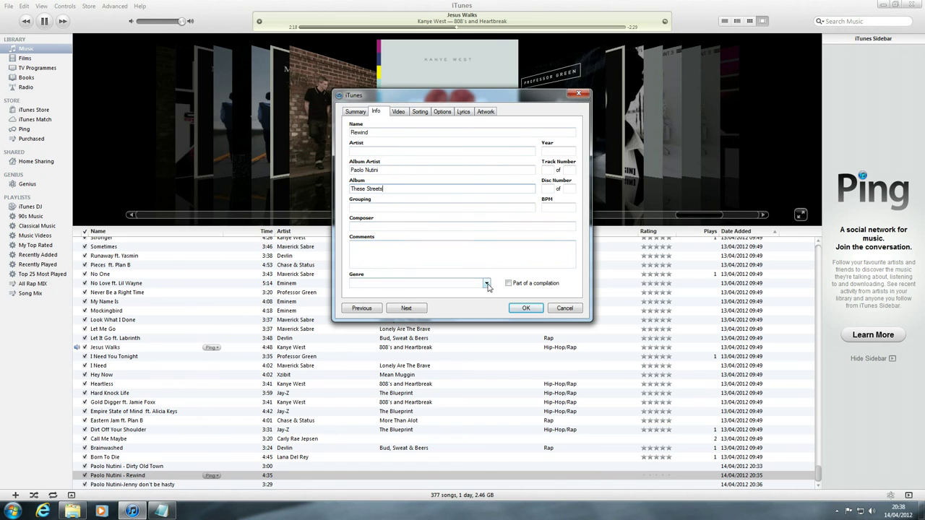
left_click(525, 308)
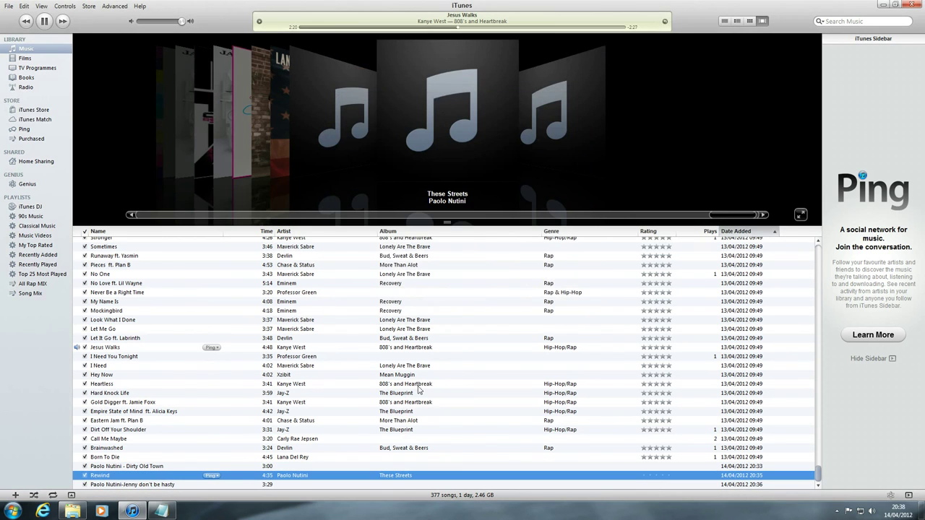
Open the information of Paolo Nutini - Dirty Old Town and move "Paolo Nutini -" from the name to the artist, keeping "Dirty Old Town"
left_click(299, 466)
right_click(299, 466)
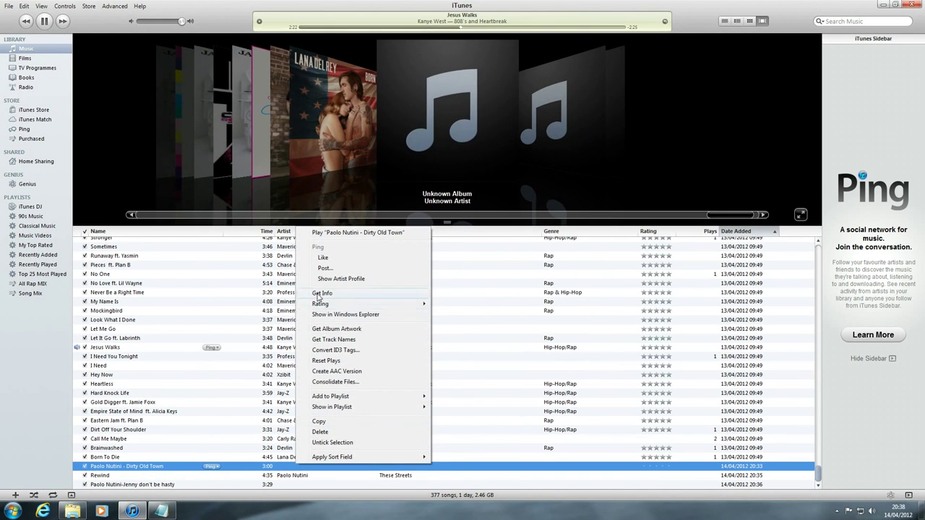
left_click(319, 293)
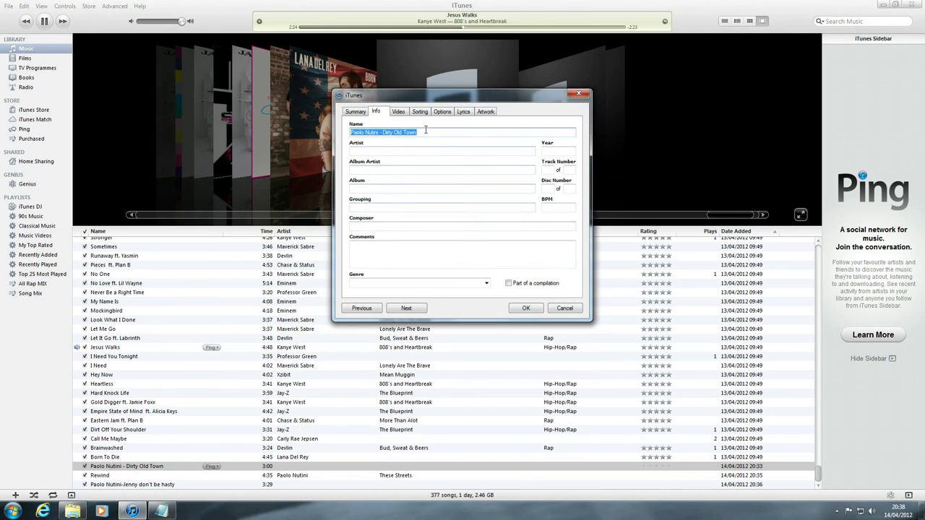
left_click(418, 132)
left_click_drag(383, 133, 337, 138)
right_click(369, 132)
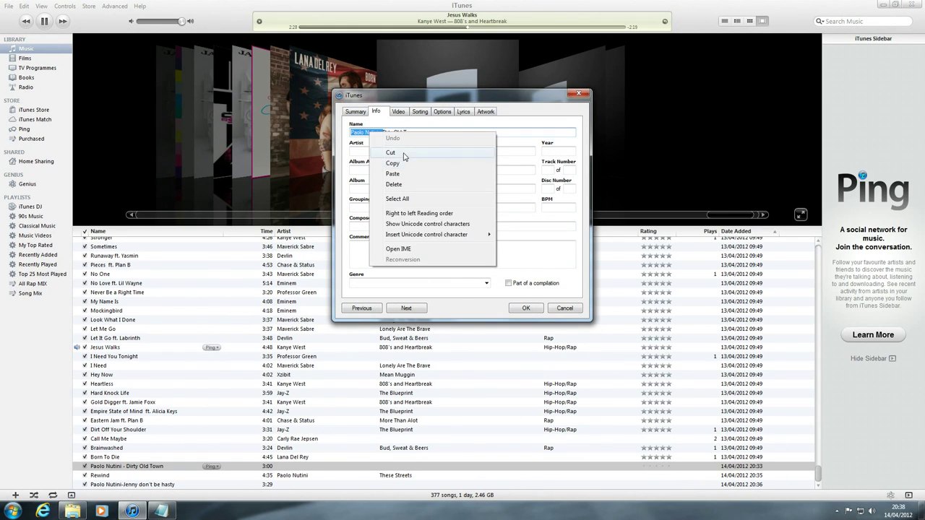
left_click(402, 154)
right_click(374, 153)
left_click(402, 195)
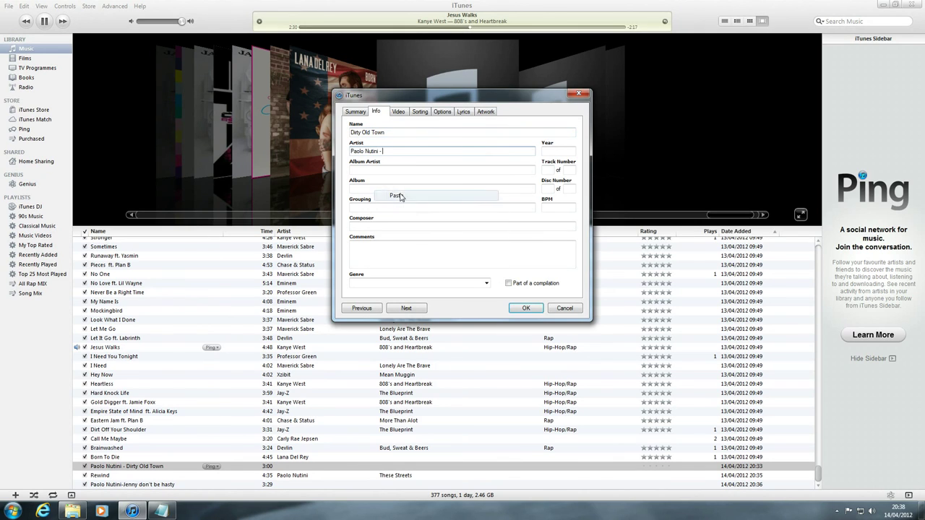
Reduce Dirty Old Town's artist to "Paolo Nutini", set its album to "These Streets" and save the information
left_click(363, 188)
type("Th")
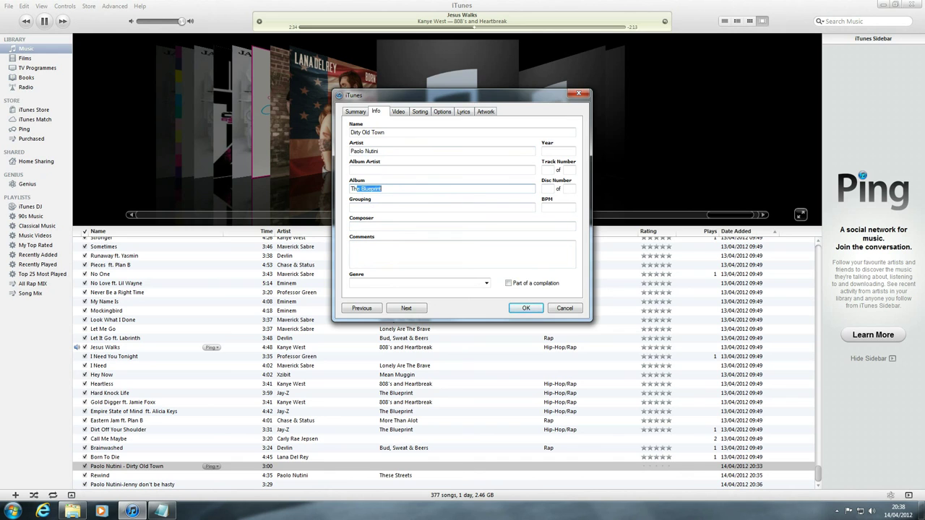
type("ese Streets")
left_click(527, 308)
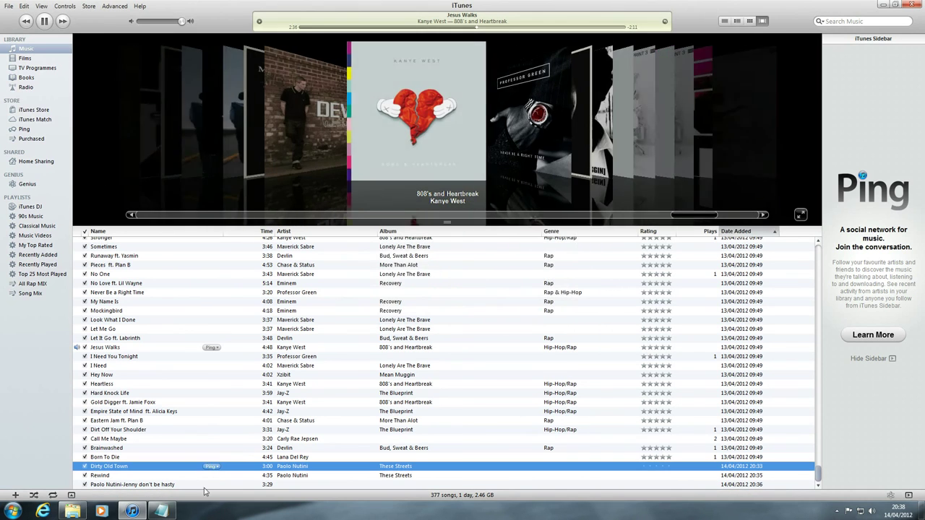
Open the information of Paolo Nutini-Jenny don't be hasty and split it into the name "Jenny don't be hasty" and the artist "Paolo Nutini"
right_click(278, 485)
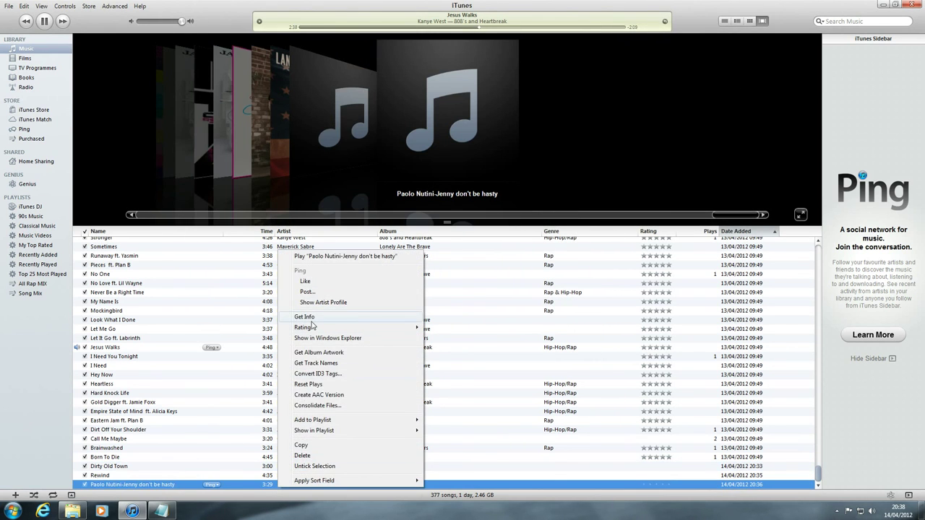
left_click(428, 210)
left_click_drag(379, 133, 339, 130)
right_click(371, 134)
left_click(391, 156)
right_click(391, 153)
left_click(411, 194)
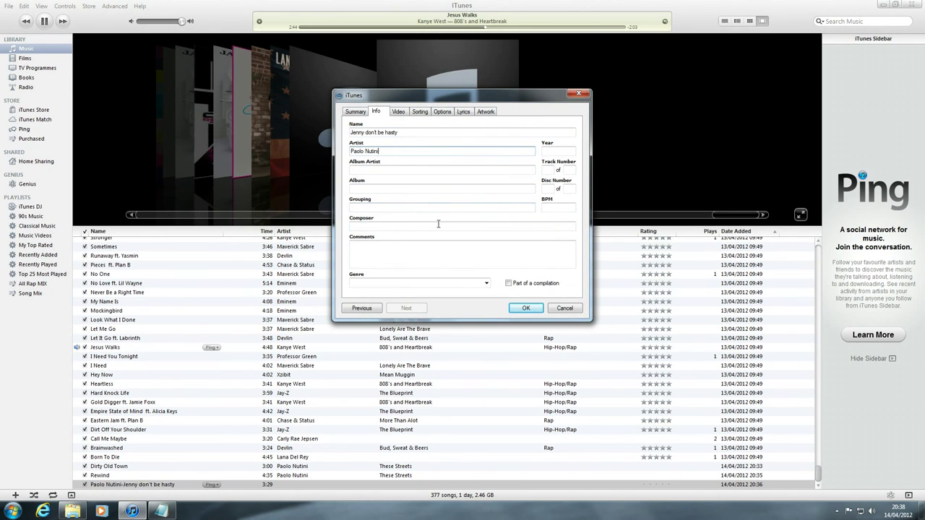
Set the album of Jenny don't be hasty to "These Streets" and save the information
left_click(383, 189)
type("These Streets")
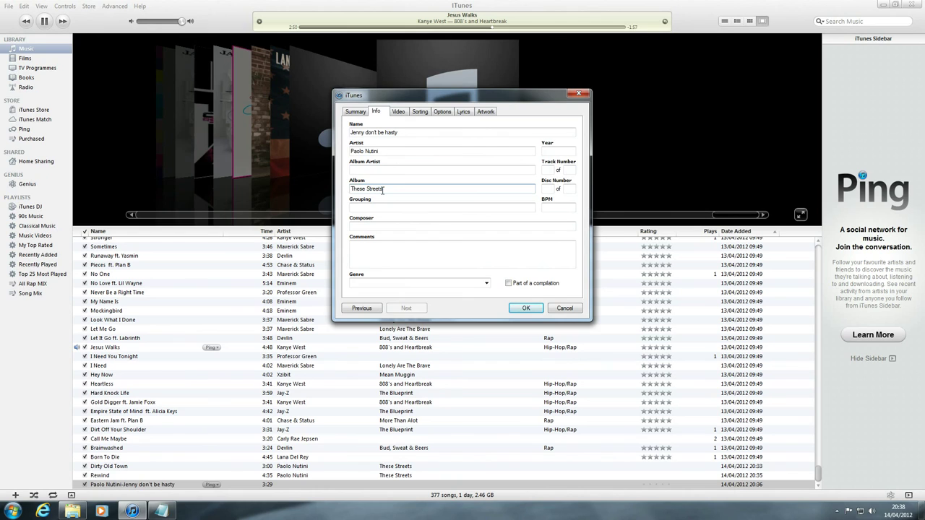
key("Return")
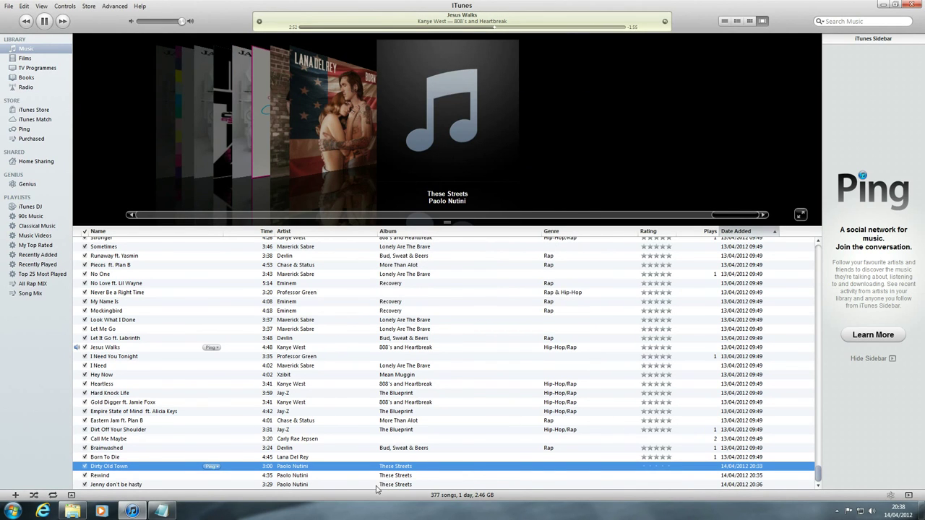
Select all three Paolo Nutini songs, open their shared information and enable the artwork for editing
left_click(376, 486)
left_click(384, 466, "shift")
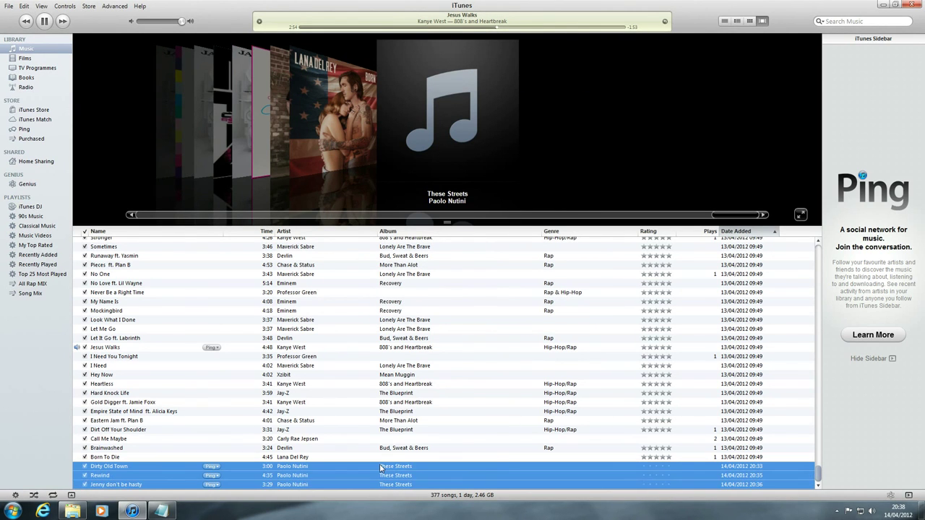
right_click(384, 466)
left_click(407, 305)
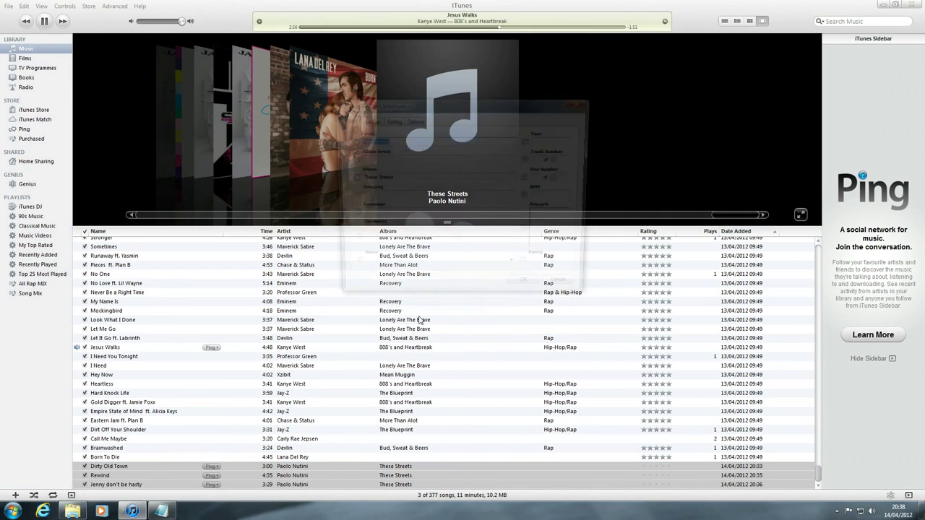
left_click(529, 234)
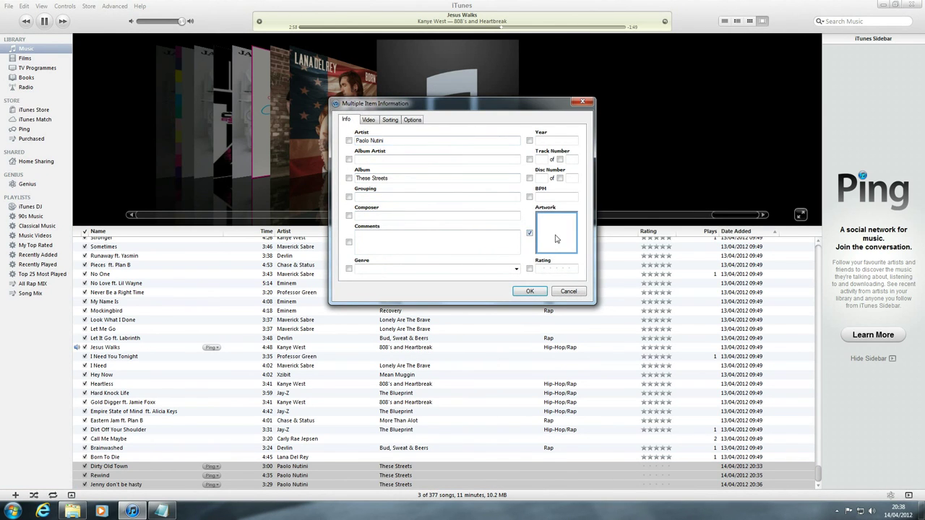
Switch to Internet Explorer and search Google Images for "paolo nutini album artwork"
left_click(43, 511)
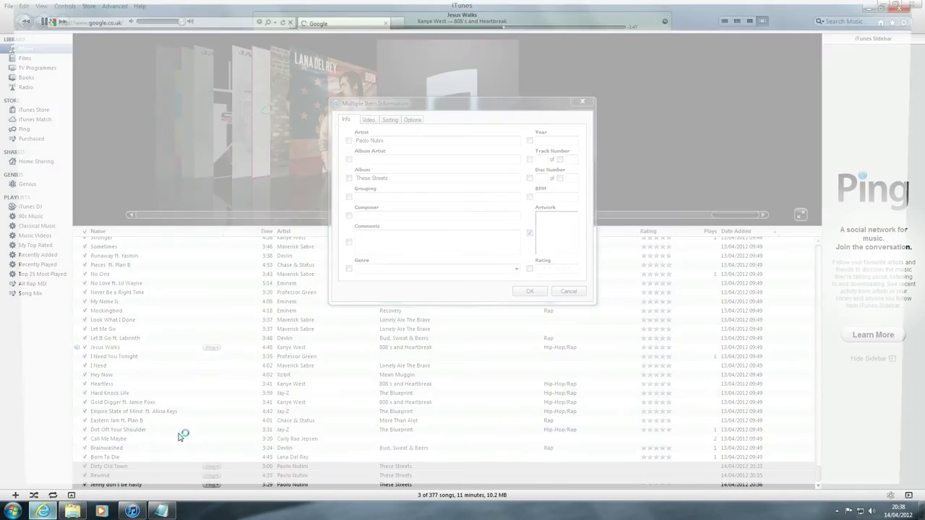
type("paol")
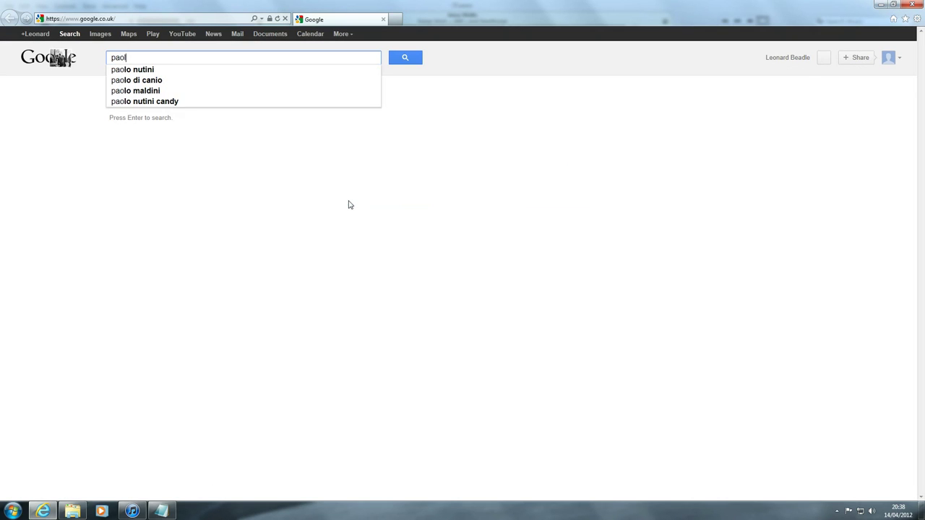
type("o nutini")
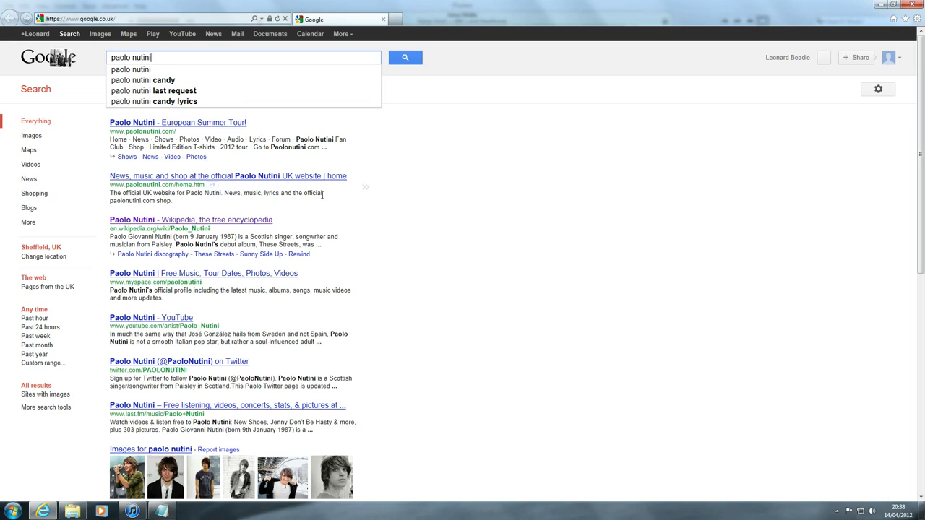
type(" album ")
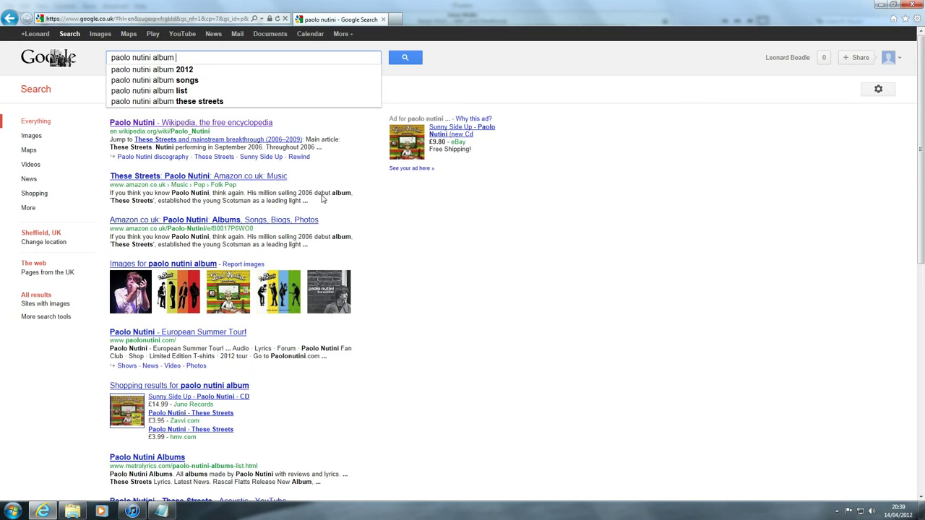
type("artwork")
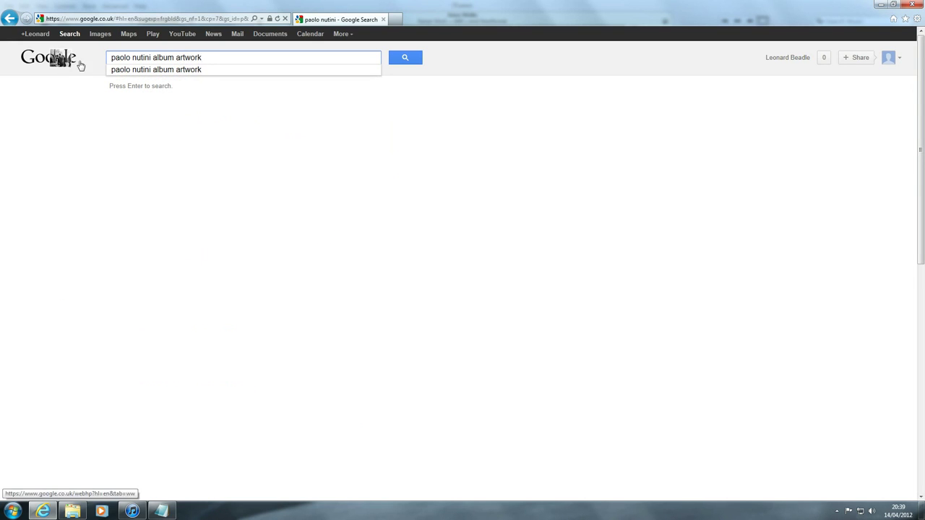
left_click(154, 72)
left_click(101, 34)
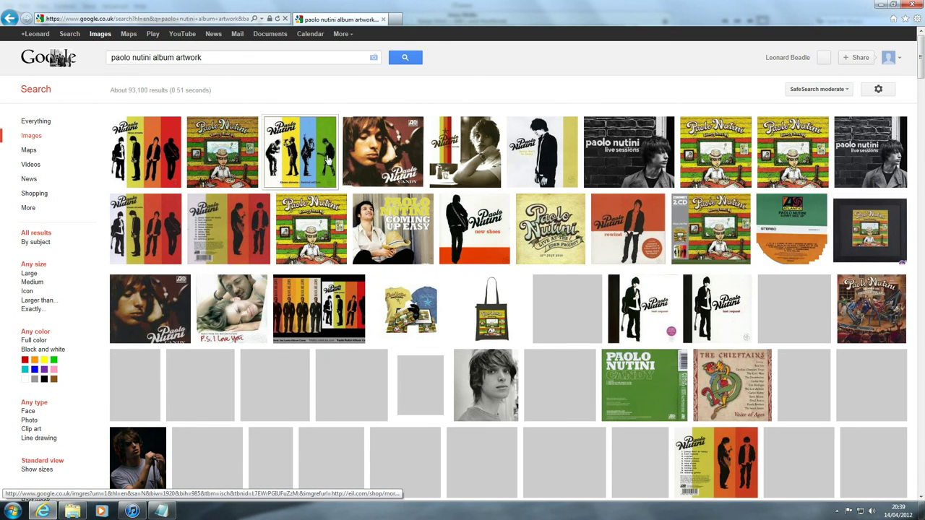
Open the full-size version of the first "these streets" album cover in the image results
mouse_move(166, 138)
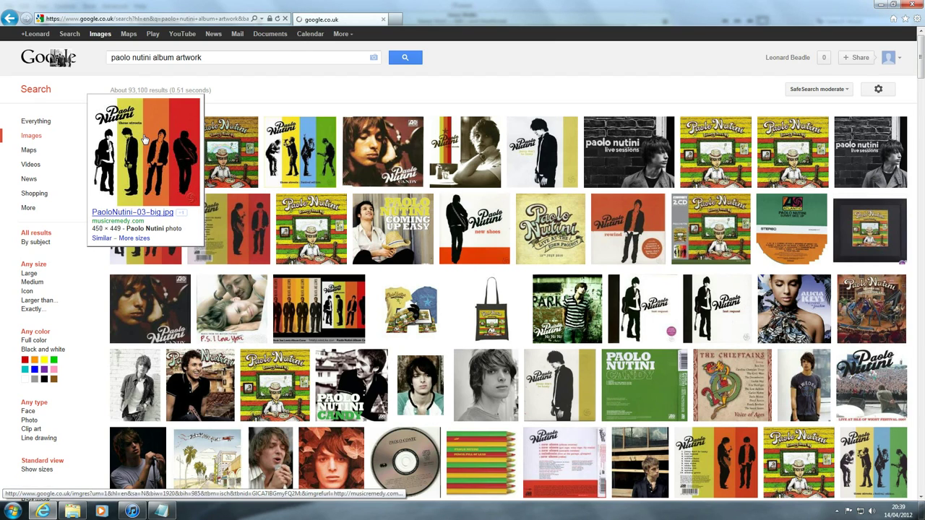
left_click(144, 140)
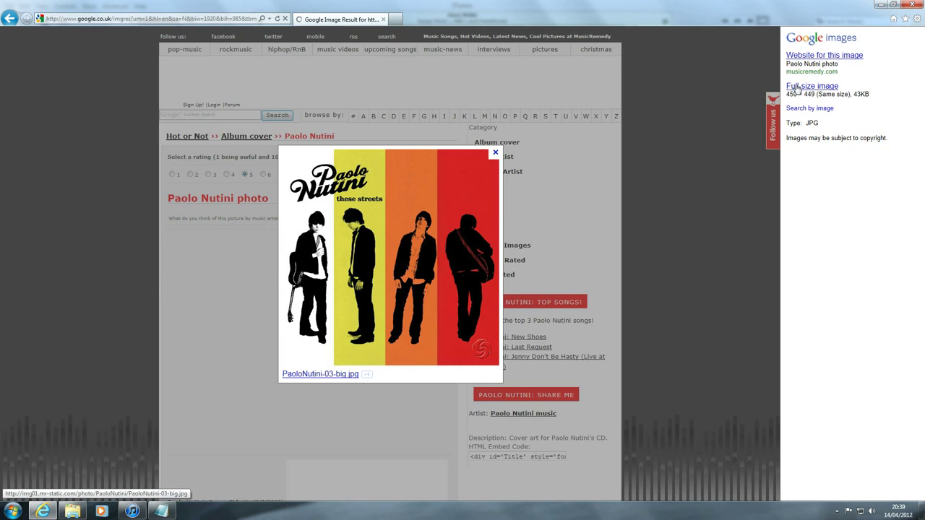
left_click(793, 88)
Save the album cover as the JPEG PaoloNutini-03-big in the iPod Photo Cache folder of the Pictures library
right_click(238, 94)
right_click(196, 101)
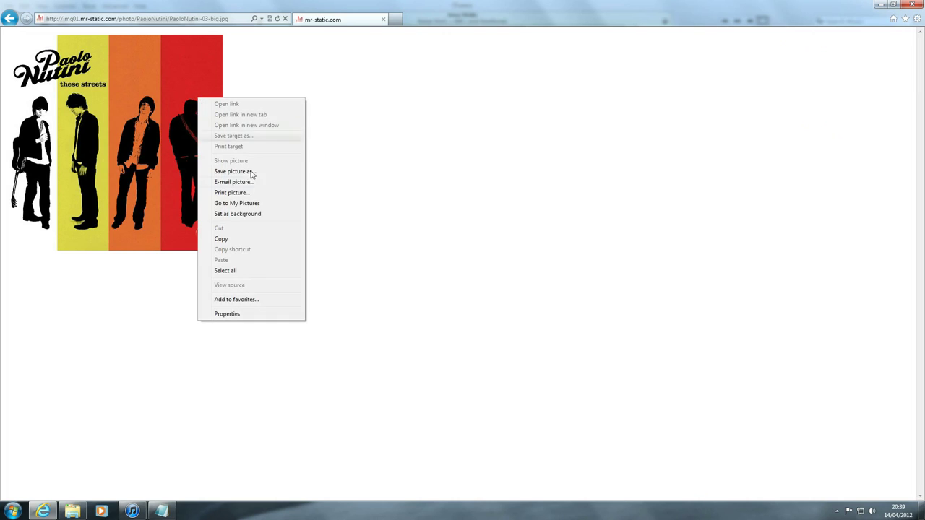
left_click(244, 174)
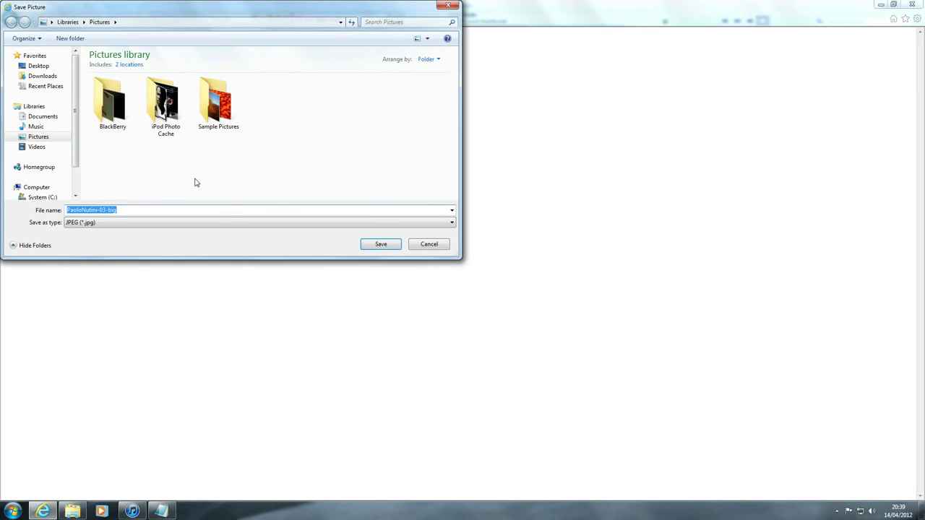
left_click(43, 116)
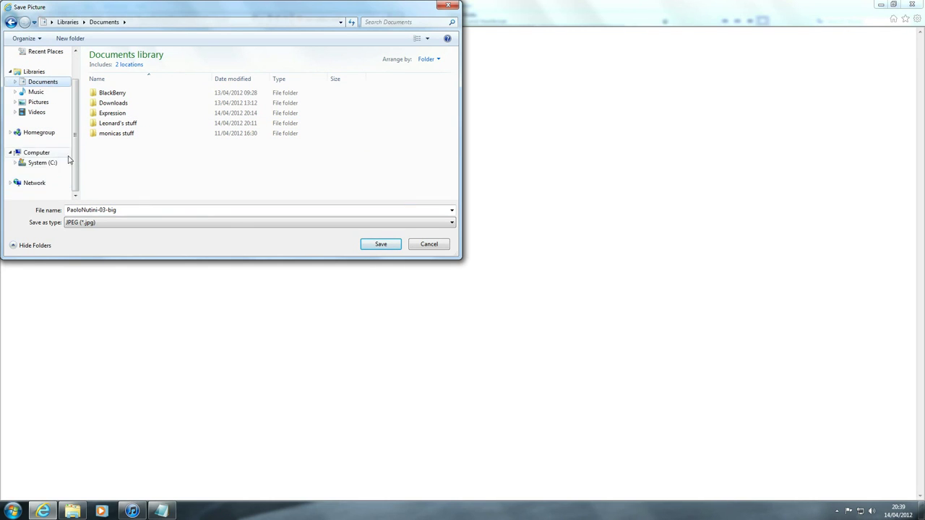
left_click(39, 137)
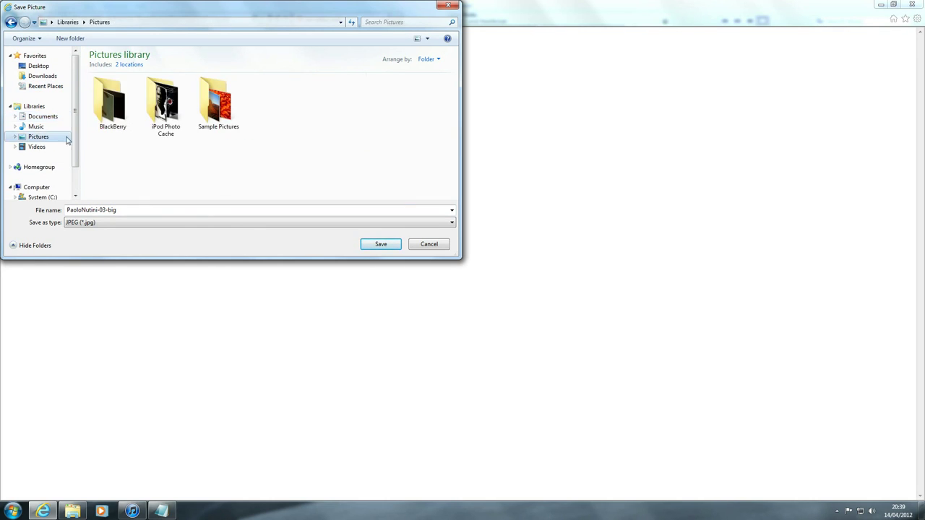
double_click(166, 101)
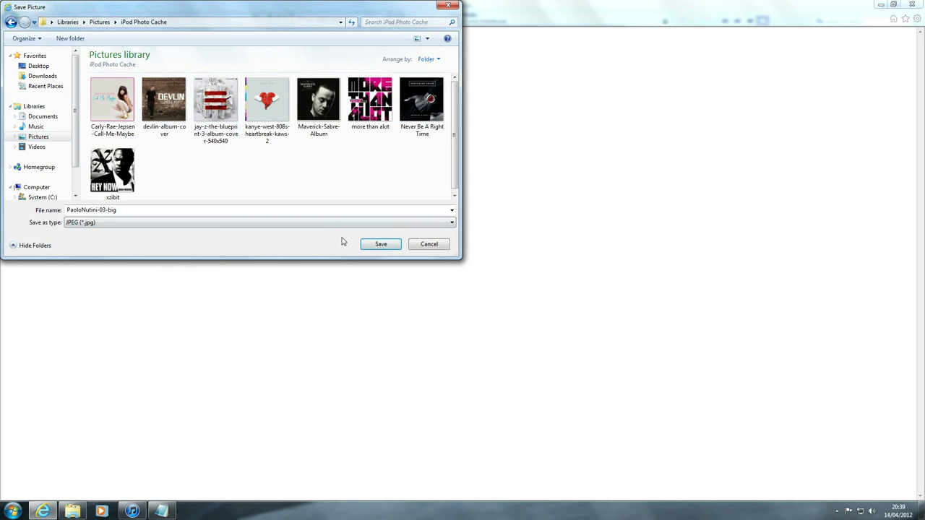
left_click(381, 245)
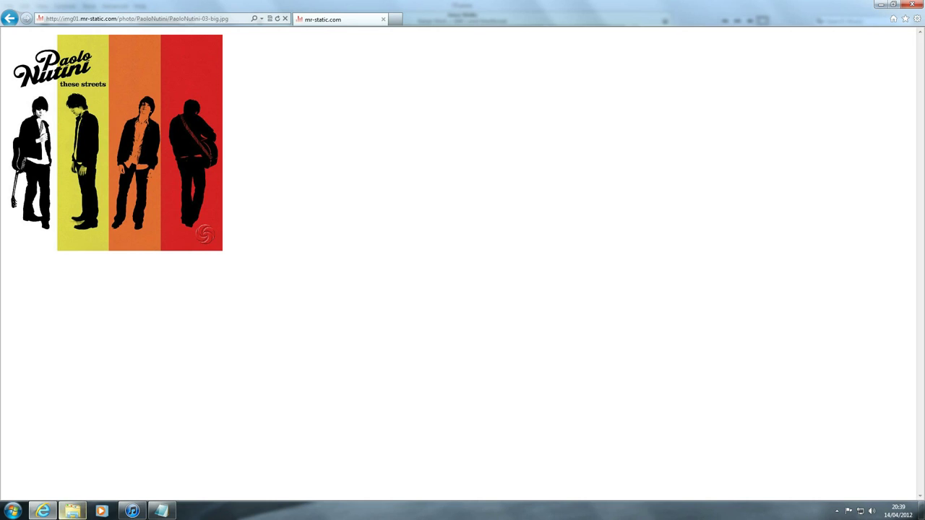
Switch to iTunes and set PaoloNutini-03-big as the artwork of the three selected songs
left_click(131, 511)
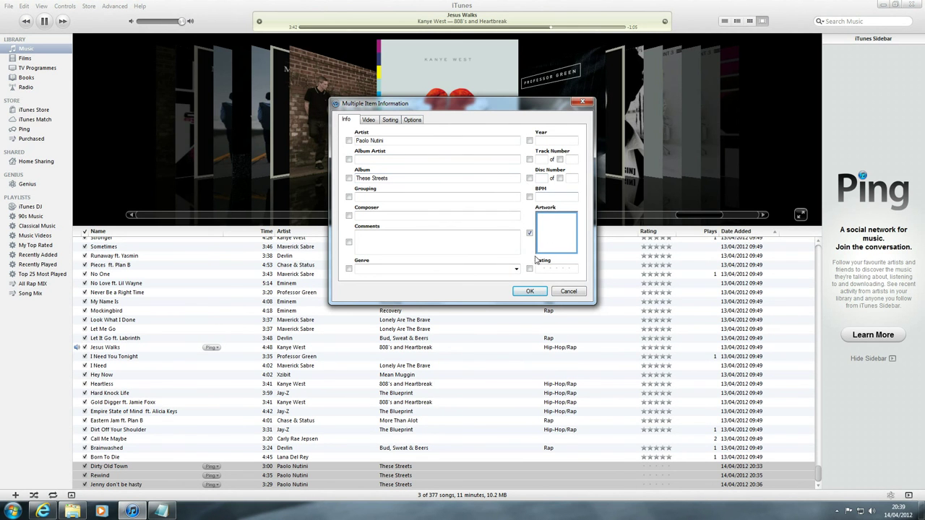
double_click(558, 249)
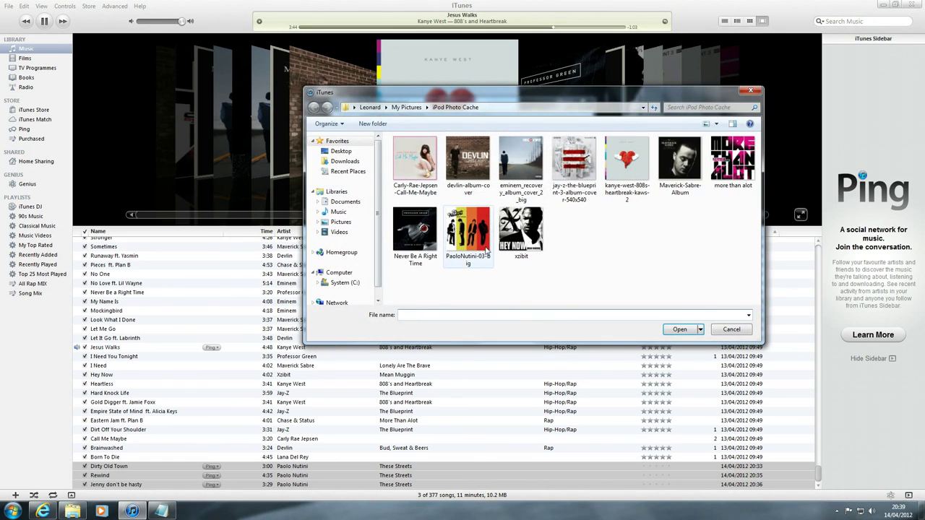
double_click(473, 242)
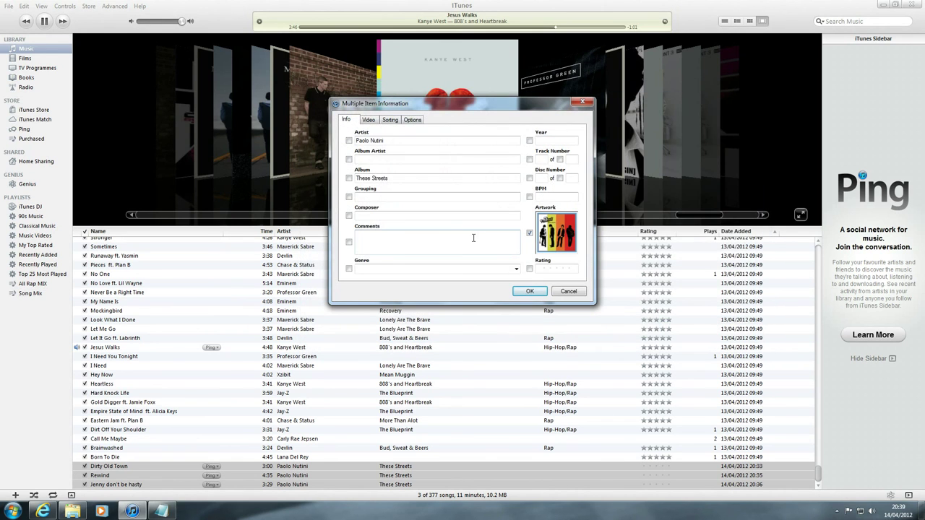
Set the selected songs' genre to Jazz, rating to five stars and year to 2008
left_click(516, 271)
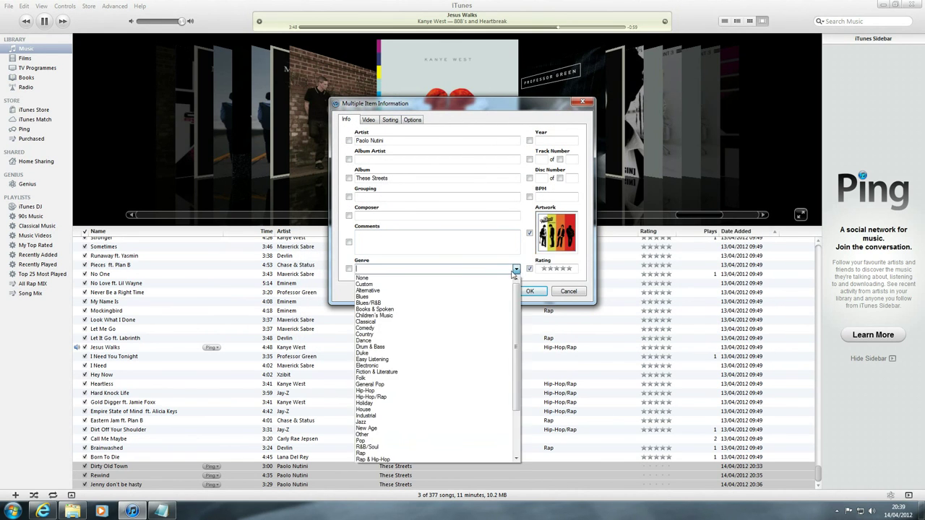
left_click(412, 424)
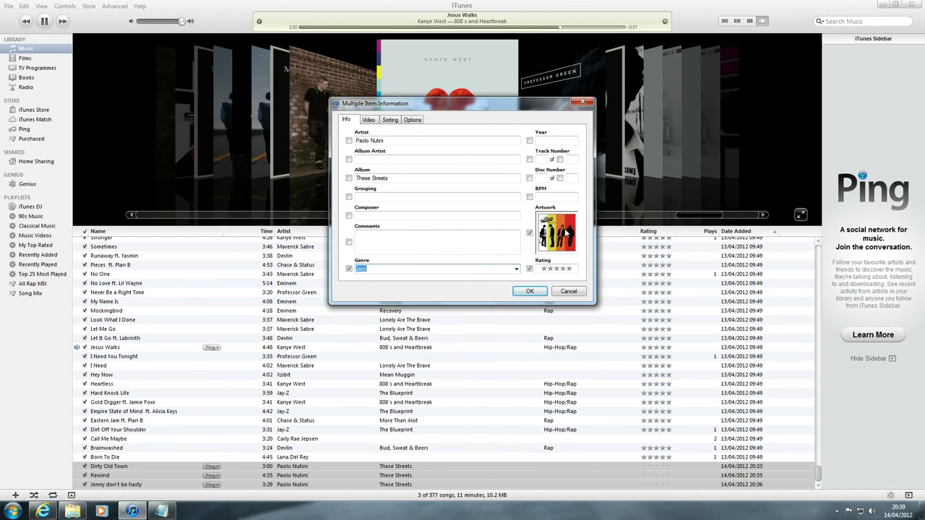
left_click(543, 142)
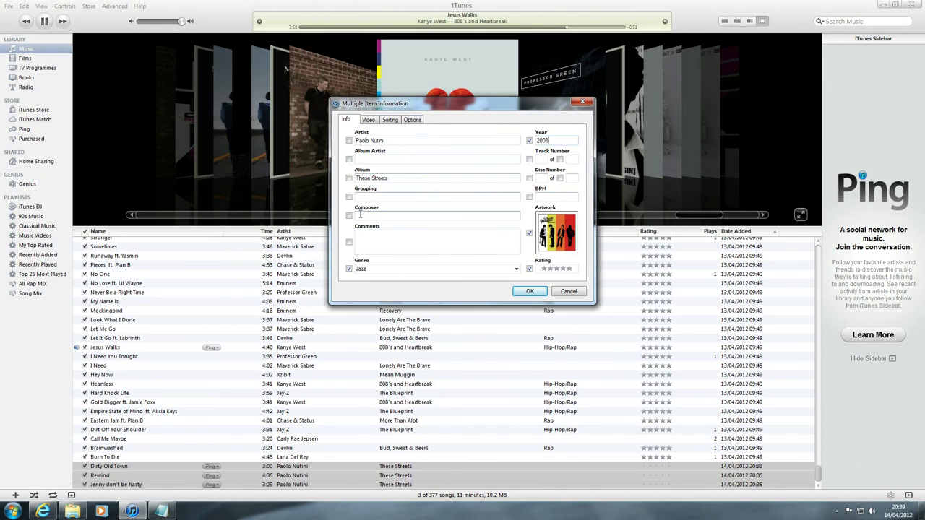
Show the songs' sorting information and enable the Sort Album field
left_click(390, 119)
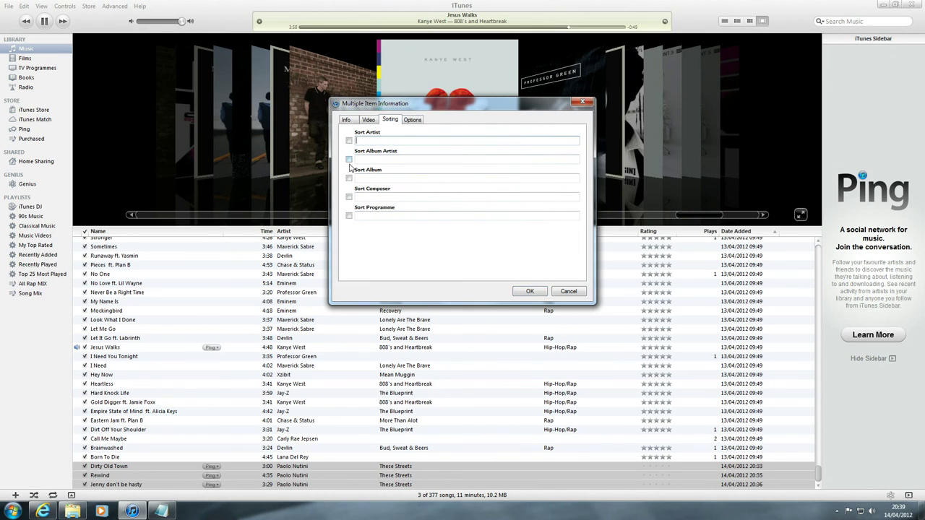
left_click(349, 178)
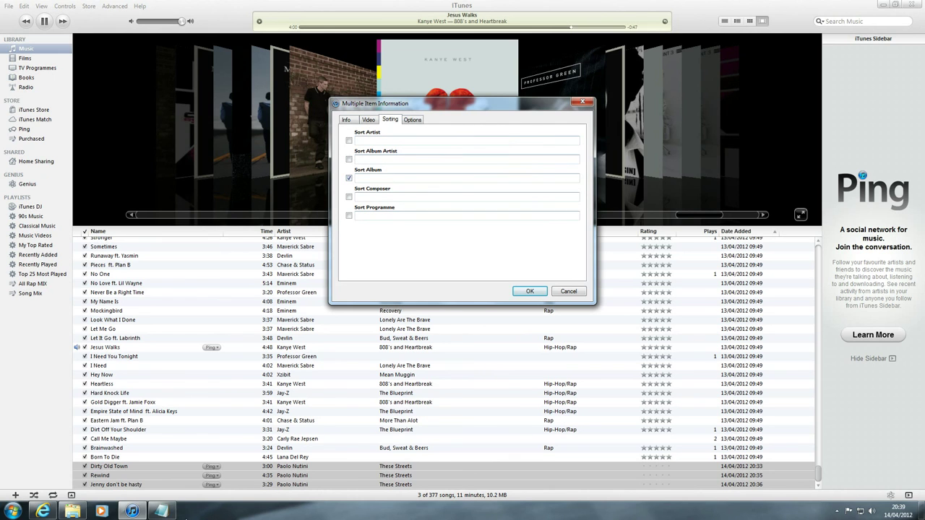
Switch to Notepad, replace the note with "Make sure you sort them like so.." and return to iTunes
mouse_move(133, 513)
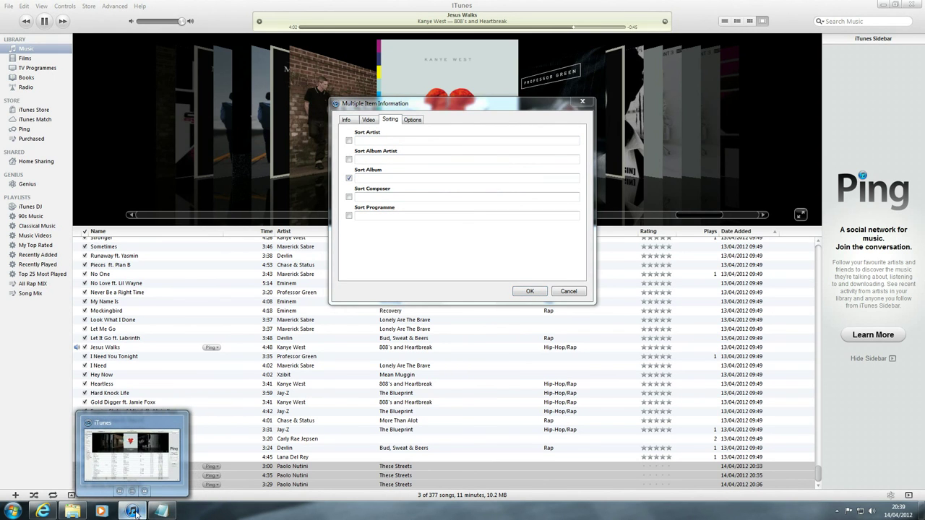
left_click(161, 511)
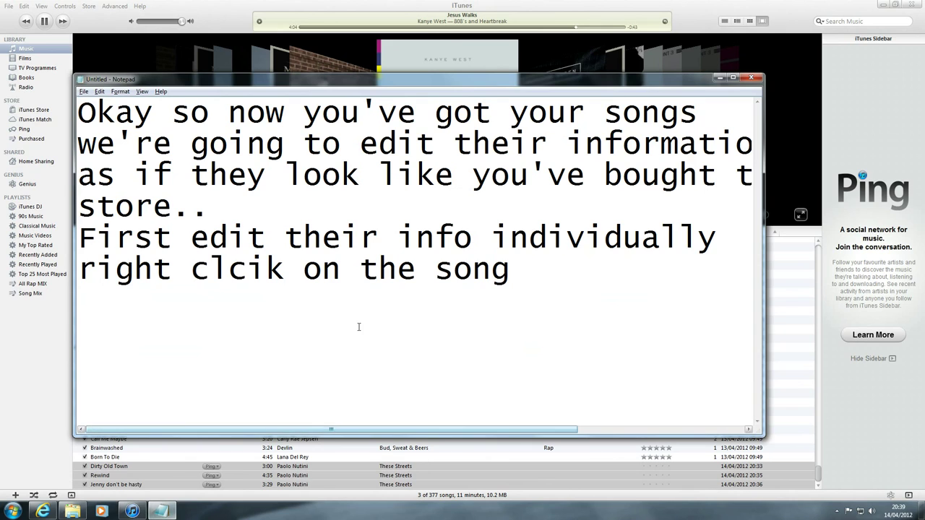
left_click_drag(554, 285, 3, 4)
type("M")
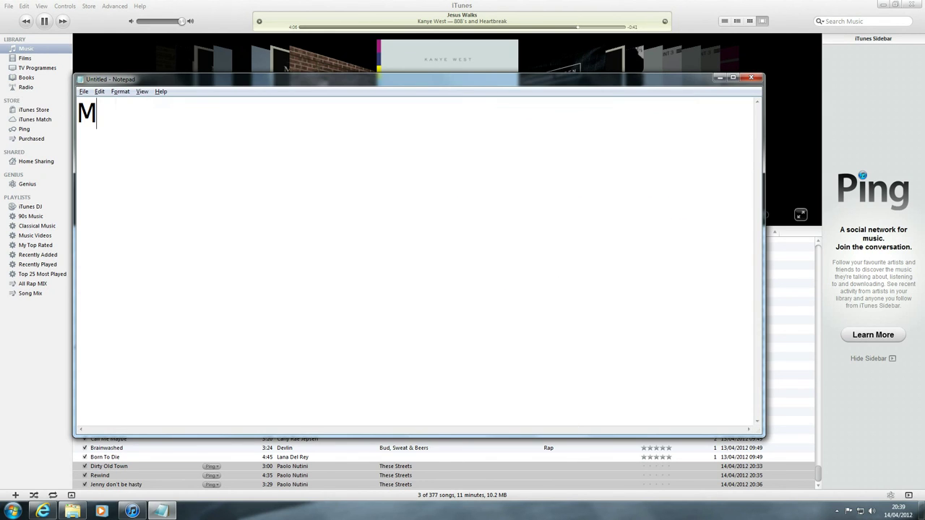
type("ake sure you")
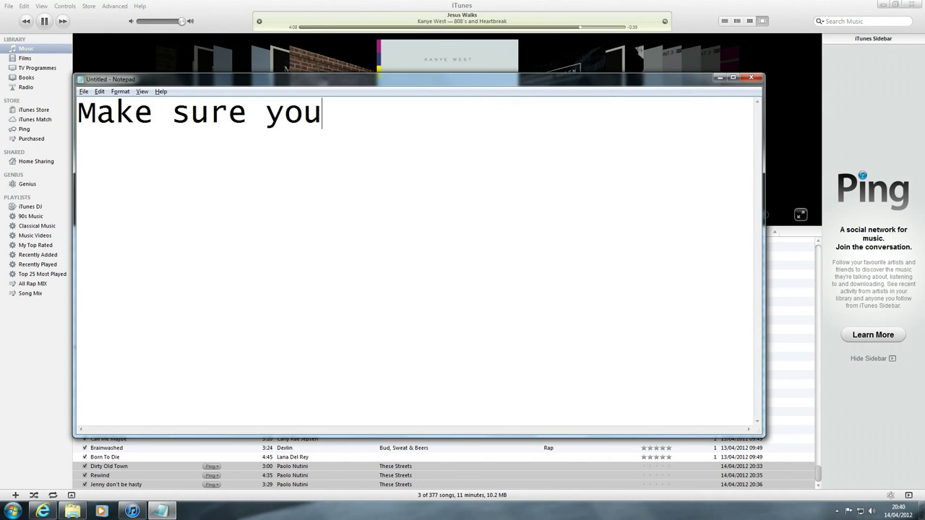
type(" sort them like soo..")
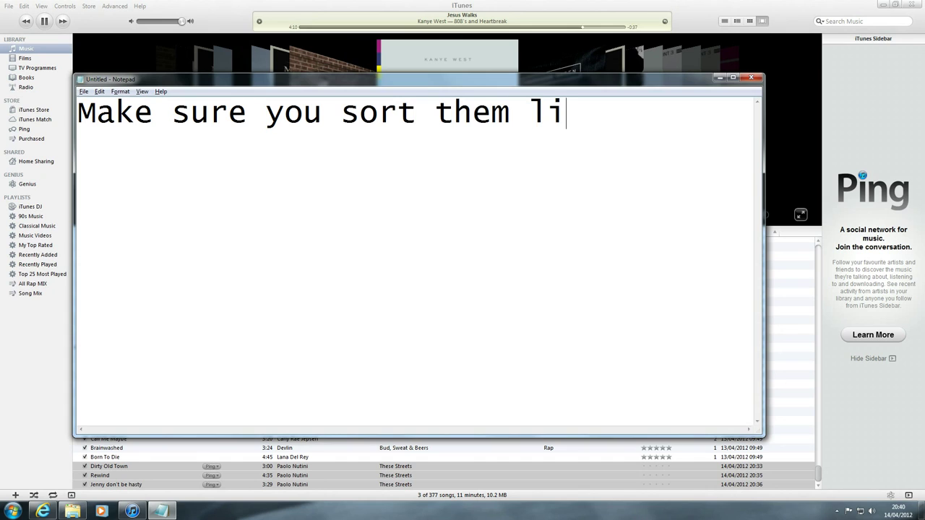
key("BackSpace")
key("BackSpace")
key("BackSpace")
type("..")
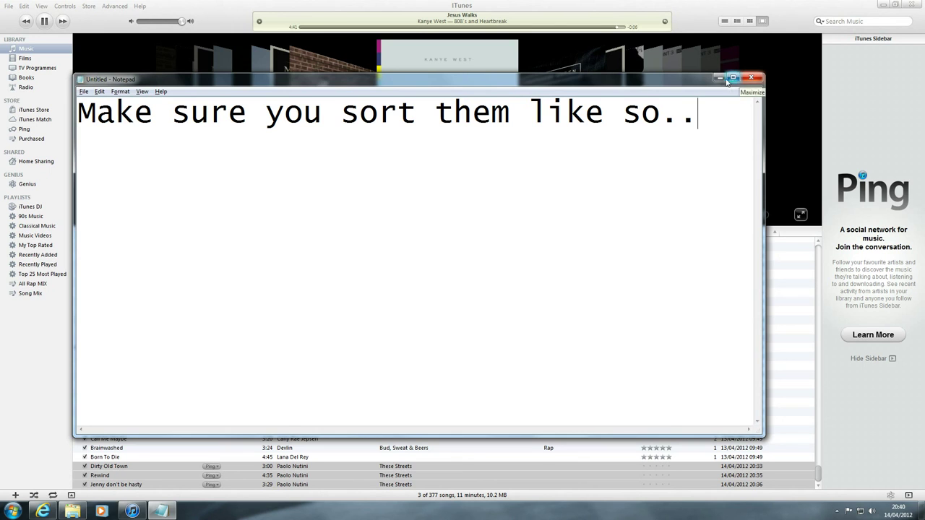
left_click(750, 78)
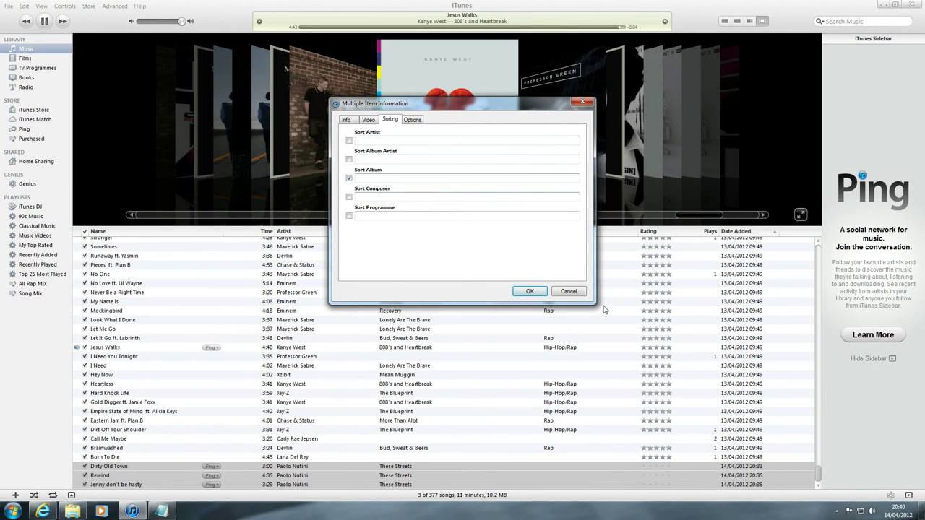
Set the songs' Sort Album to "These Streets"
left_click(371, 177)
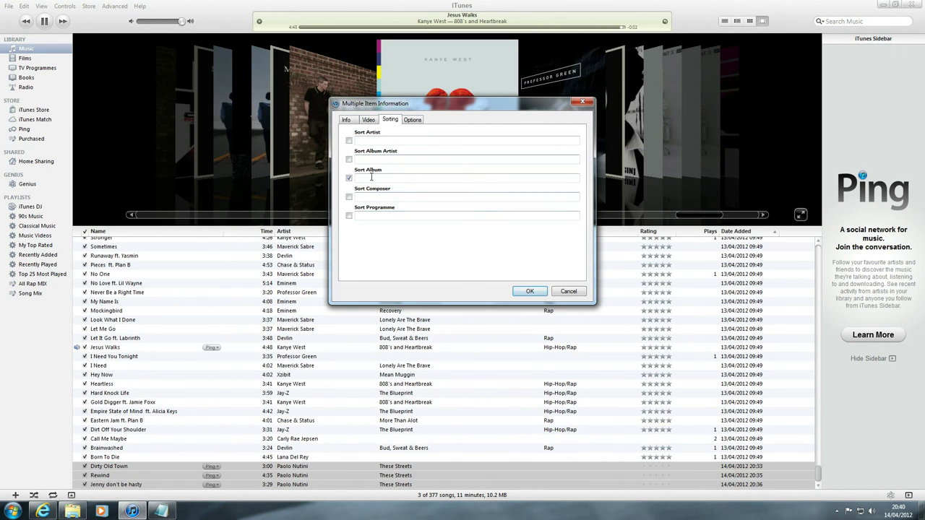
type("These Streets")
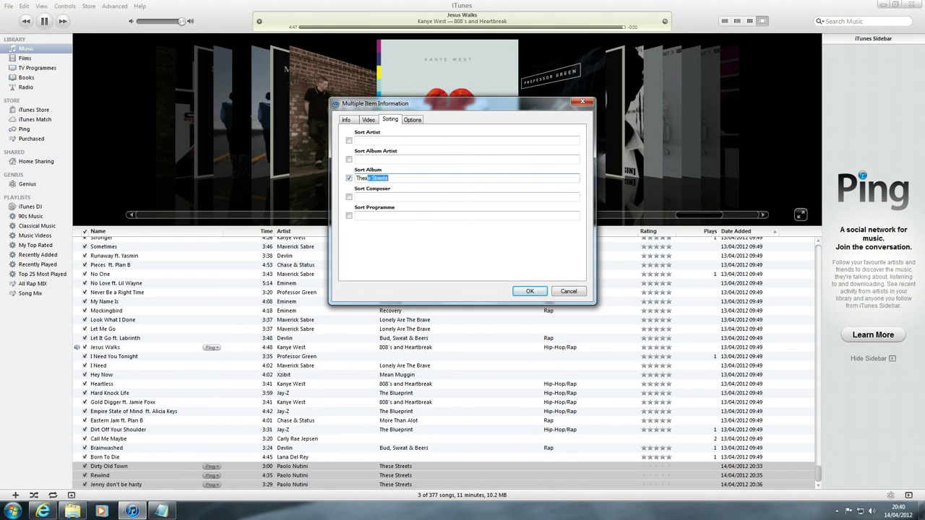
left_click(366, 139)
type("P")
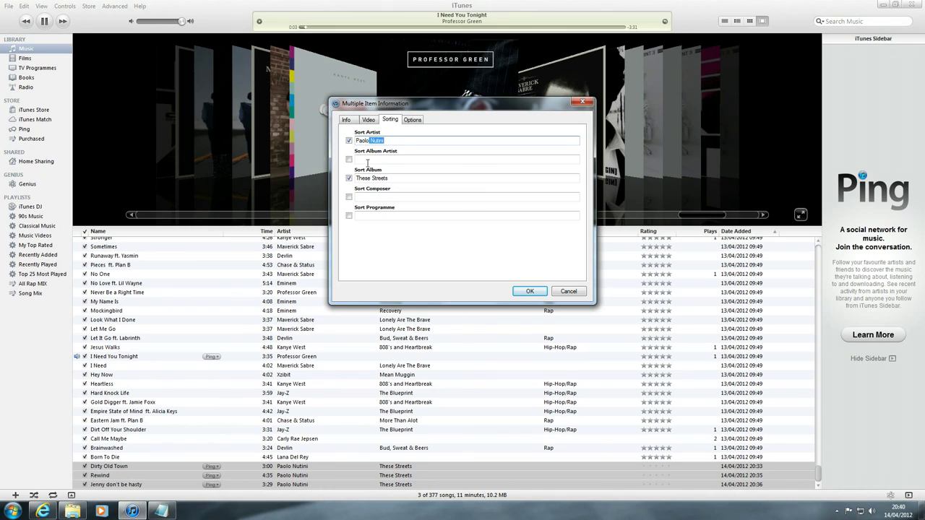
key("BackSpace")
left_click(349, 141)
Enable the Sort Album Artist field and set it to "Paolo Nutini"
left_click(349, 159)
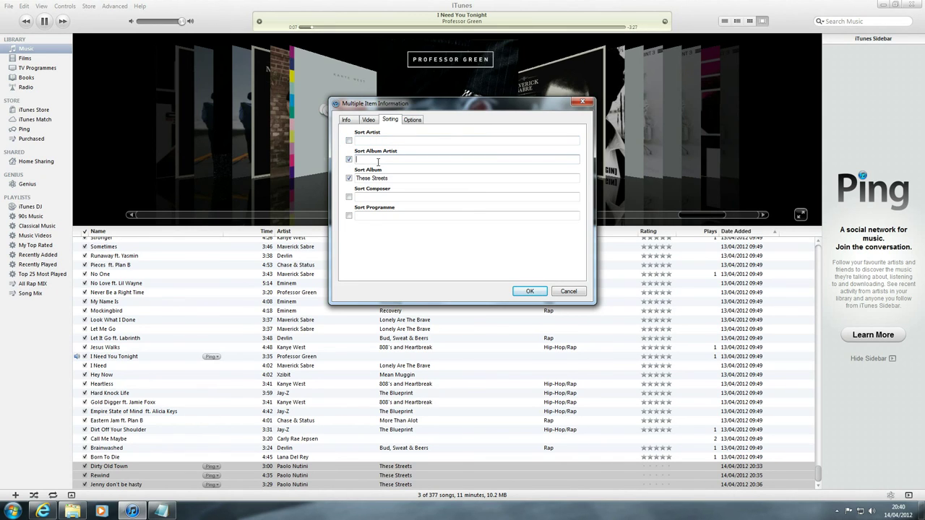
type("Paolo Nutini")
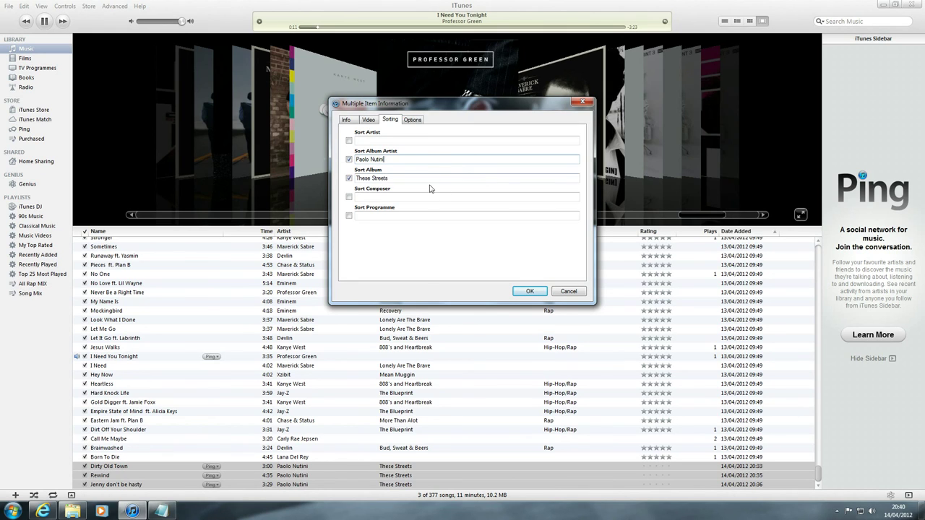
Set both Part of a compilation and Gapless album to Yes for the selected songs
left_click(411, 120)
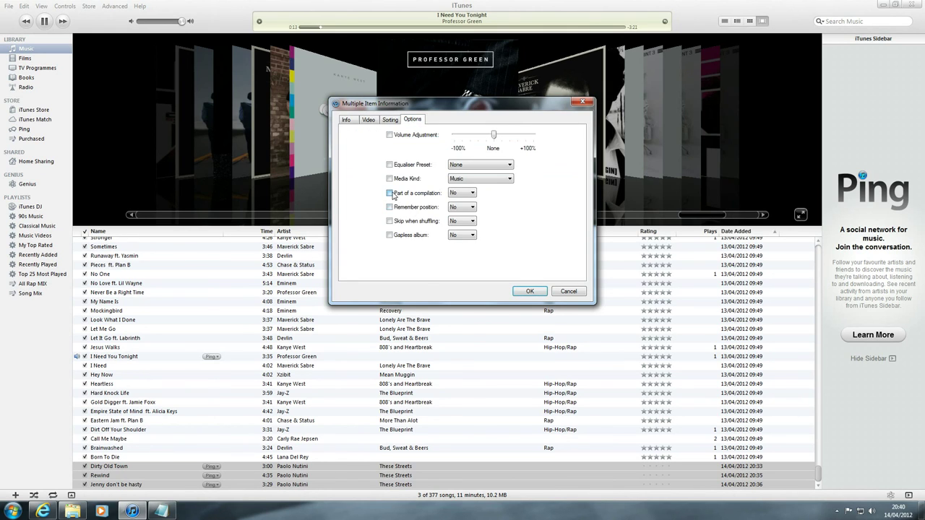
left_click(467, 193)
left_click(453, 211)
left_click(455, 236)
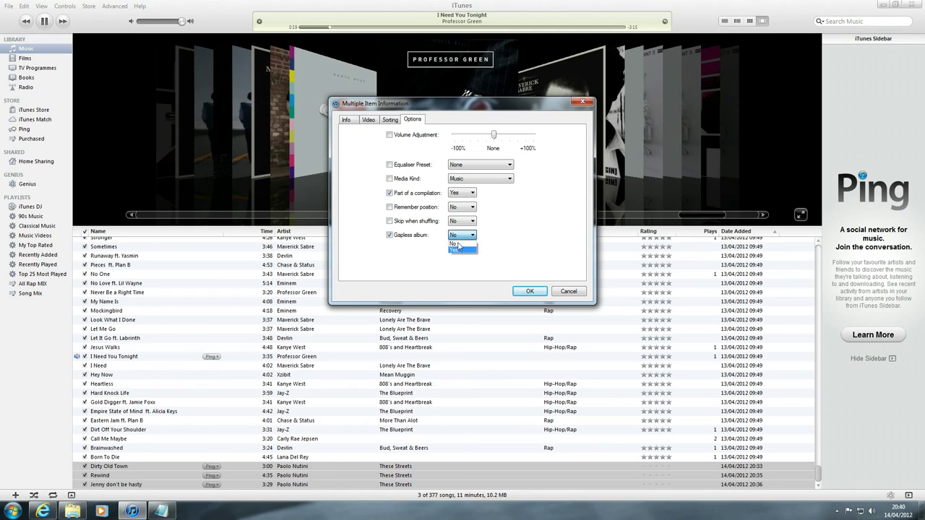
left_click(459, 251)
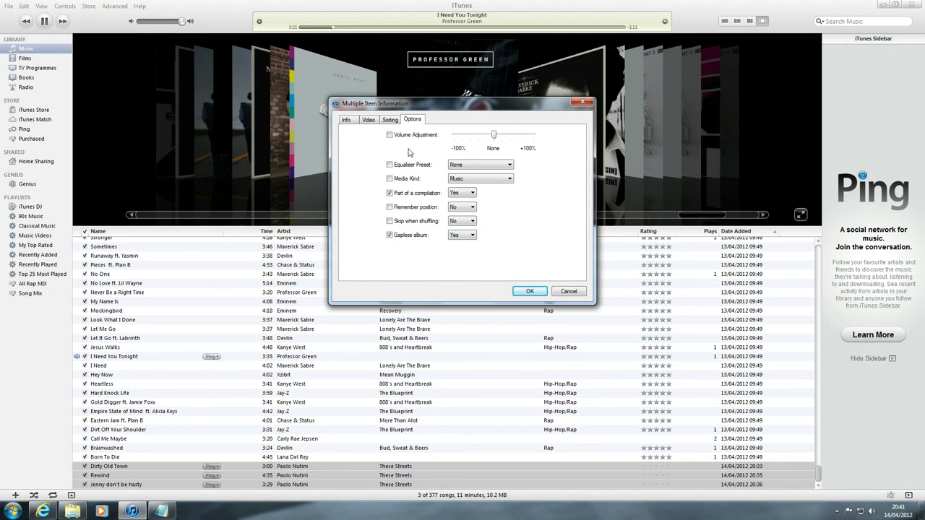
Return to the songs' general information, clear the Artist field and set the Album Artist to "Paolo Nutini"
left_click(387, 121)
left_click(368, 121)
left_click(347, 120)
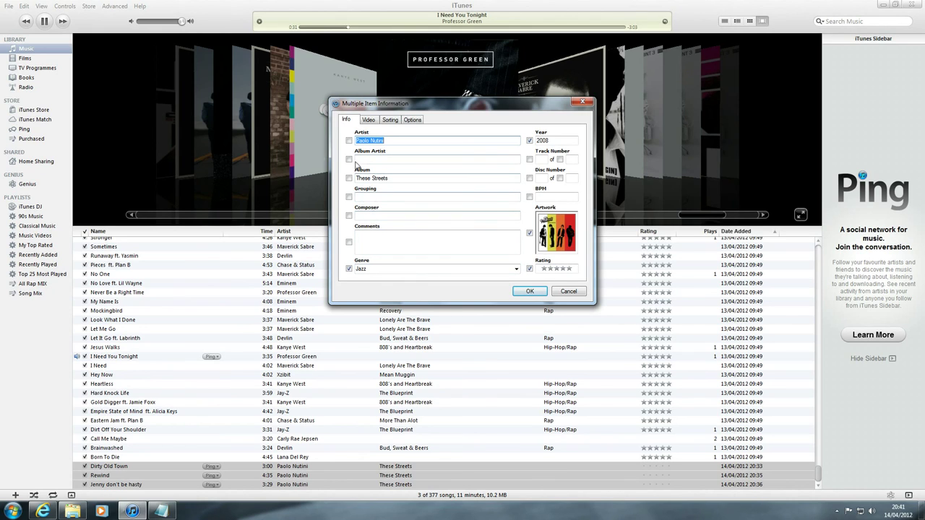
key("Delete")
left_click(382, 159)
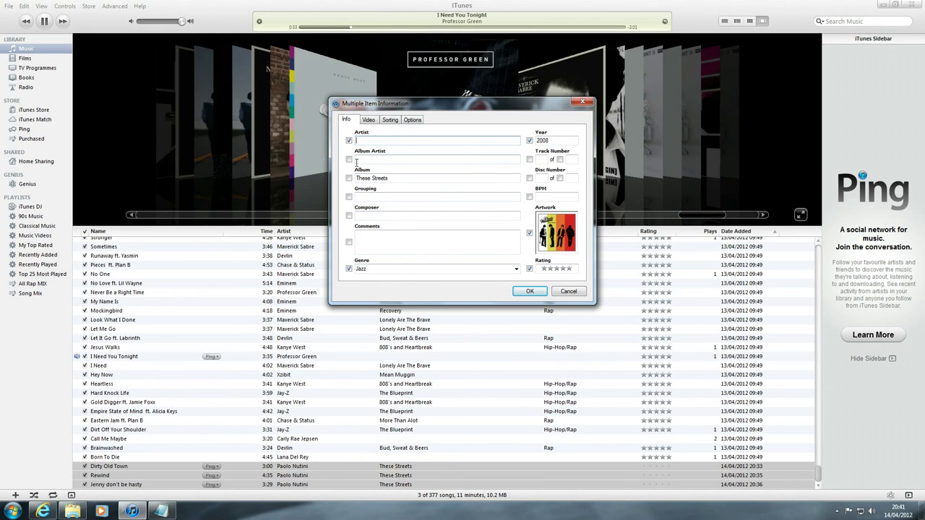
type("Paol")
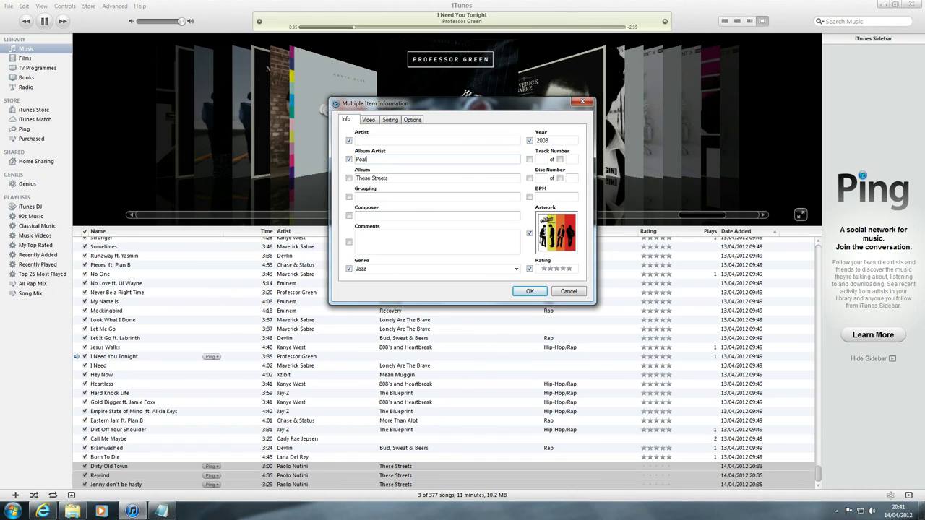
type("aolo Nutini")
left_click(439, 232)
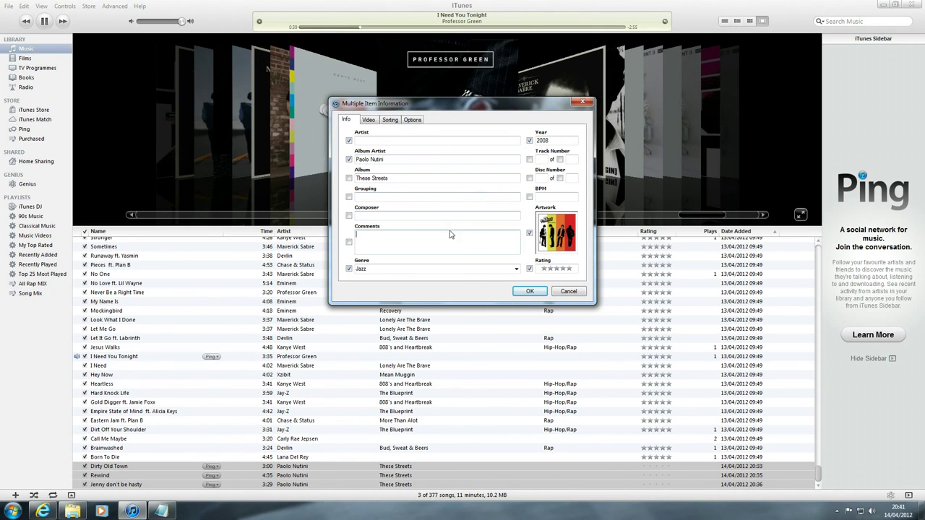
Apply the information changes to the selected Paolo Nutini songs and check the album artwork of each one
left_click(530, 291)
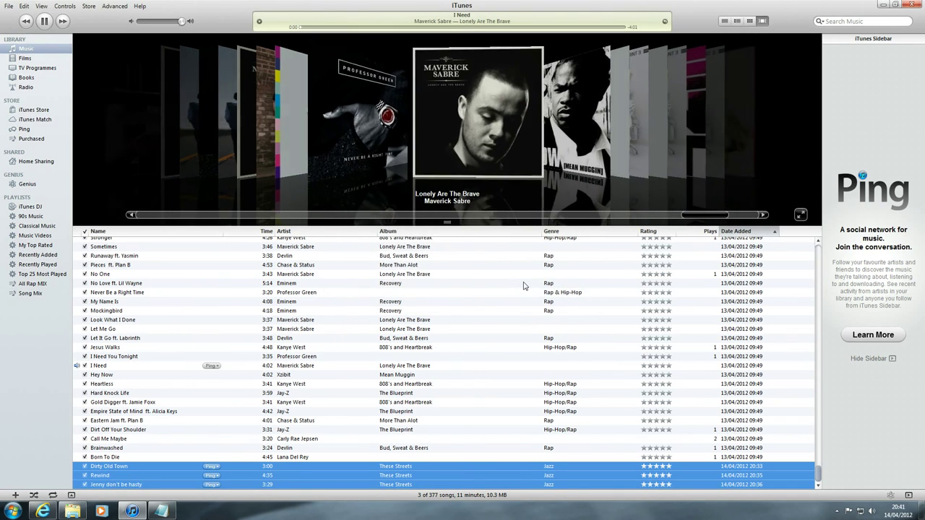
left_click(407, 466)
left_click(407, 475)
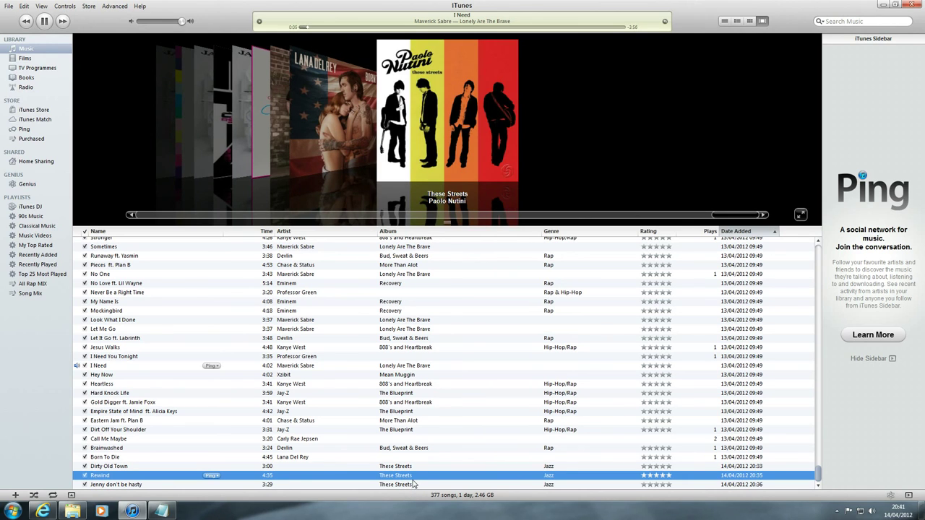
left_click(409, 485)
left_click(405, 466)
left_click(398, 477)
Switch to Notepad and add a note below the existing line: "And another good feature that not many ppl know about"
left_click(162, 511)
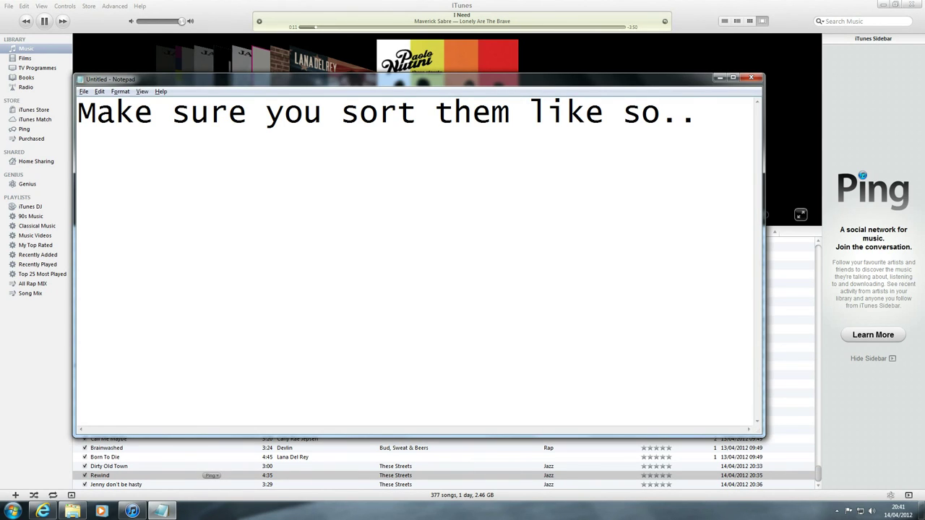
key("Return")
key("Return")
type("And ano")
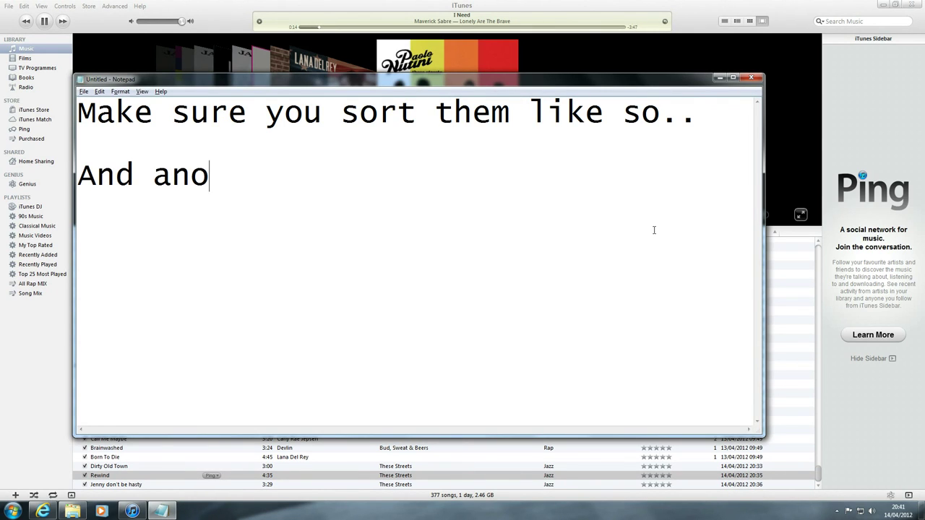
type("ther goo")
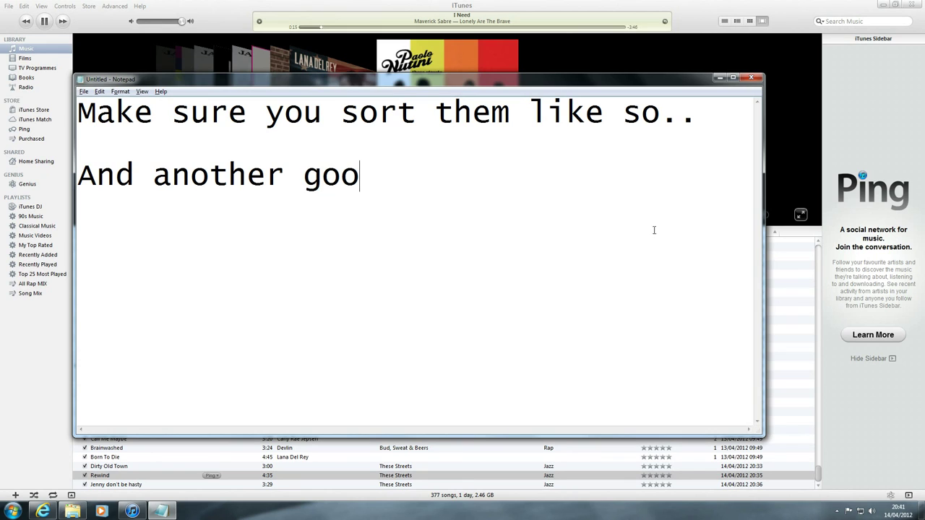
type("d feature")
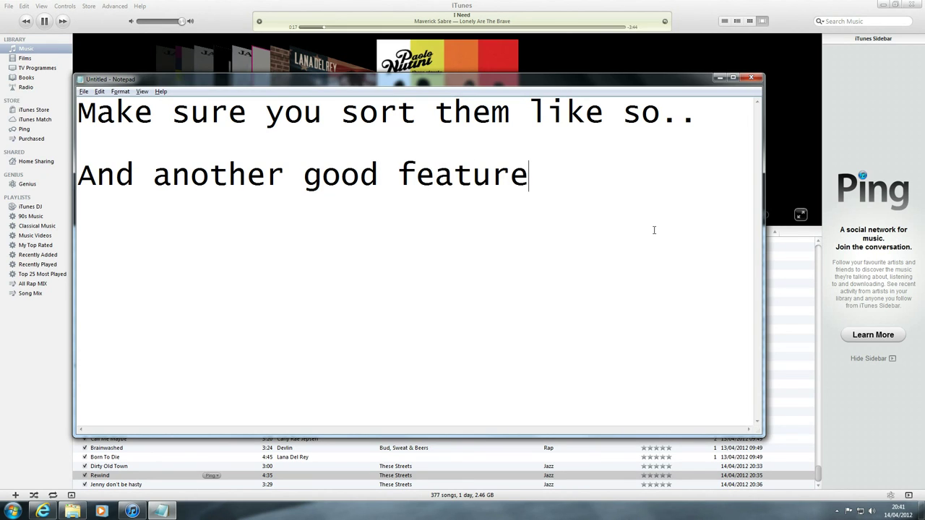
type("that ")
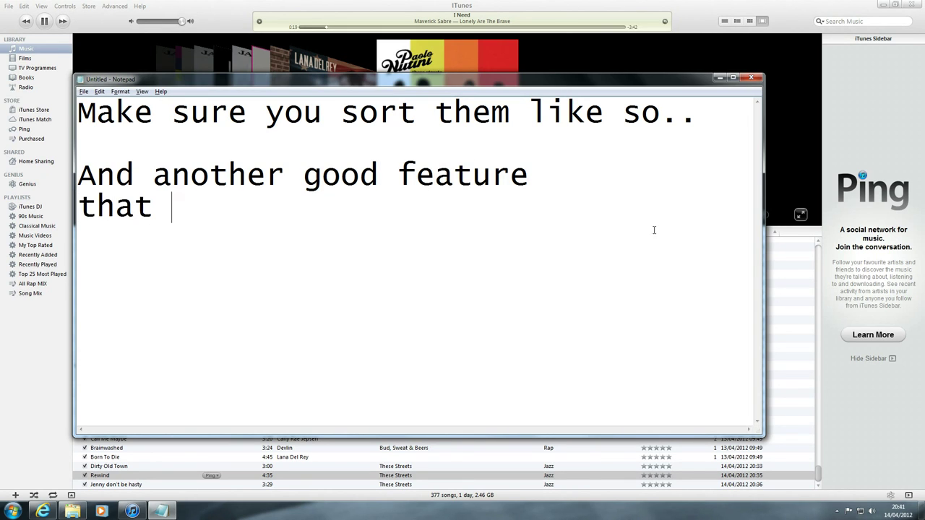
type("not many p")
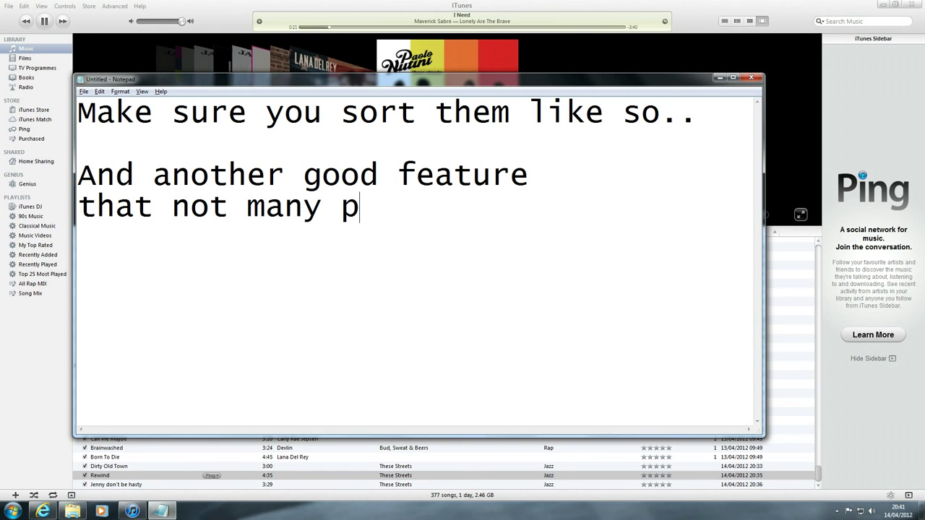
type("pl know about")
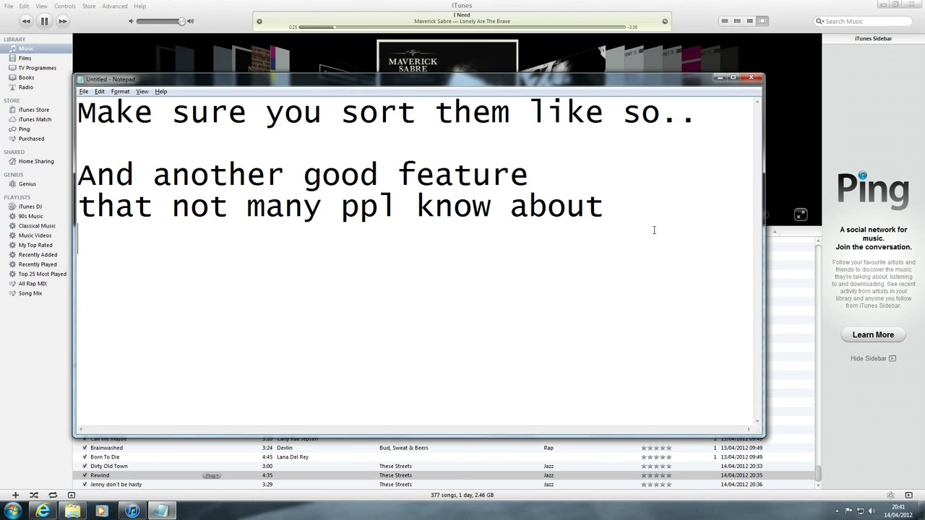
Add the line "you can add lyrics to your favourite" to the note
type("you can a")
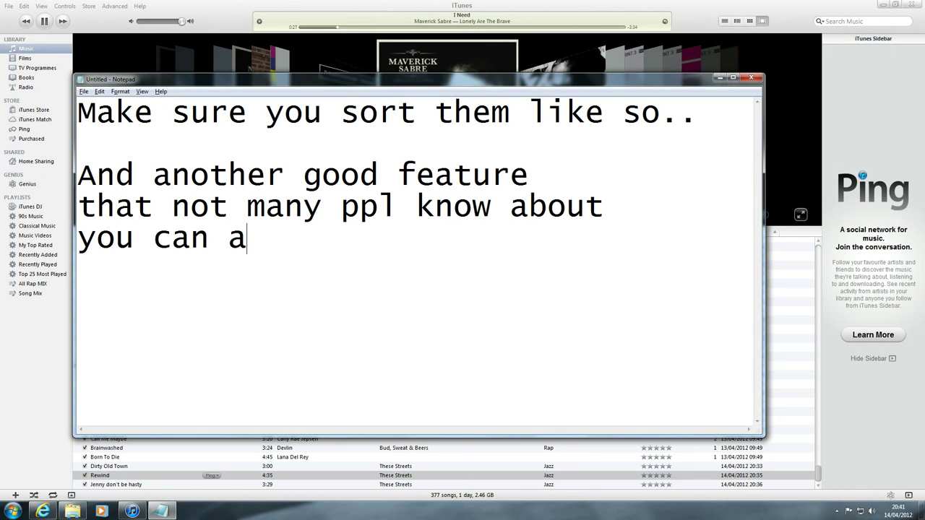
type("dd lyrics to ")
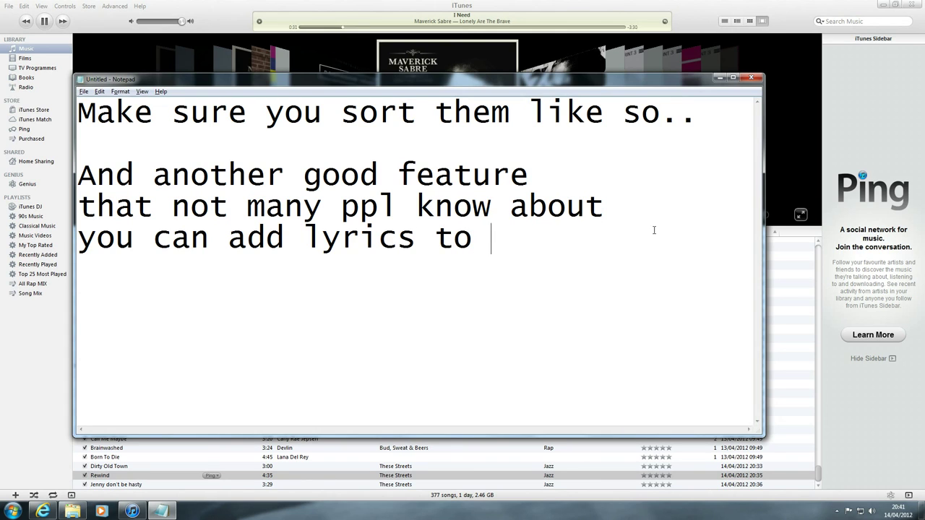
type("your favourit")
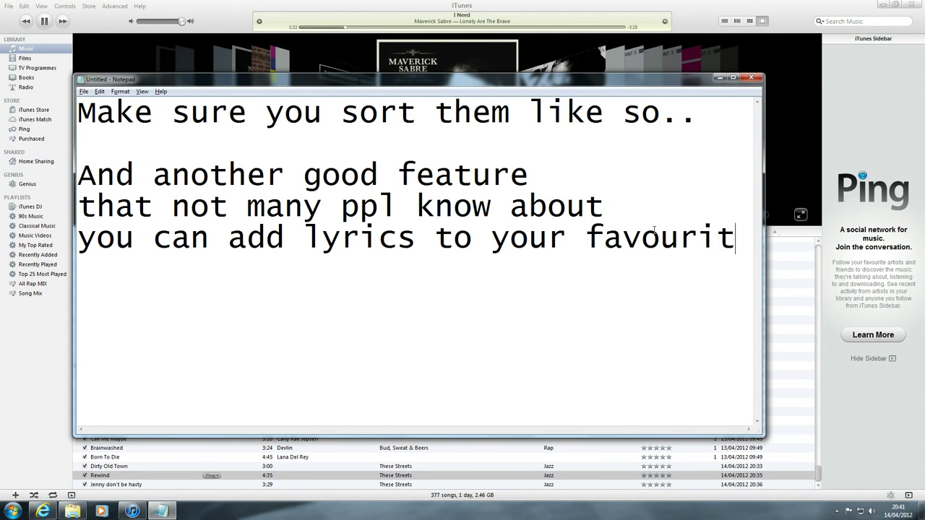
type("e songs")
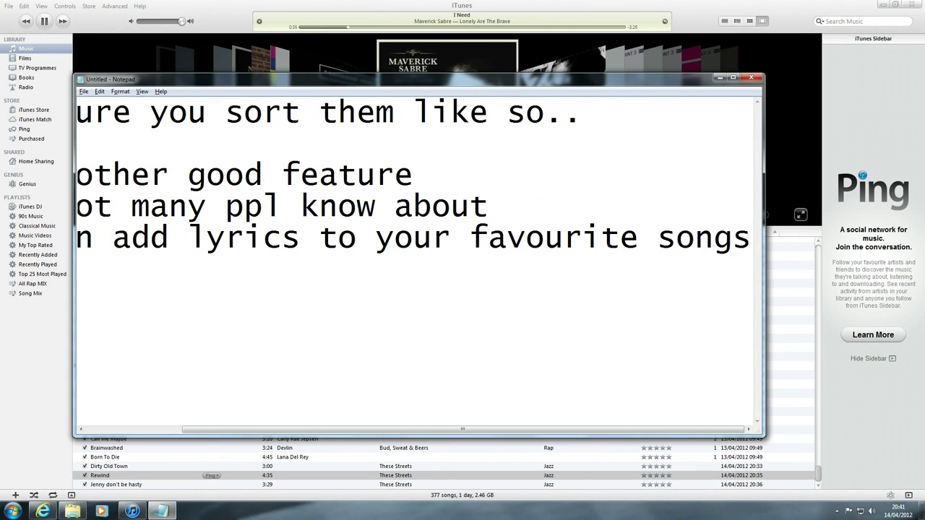
key("BackSpace")
key("BackSpace")
key("BackSpace")
key("BackSpace")
key("BackSpace")
Finish the note with a new line reading "and they'll display on your ipod"
key("Return")
type("and ")
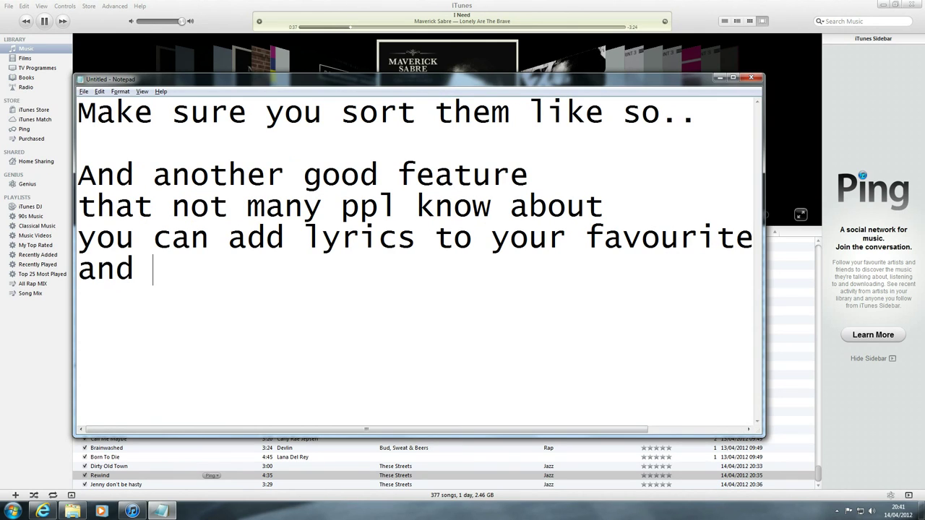
type("they;")
key("BackSpace")
type("'ll disp")
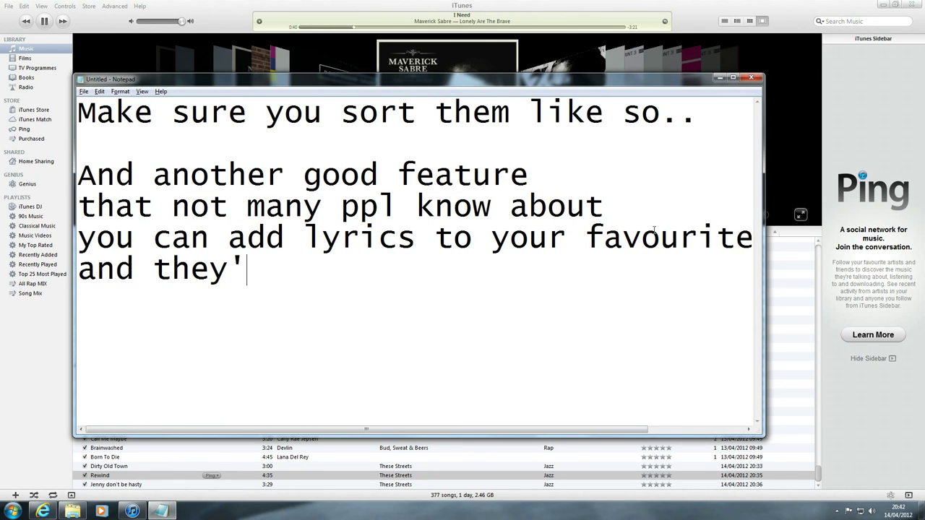
type("lay")
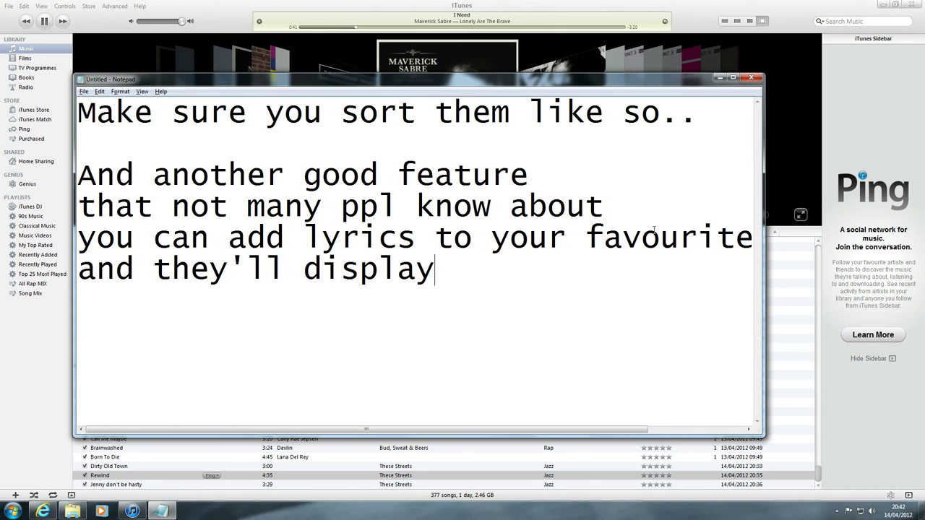
type(" on your ipod")
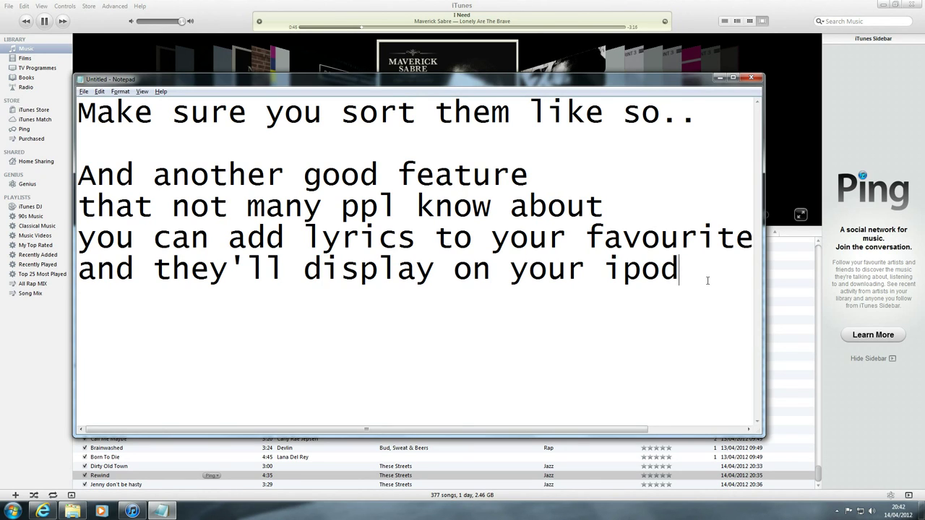
left_click_drag(708, 280, 27, 79)
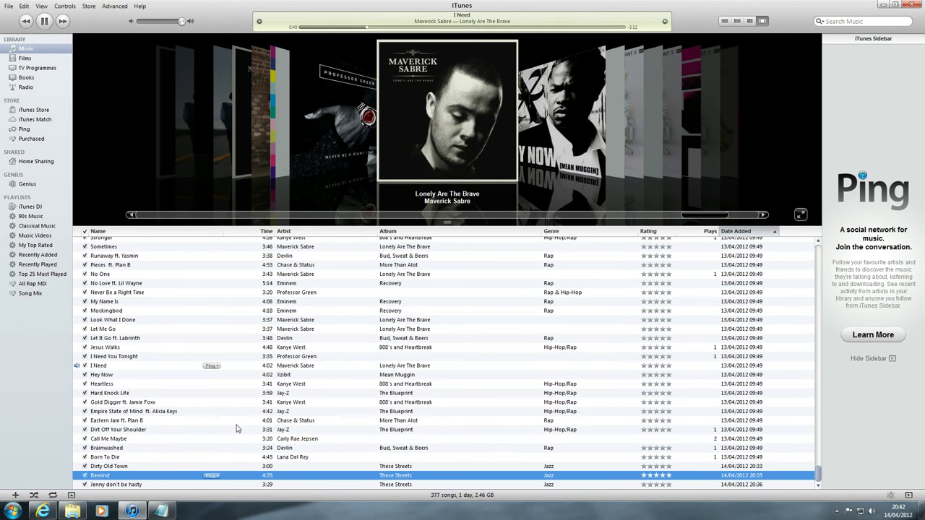
Switch to Internet Explorer, return to the Google image results and search for "paolo nutini rewind lyrics"
left_click(131, 512)
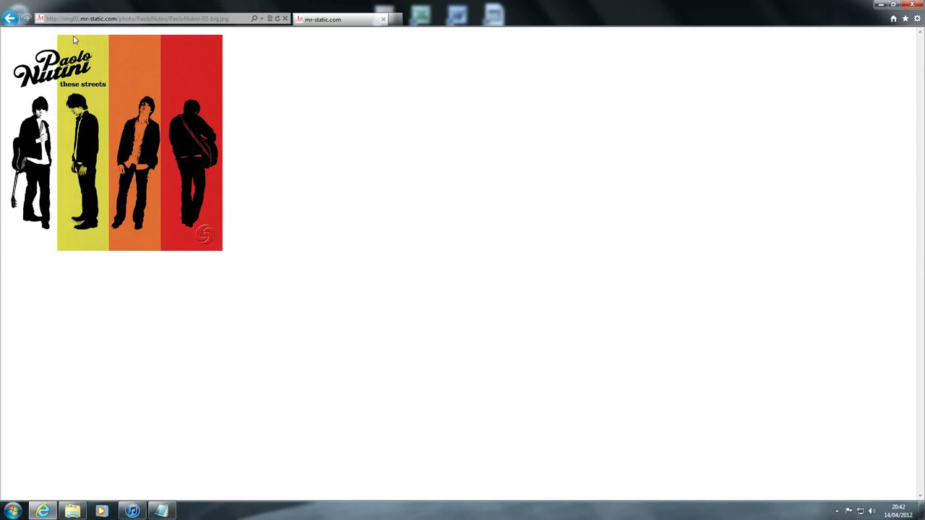
left_click(8, 19)
left_click(7, 19)
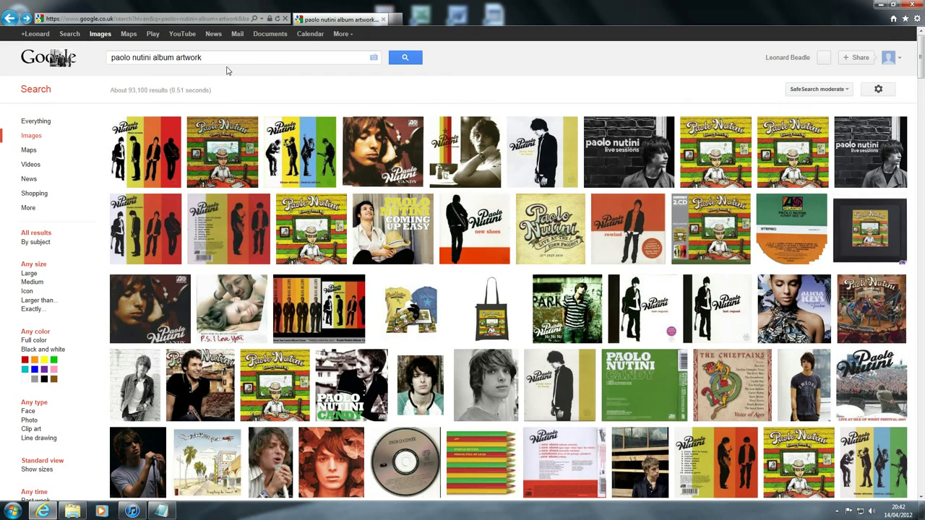
left_click_drag(208, 59, 145, 63)
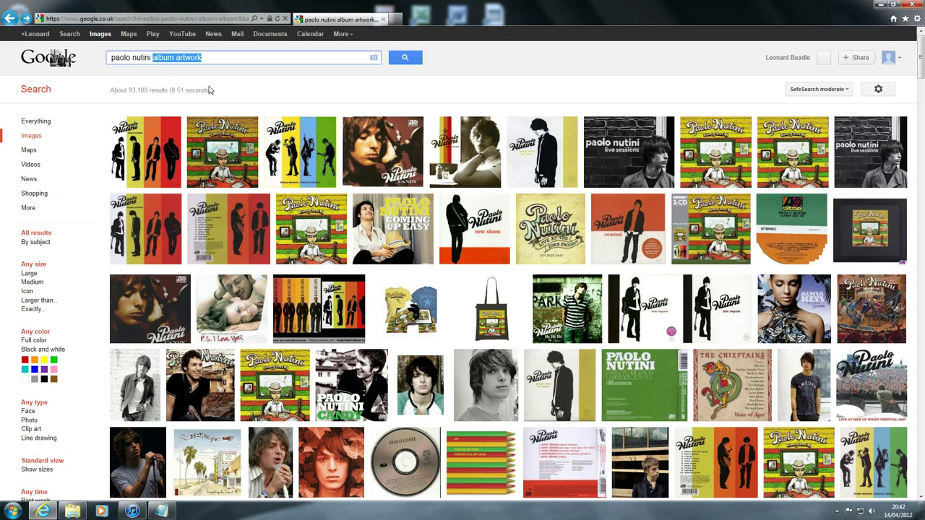
type("rewind lyrics")
key("Return")
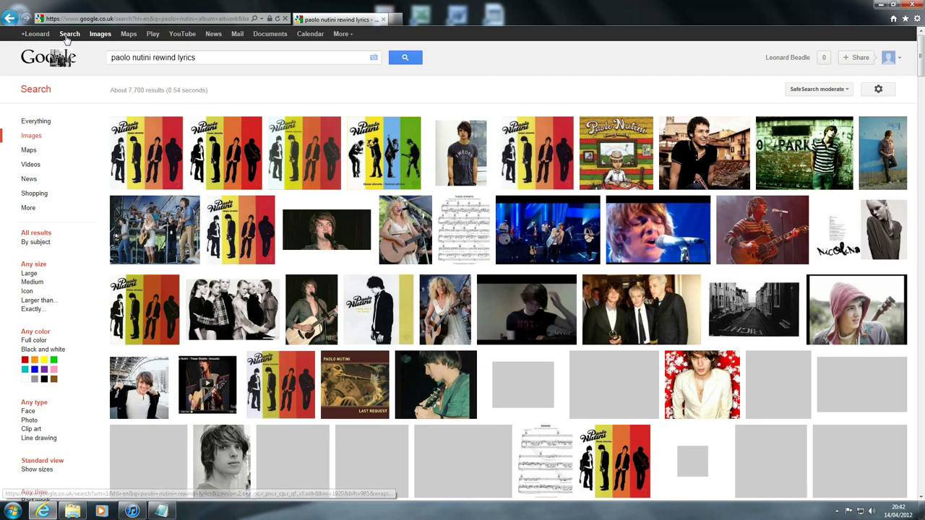
Change to the web results, open the lyricsmania.com page for Rewind and copy the full song lyrics
left_click(69, 34)
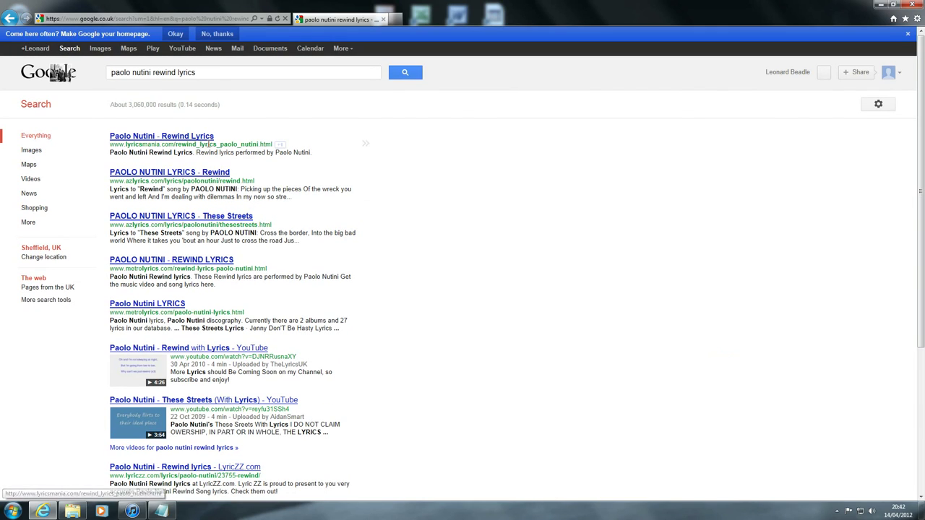
left_click(181, 137)
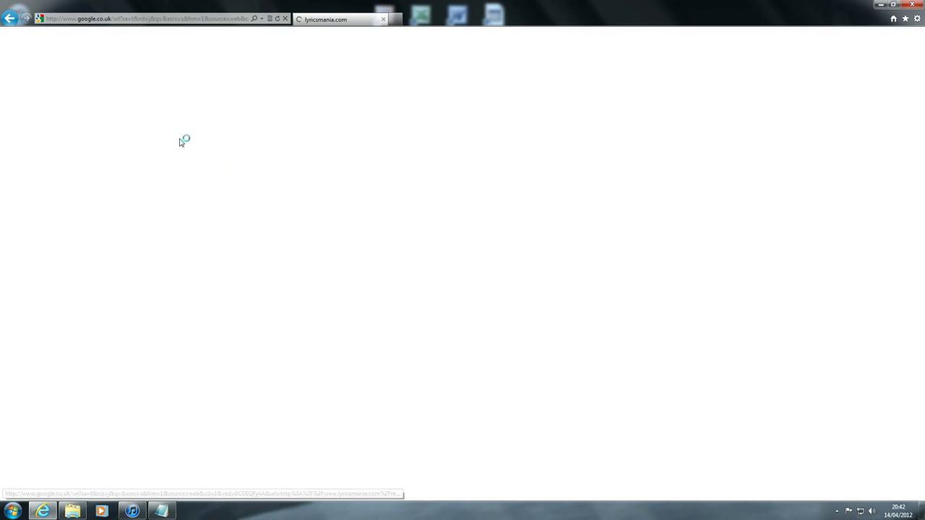
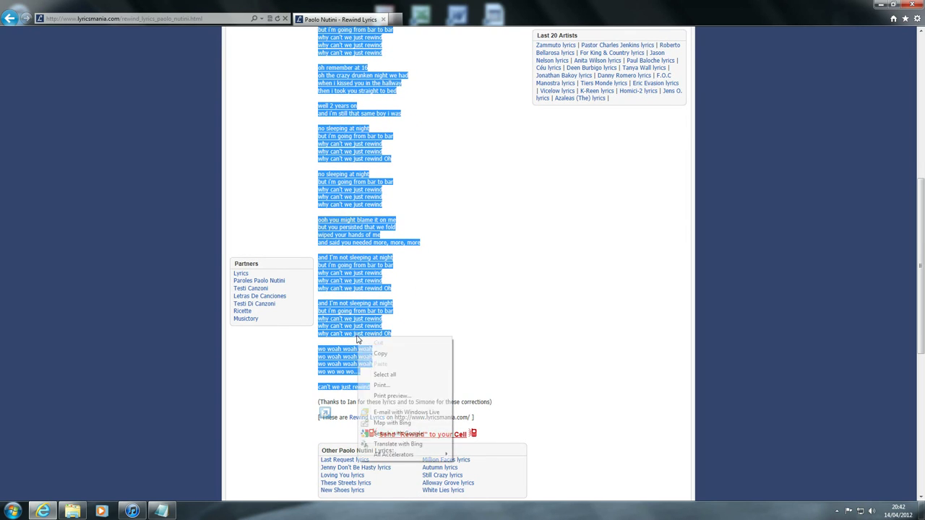
left_click(375, 357)
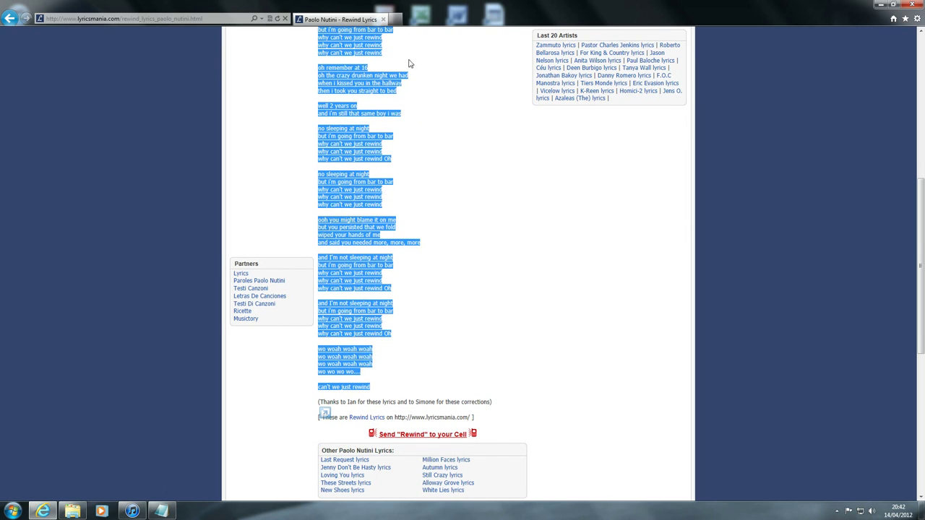
Switch to iTunes, paste the copied lyrics into the Rewind song's lyrics, check them from the first line and save
left_click(132, 511)
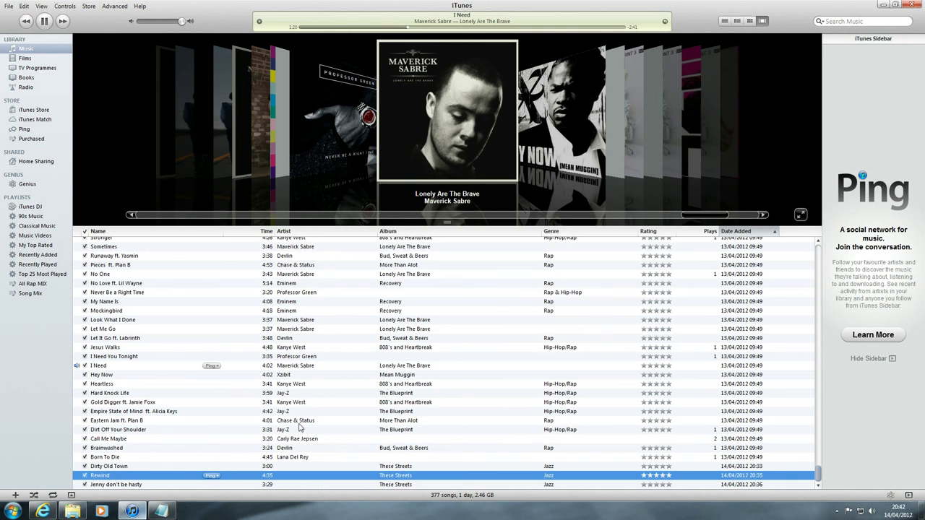
right_click(273, 477)
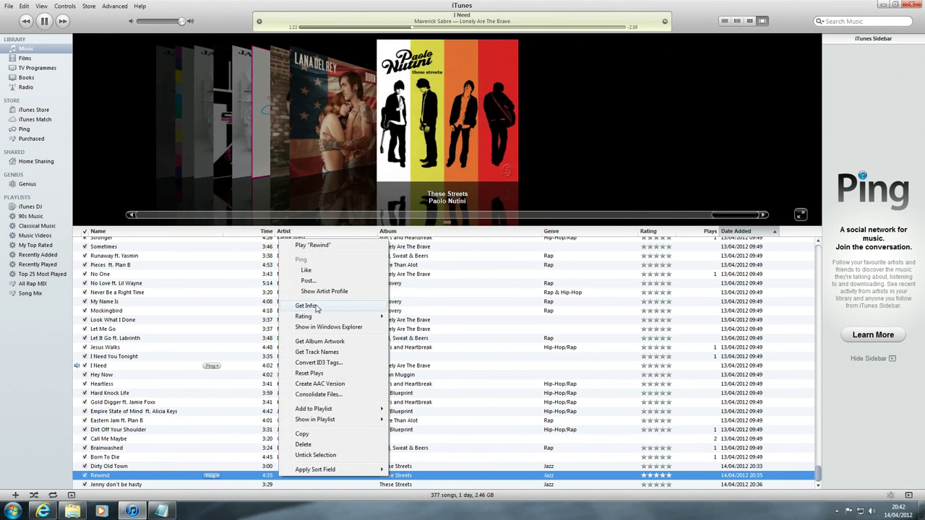
left_click(307, 307)
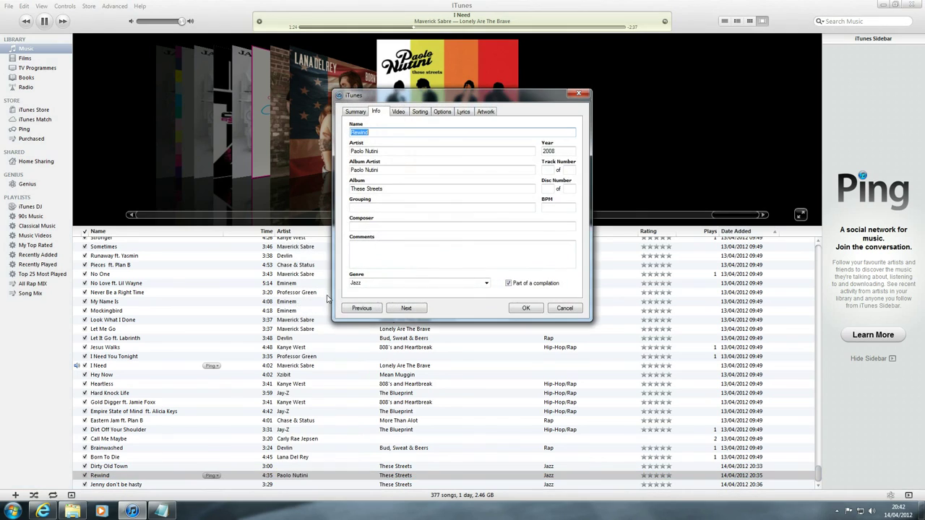
left_click(464, 112)
right_click(387, 165)
left_click(408, 193)
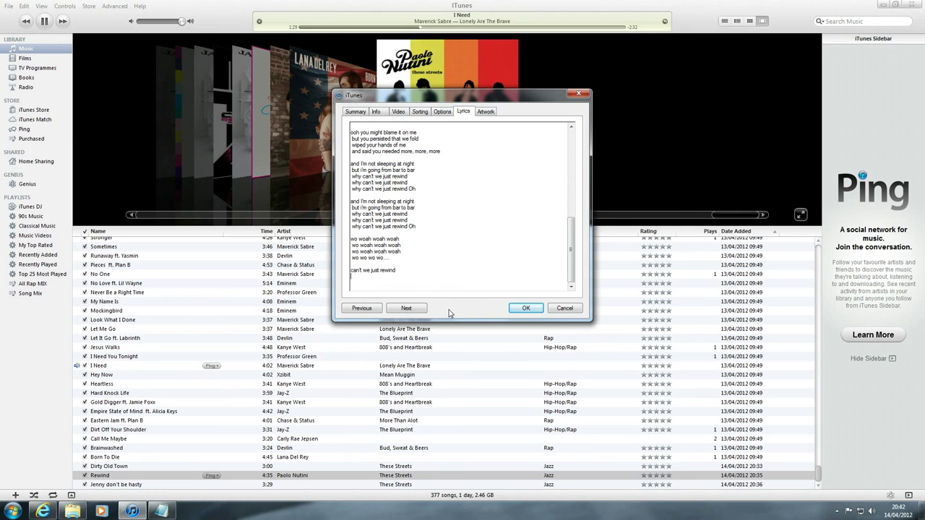
key("ctrl+a")
scroll(450, 270, "up", 5)
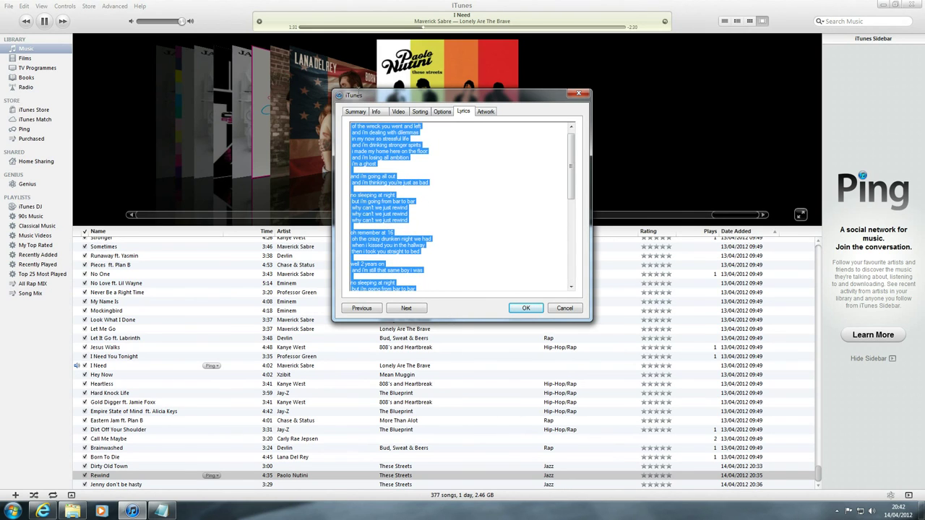
left_click(446, 181)
left_click_drag(571, 181, 571, 157)
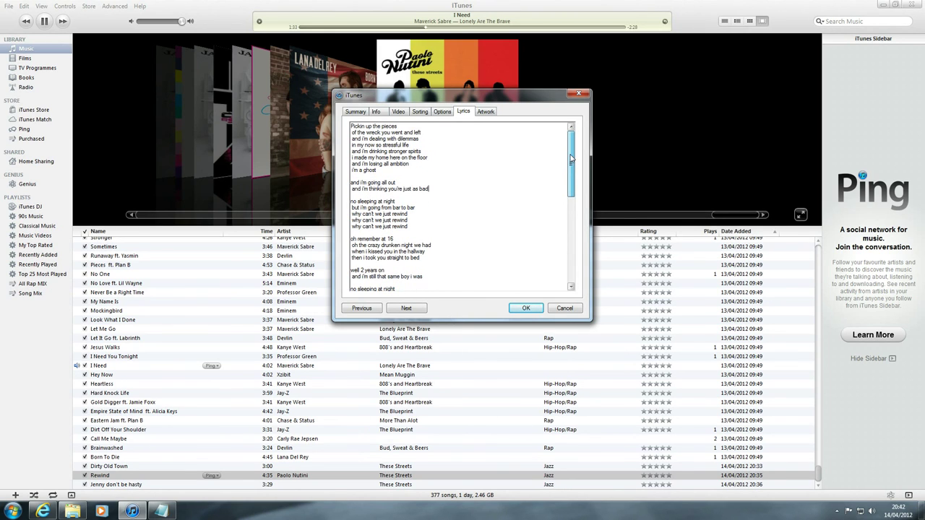
left_click(526, 309)
Look through the options, sorting and video details of the song Rewind and close its information
left_click(441, 111)
left_click(416, 112)
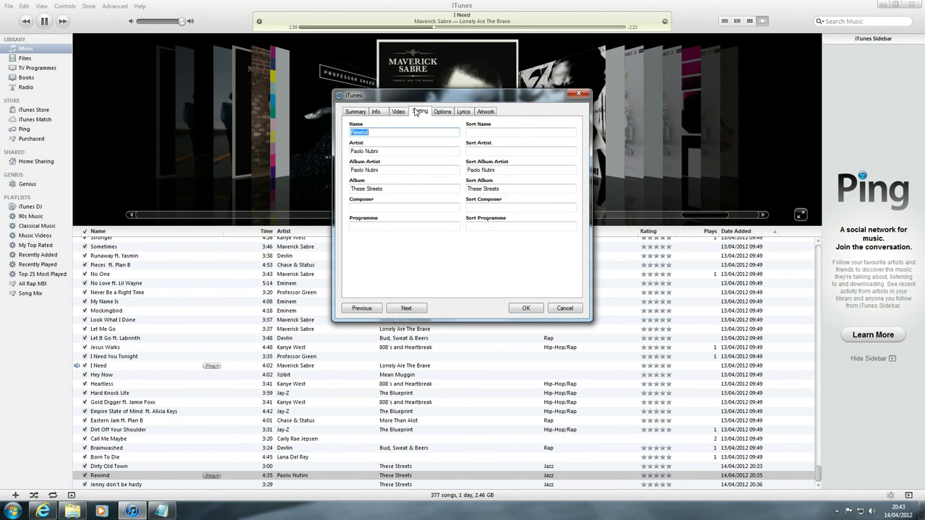
left_click(398, 112)
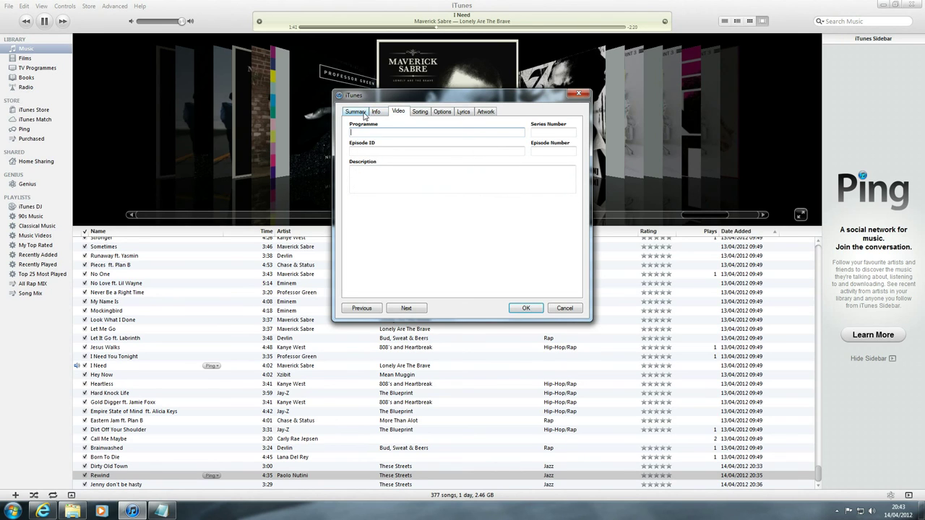
left_click(526, 308)
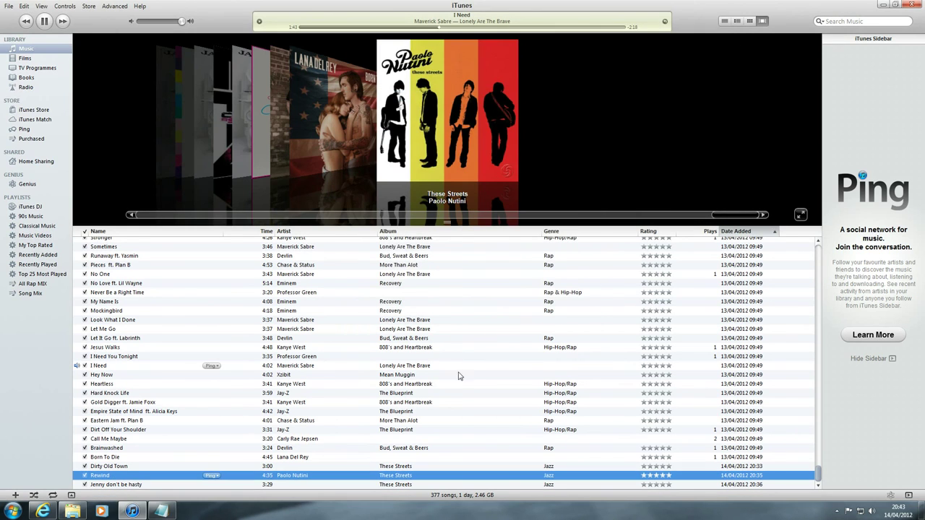
left_click(477, 469)
left_click(464, 485)
left_click(453, 477)
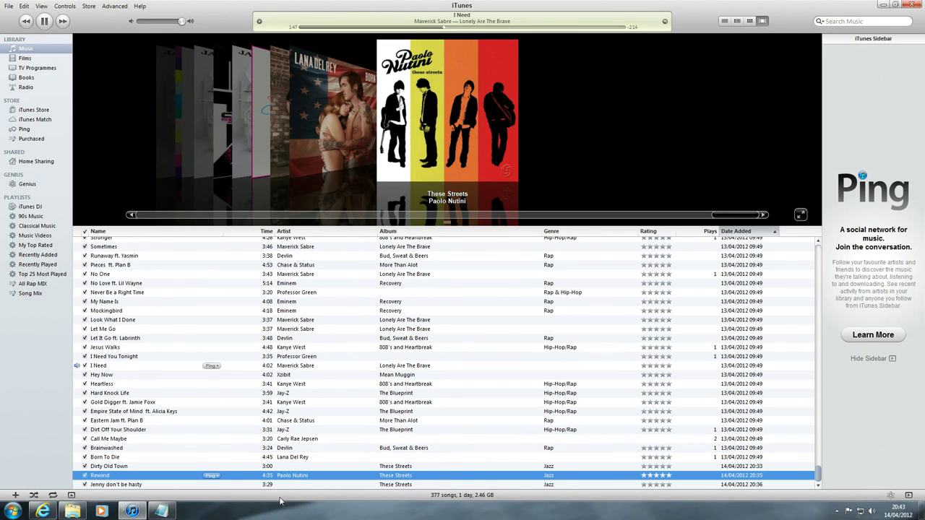
Switch to Notepad and write "And so next time you're syncing your ipod" in the empty note
left_click(160, 511)
type("A")
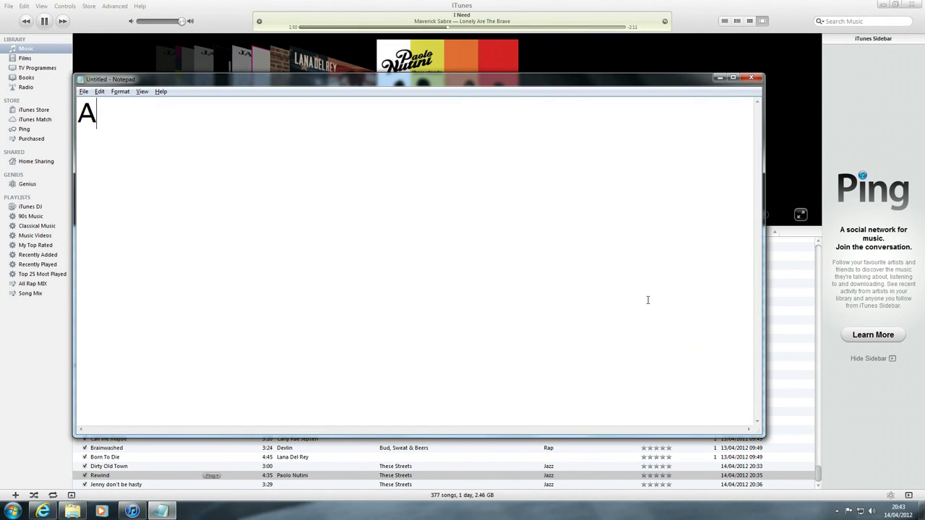
type("nd so next ")
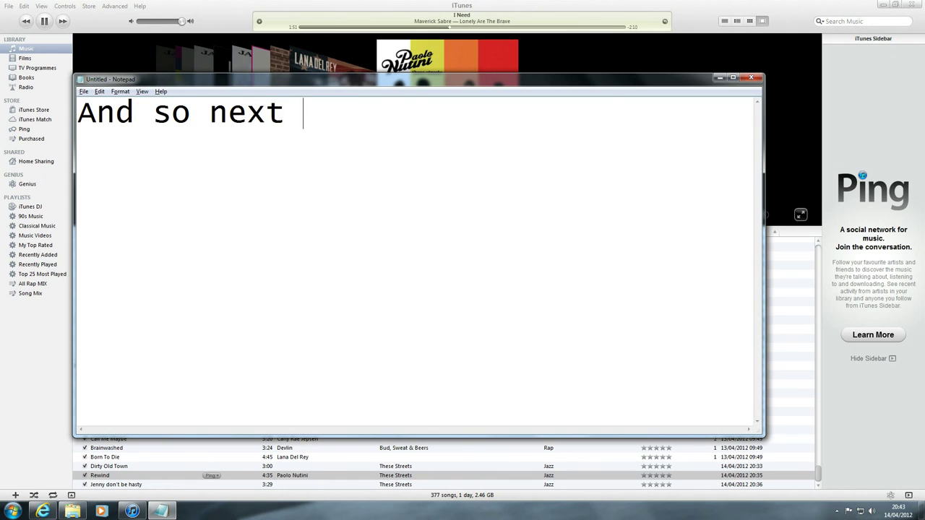
type("time you're syc")
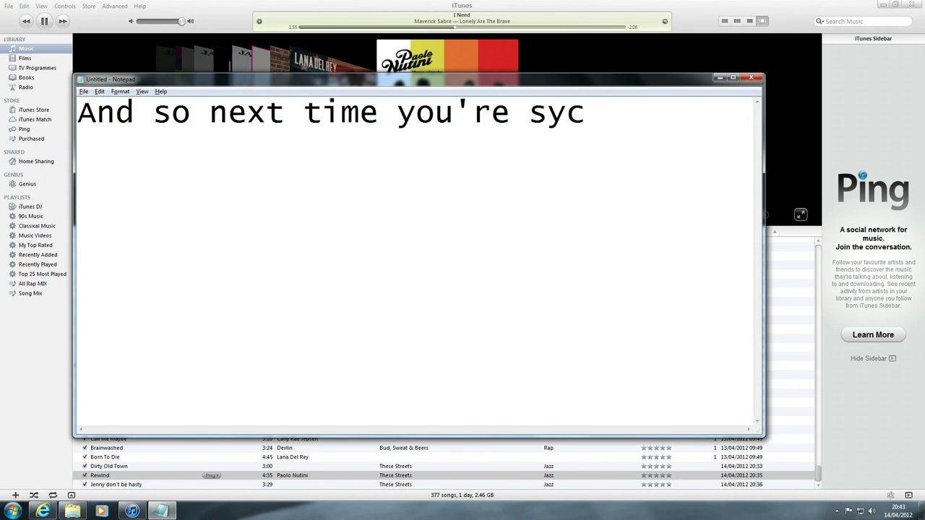
key("BackSpace")
type("ncin")
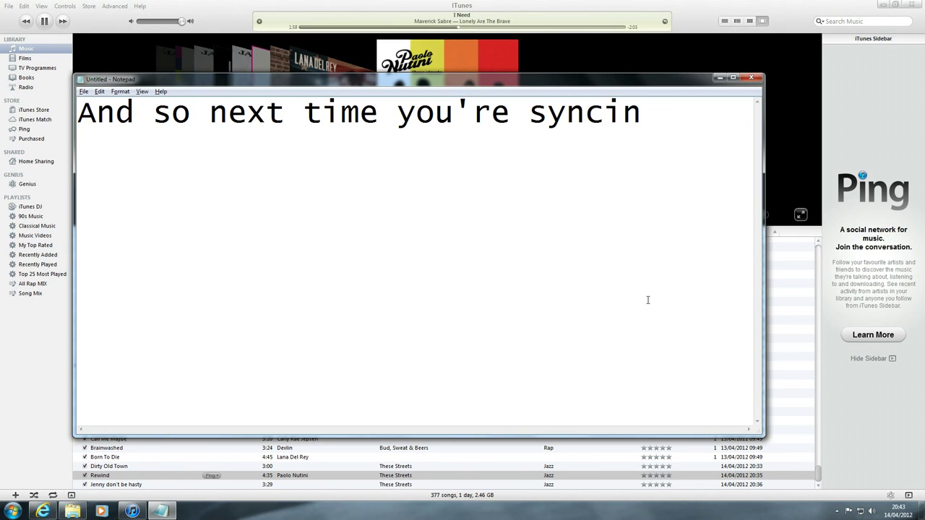
type("g your ")
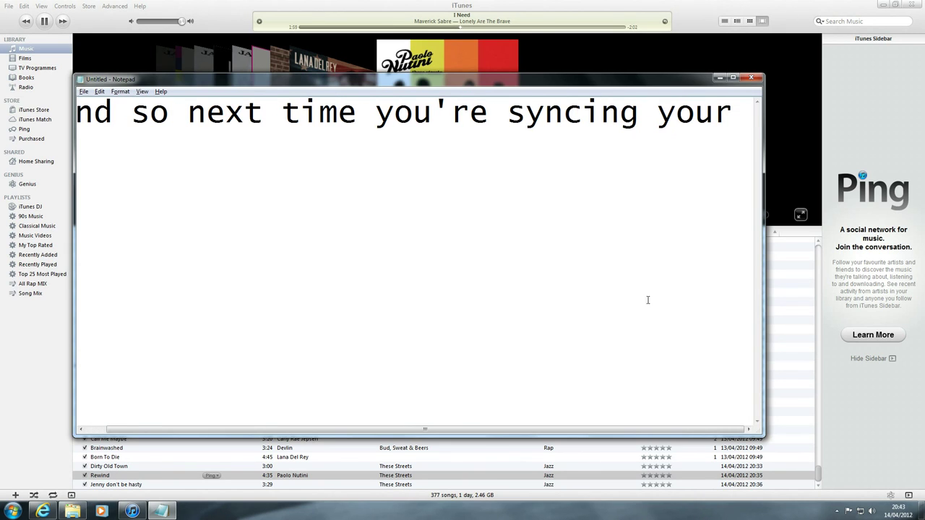
type("ipod")
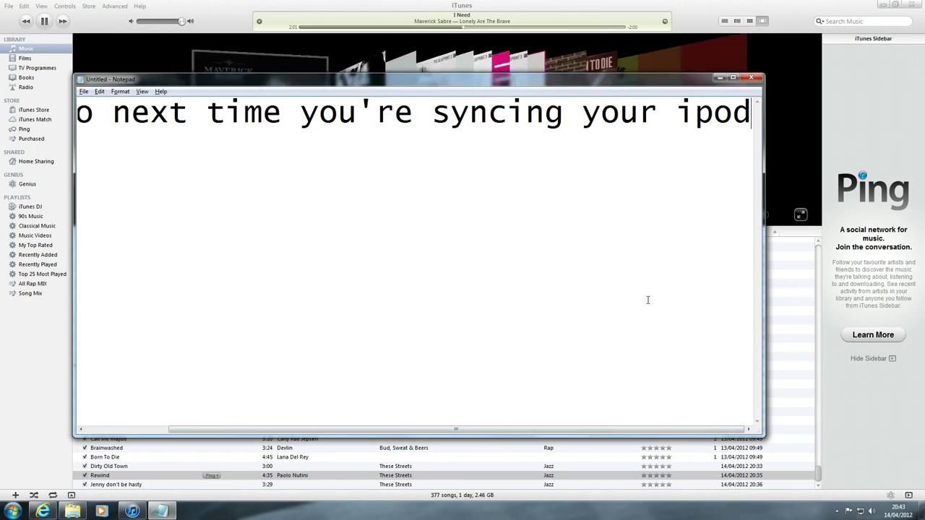
Add the lines "click onn your song on your ipod and it should show the" and "words :)" below the first line
key("Return")
type("click onn y")
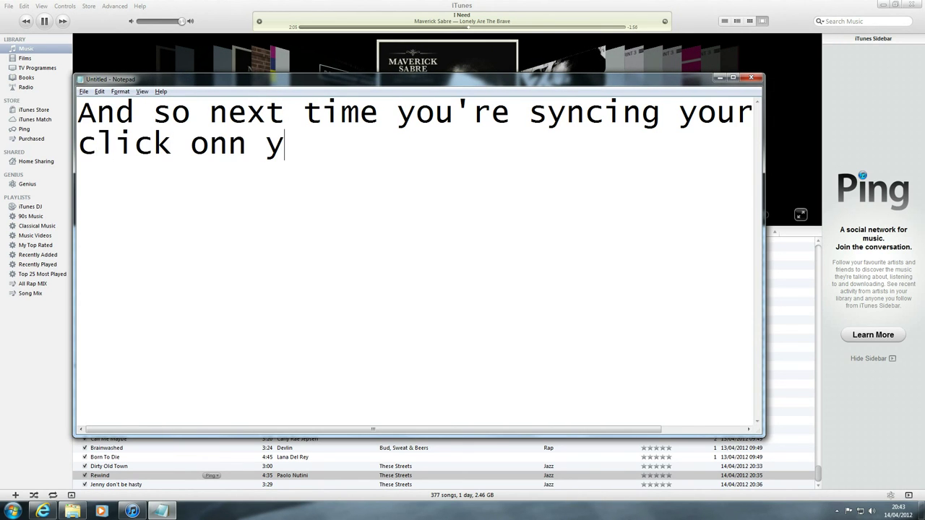
type("our song")
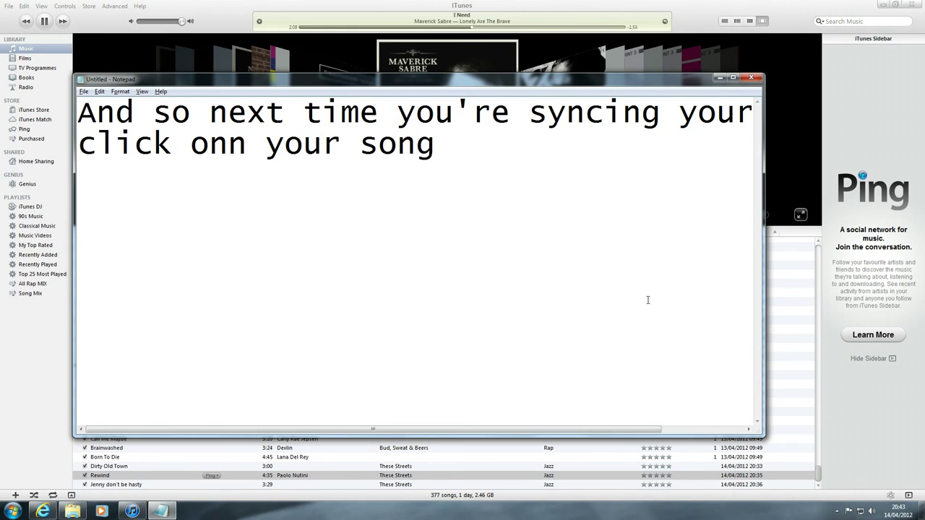
type(" on your")
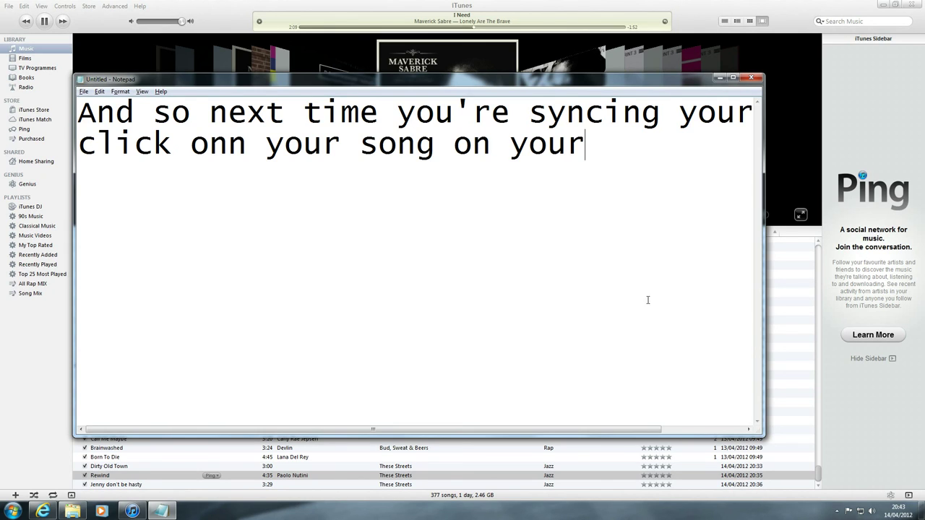
type(" ipod ")
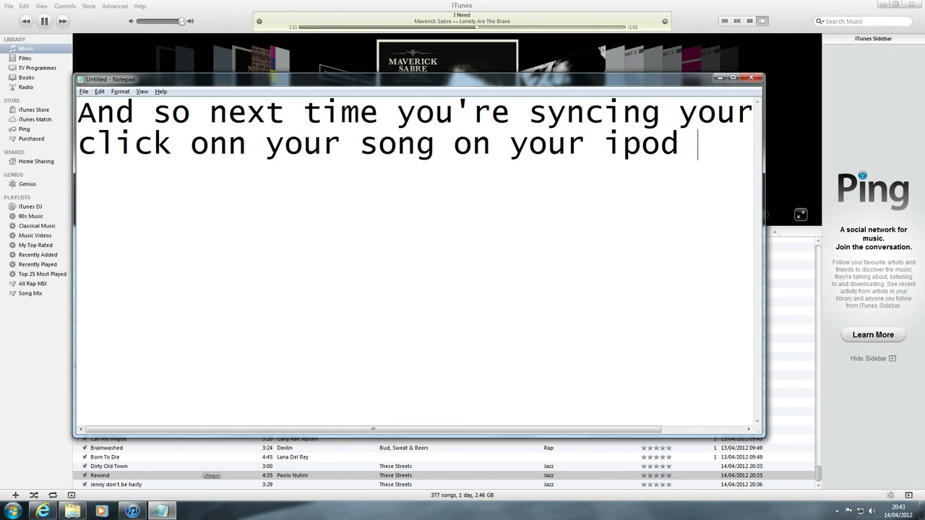
type("and it sh")
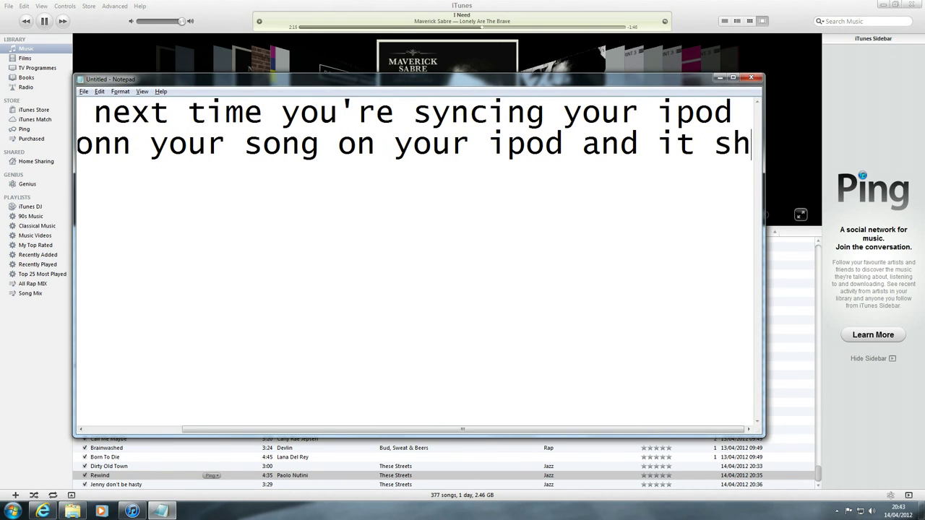
type("ould show the l")
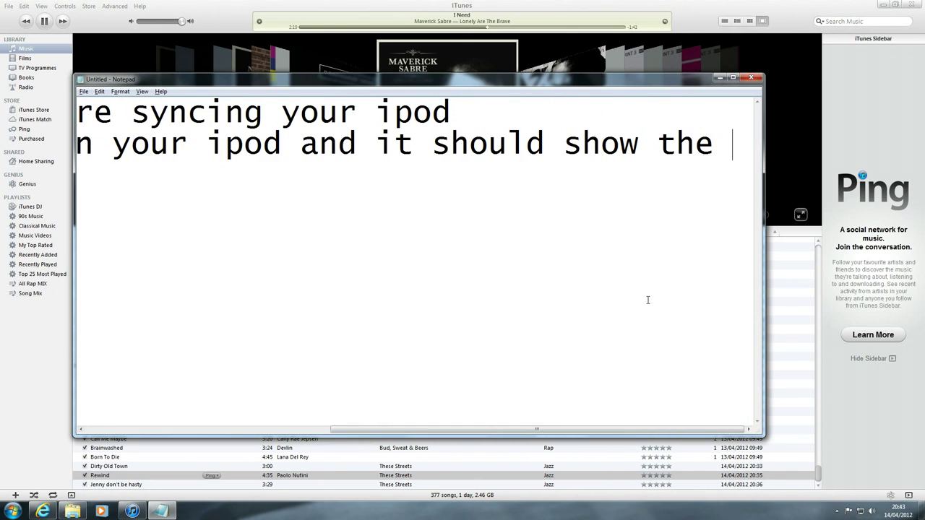
key("Return")
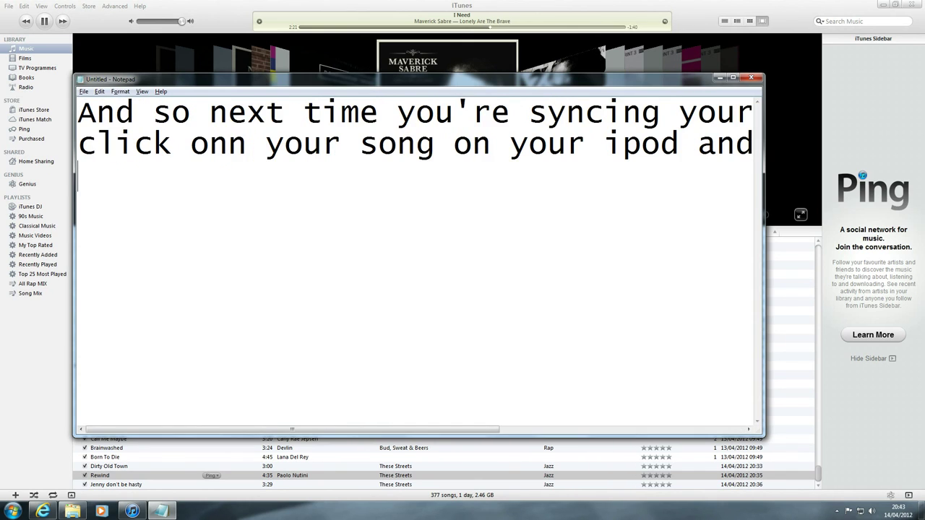
type("words :)")
Replace the entire note with the text "So now you can put all the"
key("ctrl+a")
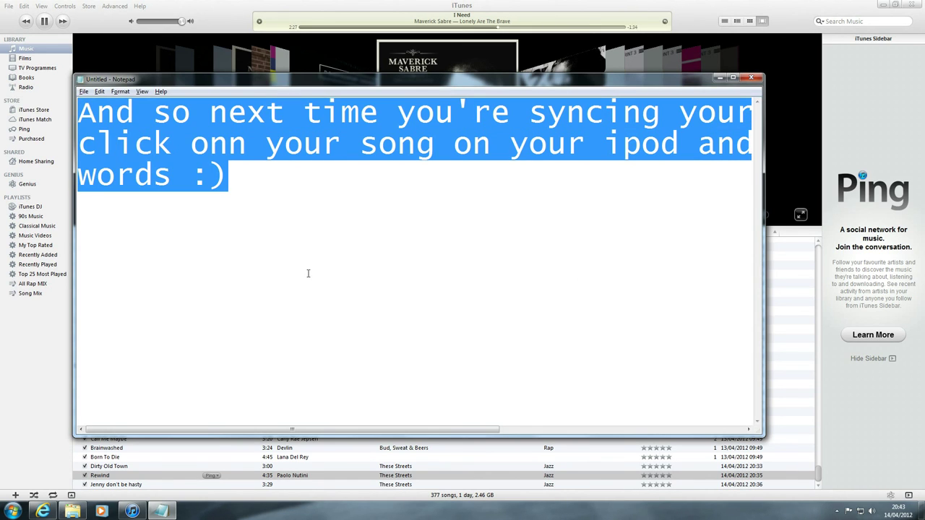
key("BackSpace")
type("So")
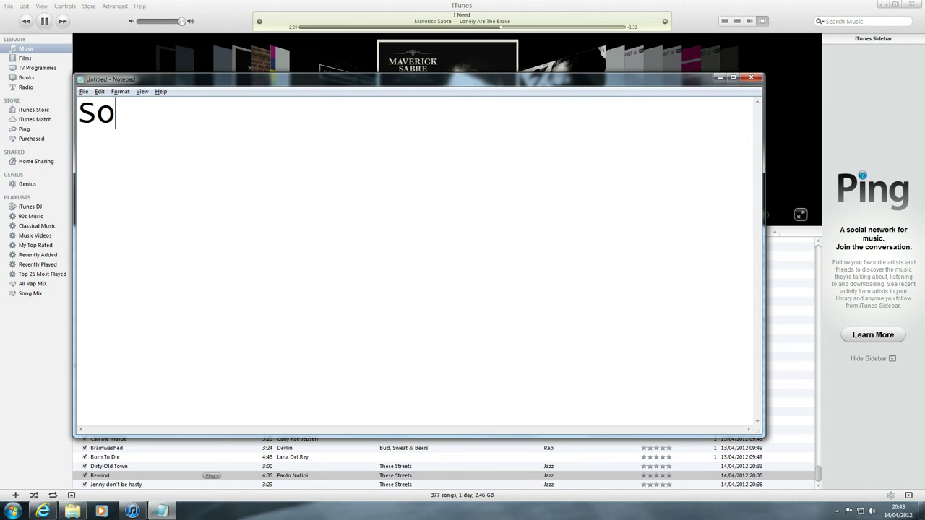
type(" now you ")
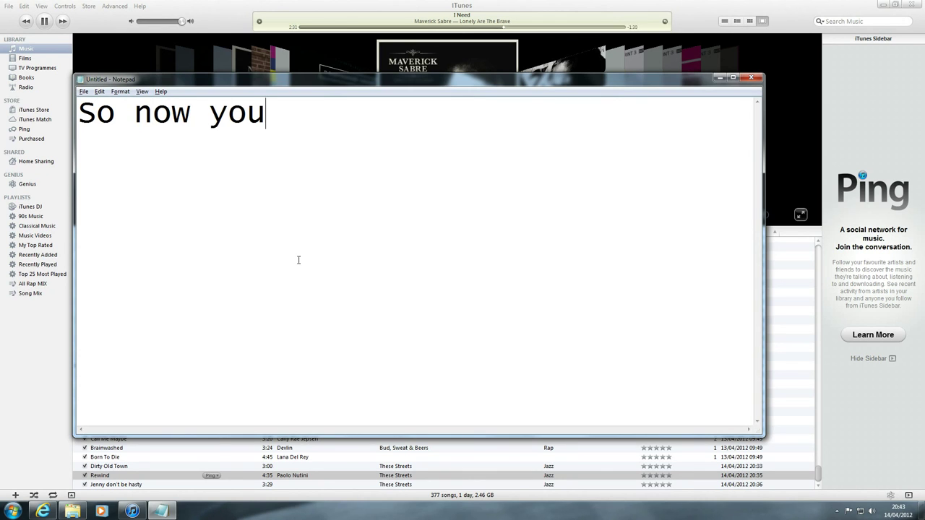
type("can put")
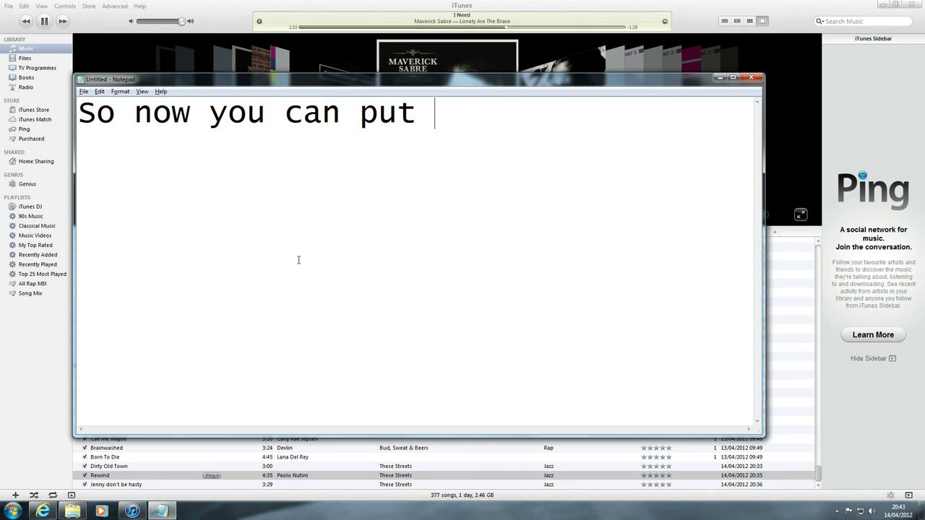
type(" all the")
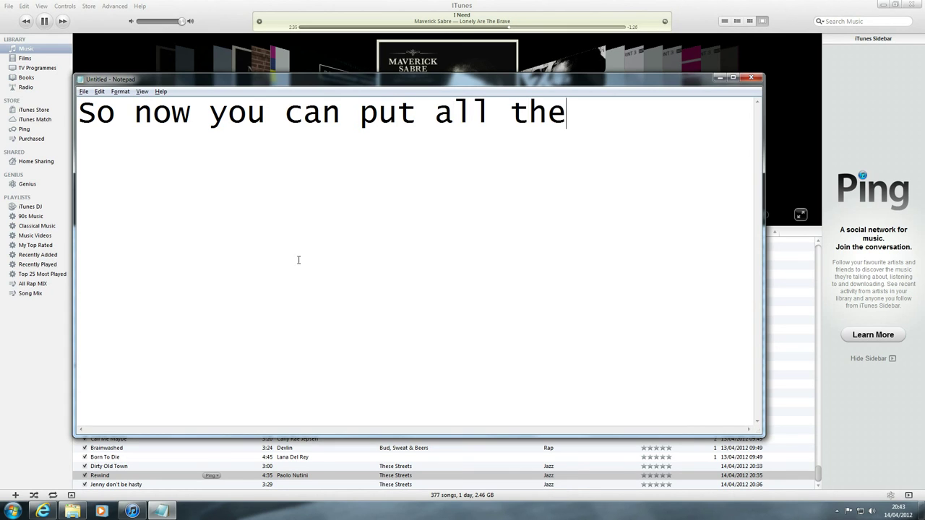
Change the line's ending from "all the" to "songs in the same album" and start a new line below it
key("BackSpace")
key("BackSpace")
key("BackSpace")
key("BackSpace")
key("BackSpace")
key("BackSpace")
key("BackSpace")
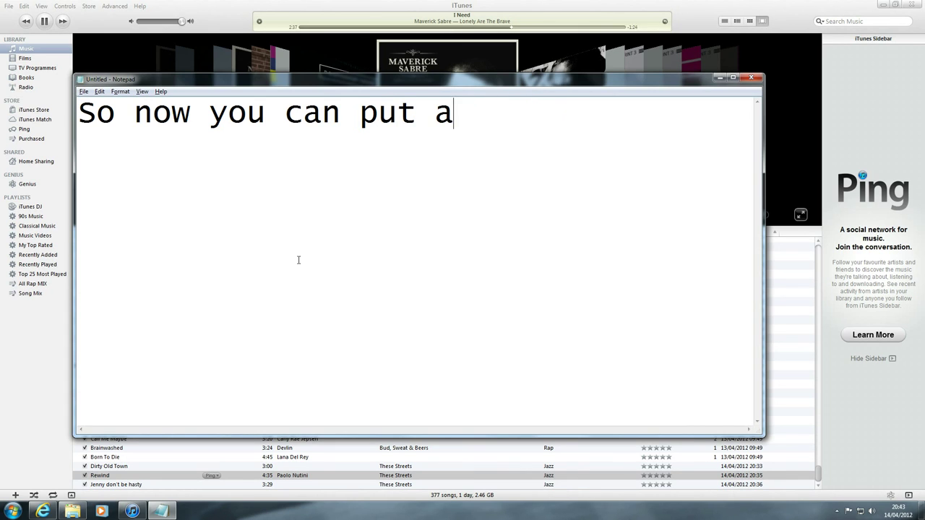
type("songs in")
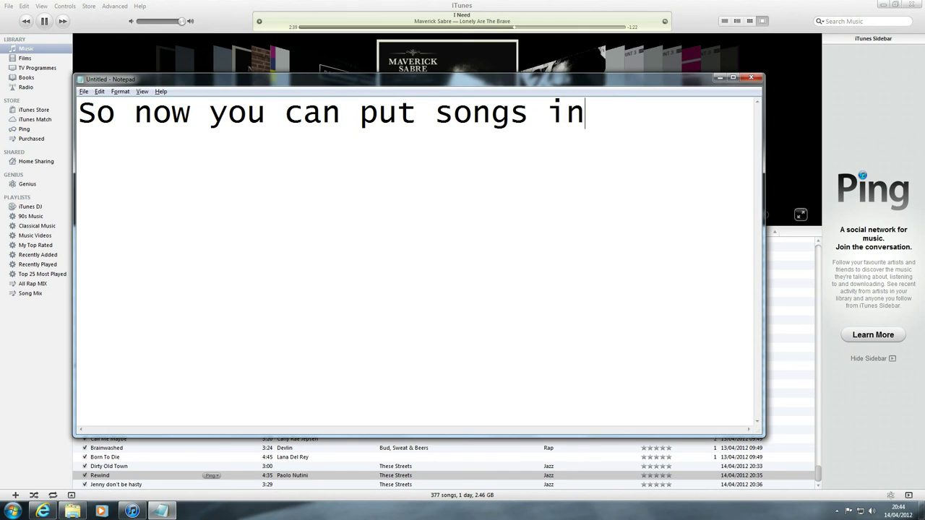
type(" the same album")
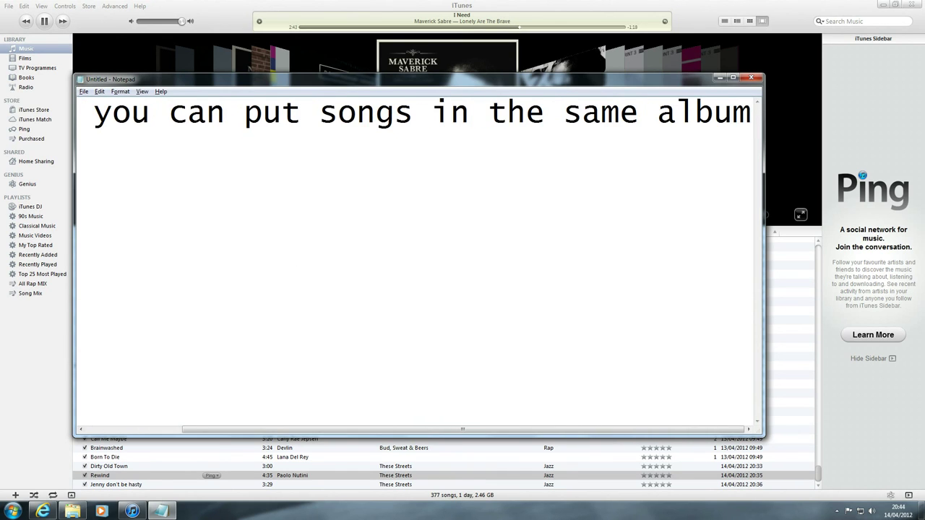
key("Return")
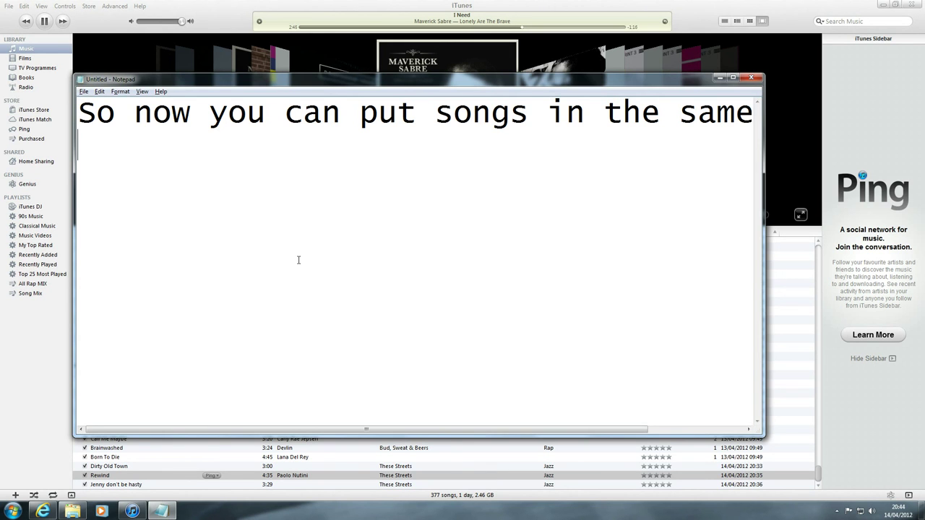
Switch back to iTunes, sort the music library by album and browse backwards through the album covers
left_click(719, 77)
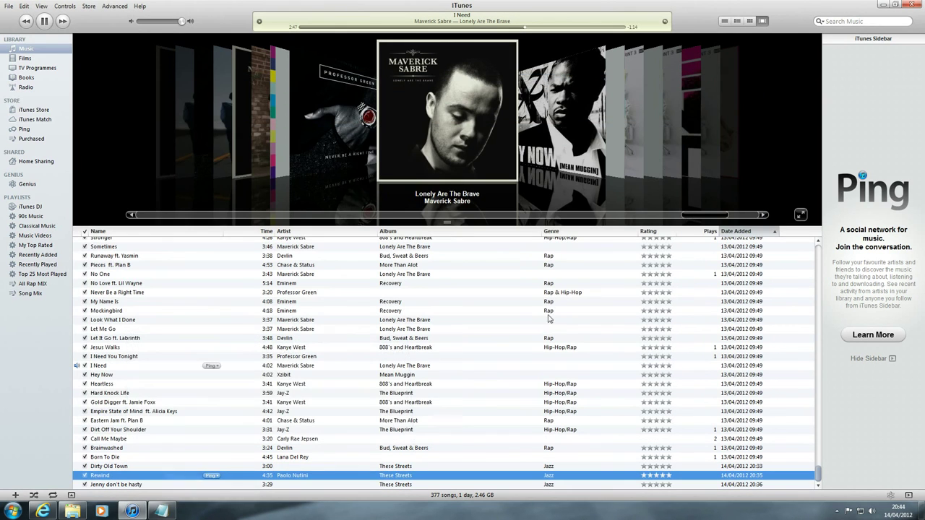
left_click(421, 392)
left_click(423, 411)
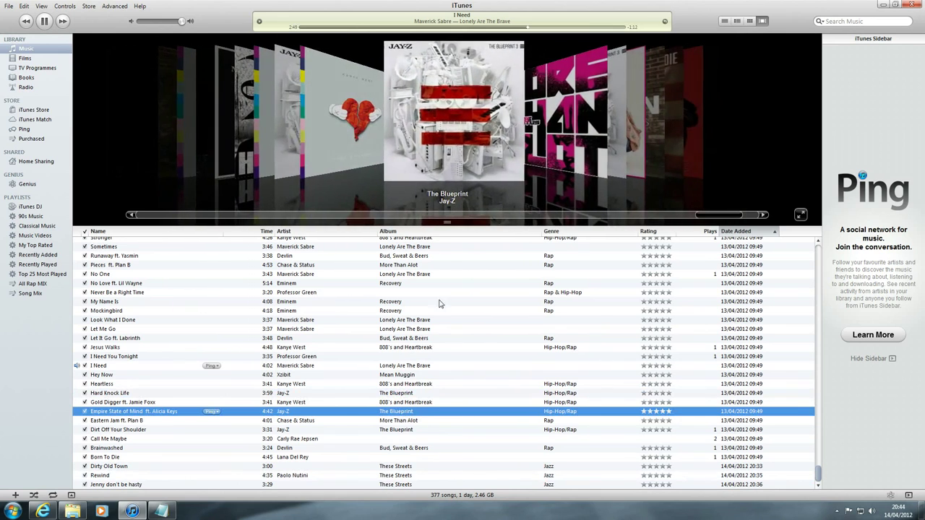
left_click(409, 232)
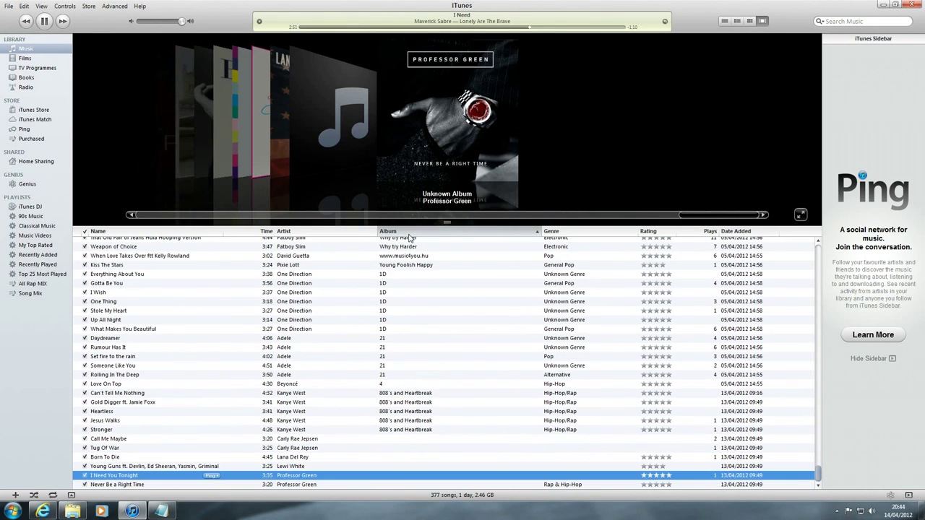
left_click(336, 147)
scroll(320, 148, "up", 4)
scroll(295, 145, "up", 8)
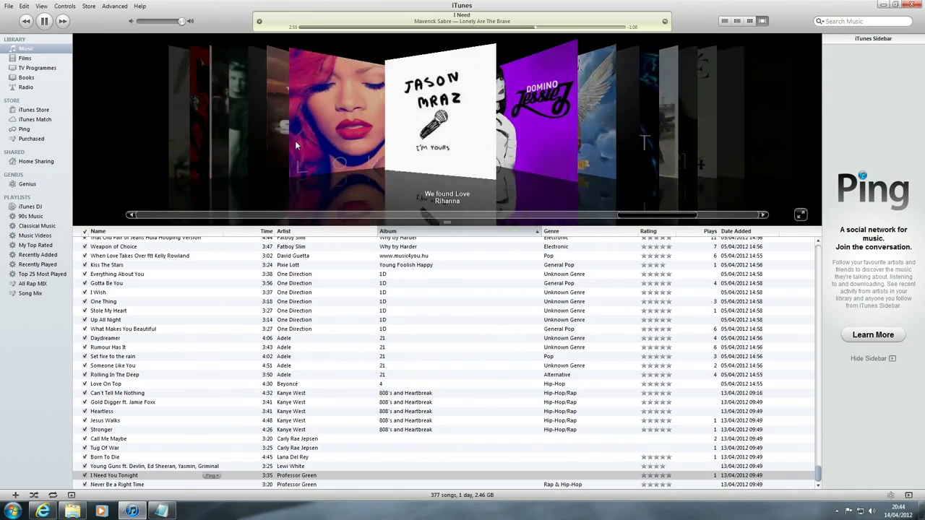
scroll(294, 144, "up", 8)
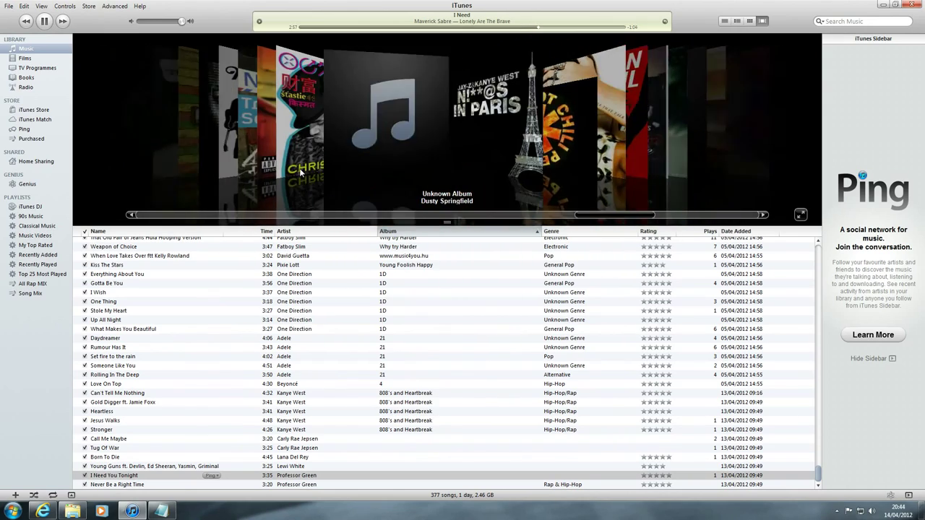
Switch to Notepad and replace the whole note with "And get album artwork for all your songs :)"
left_click(124, 512)
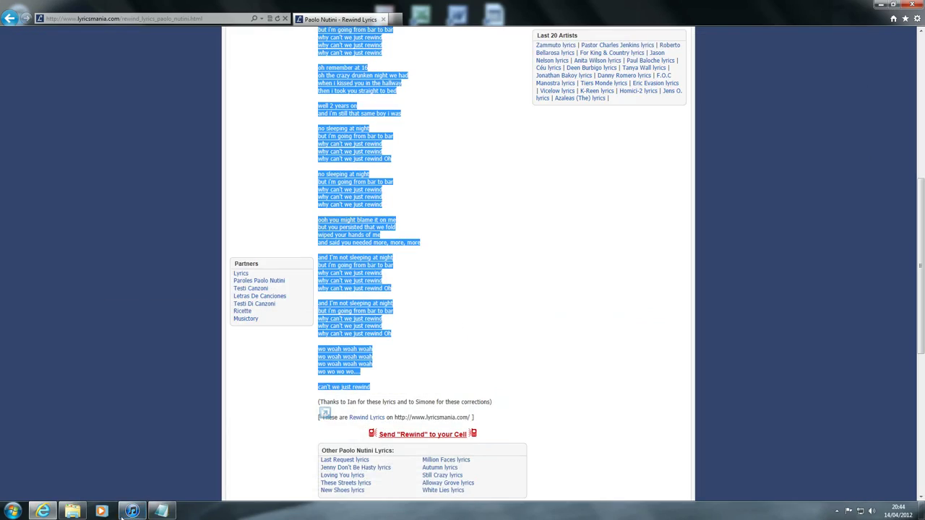
left_click(161, 511)
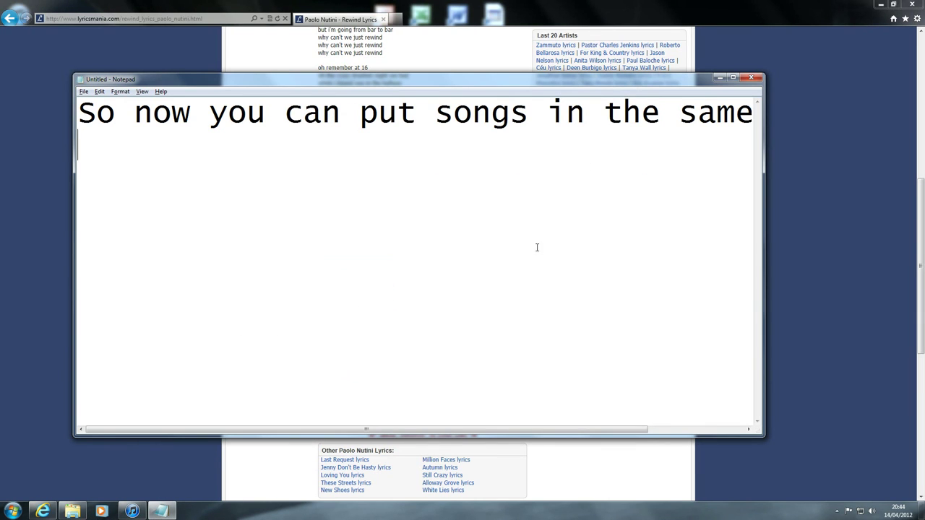
left_click_drag(736, 115, 78, 114)
key("BackSpace")
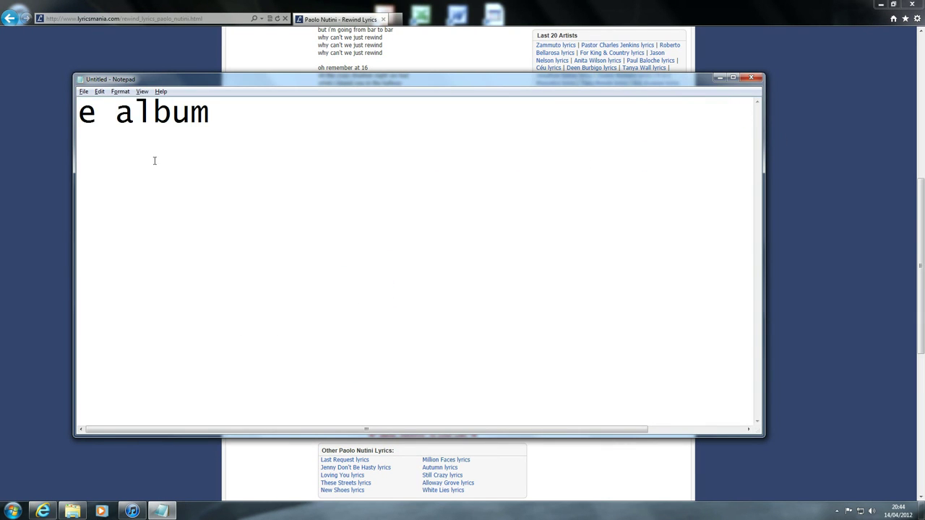
key("ctrl+a")
key("BackSpace")
type("And get album artwo")
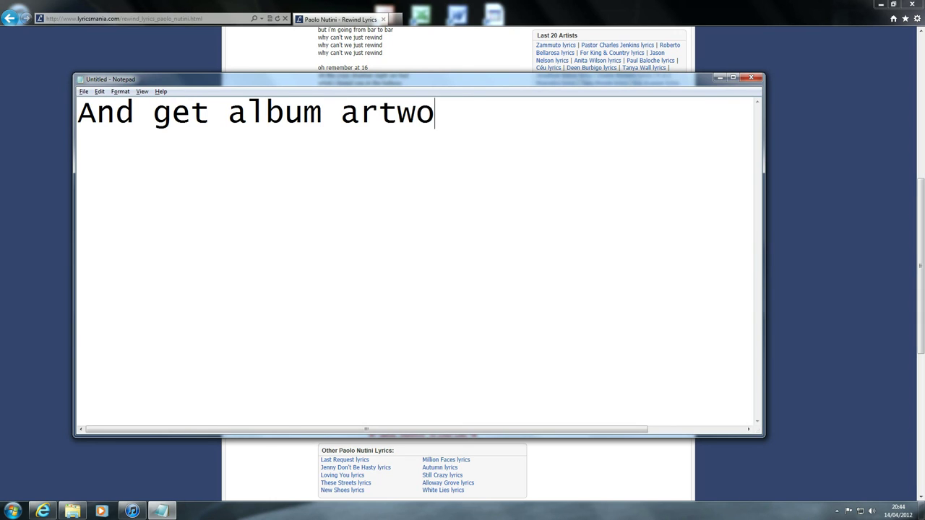
type("rk for all y")
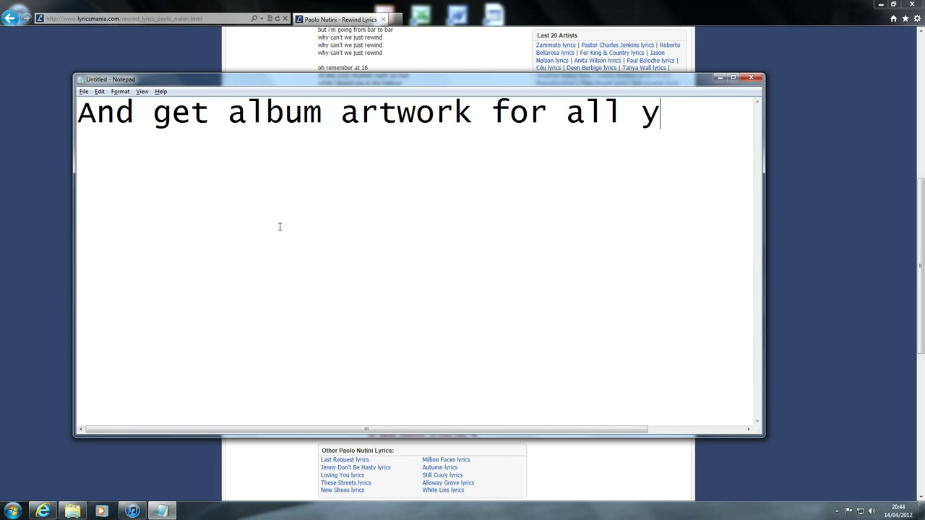
type("our songs :)")
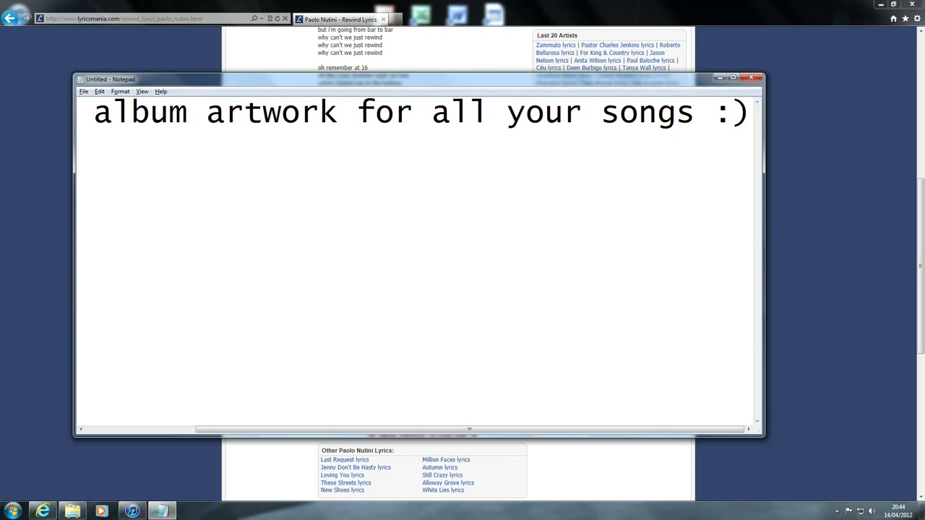
Bring iTunes up behind Notepad and replace the note with "And that's about it, if you'd like some more helpful pointers"
left_click_drag(715, 122, 1, 107)
key("BackSpace")
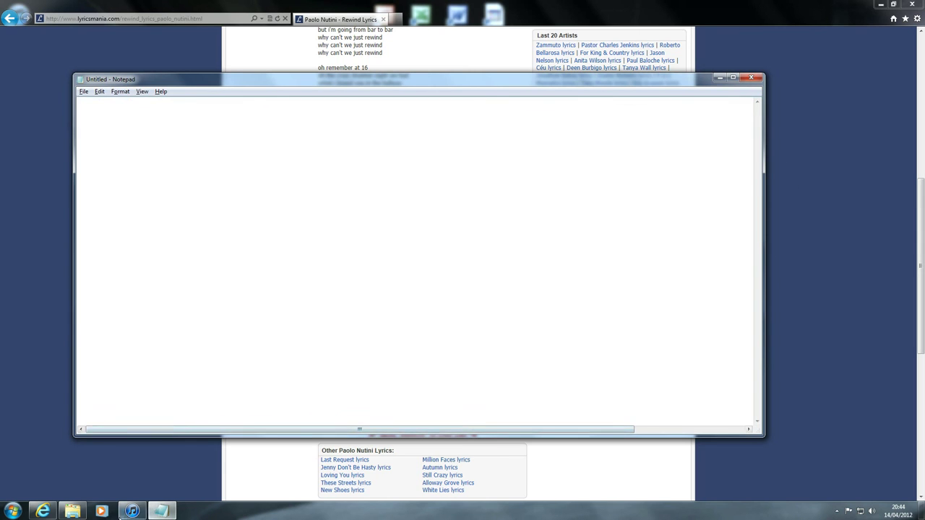
left_click(131, 511)
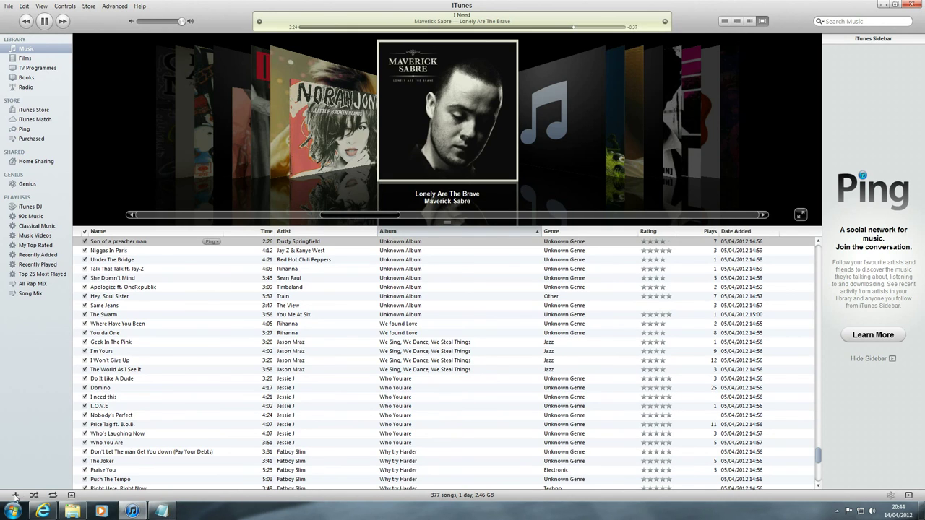
left_click(161, 510)
type("And that's about it, if you'")
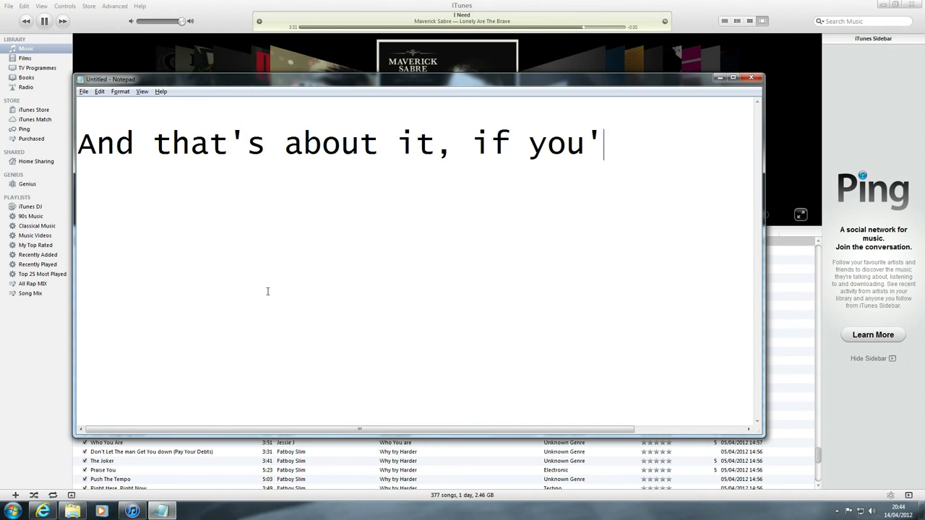
type("d like some more help")
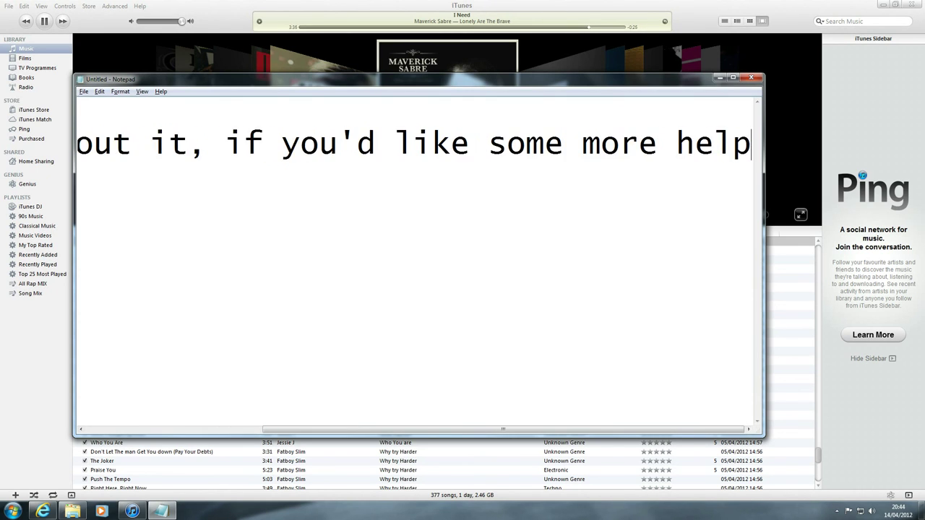
type("ful poit")
key("BackSpace")
type("nters")
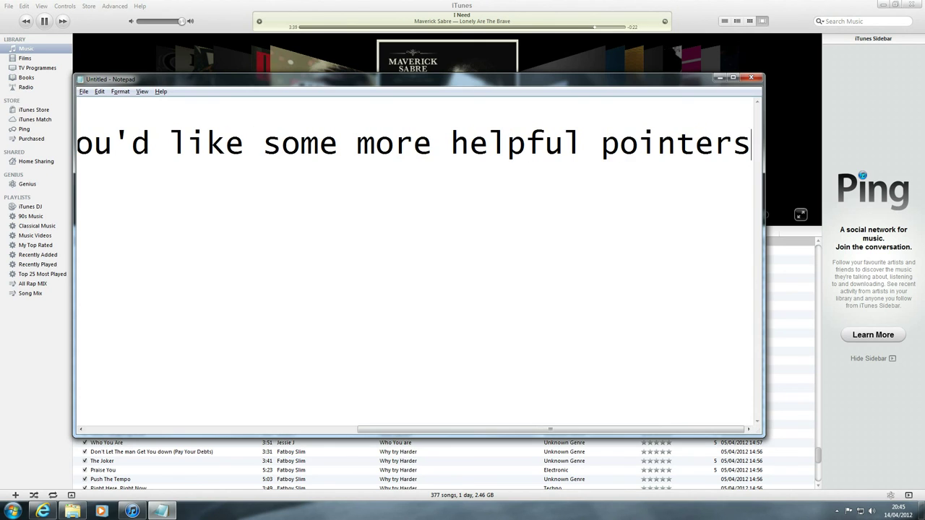
Add the lines "don't hesitate to ask :)" and "thanks for watching" below the note's first sentence
key("Return")
type("do")
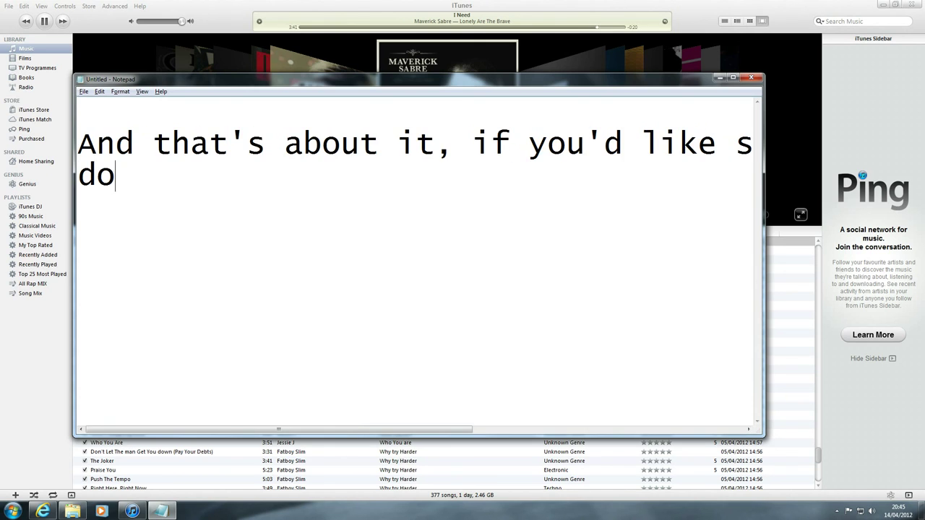
type("n't hesitia")
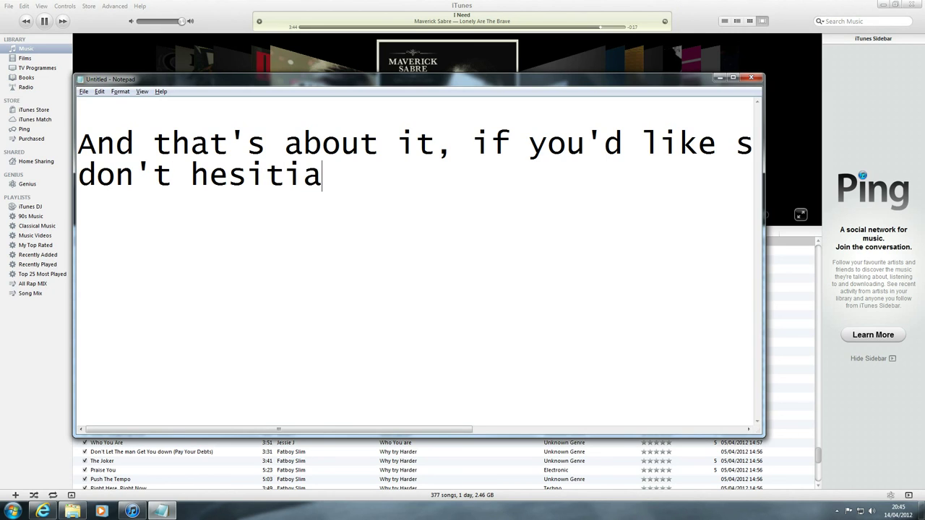
key("BackSpace")
type("ate ")
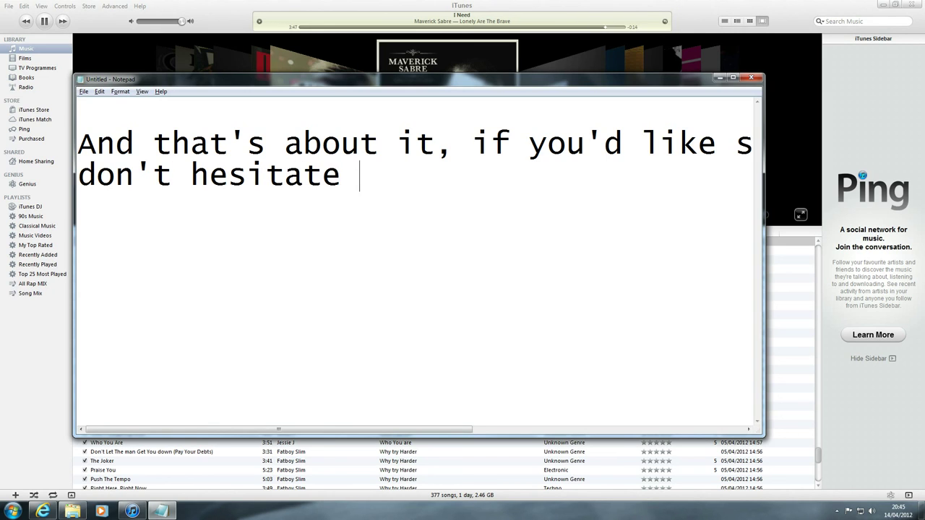
type("to ask :) ")
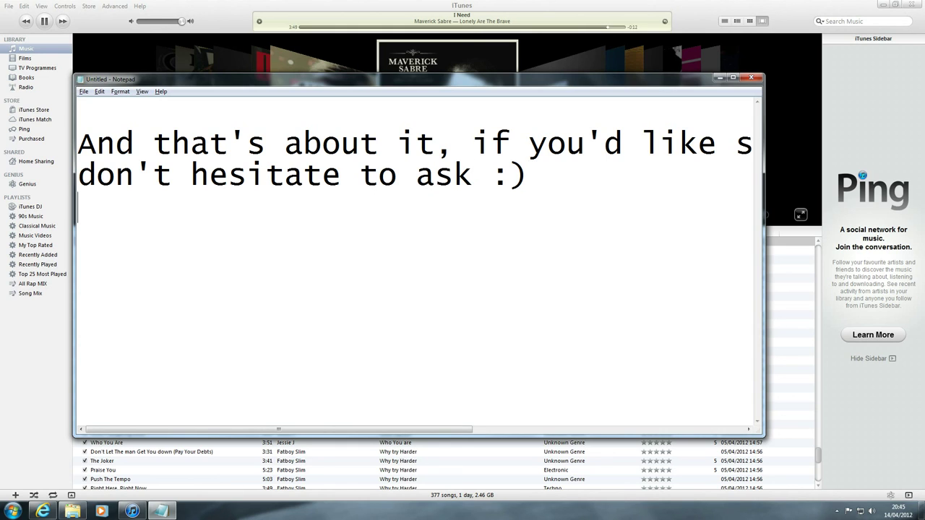
type("thanks ")
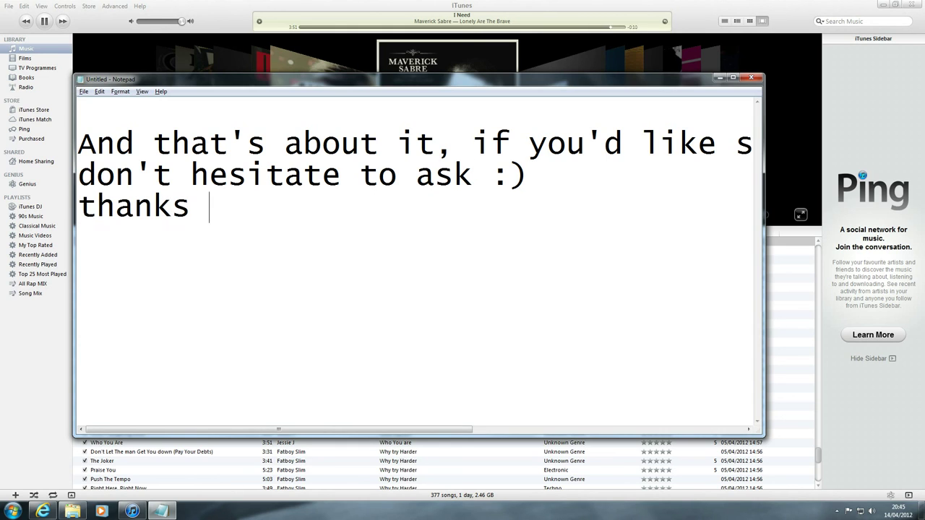
type("for watch")
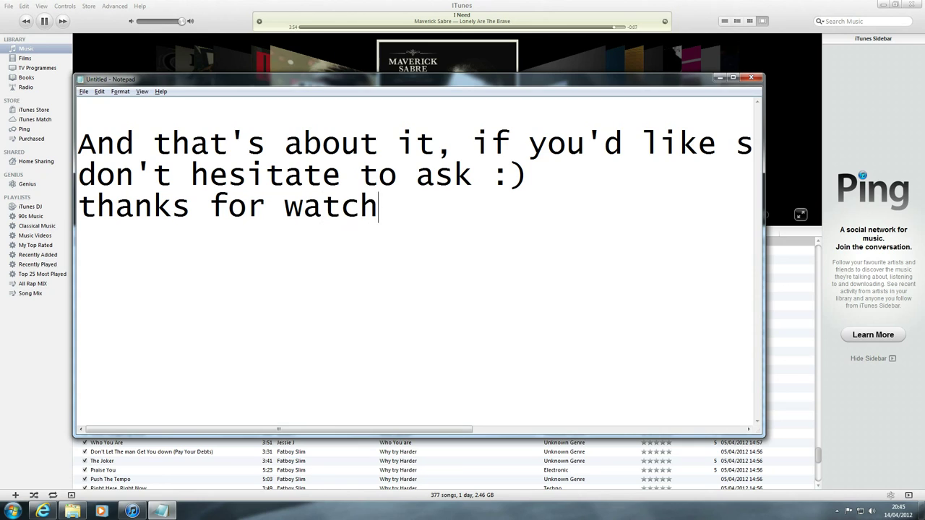
type("ing")
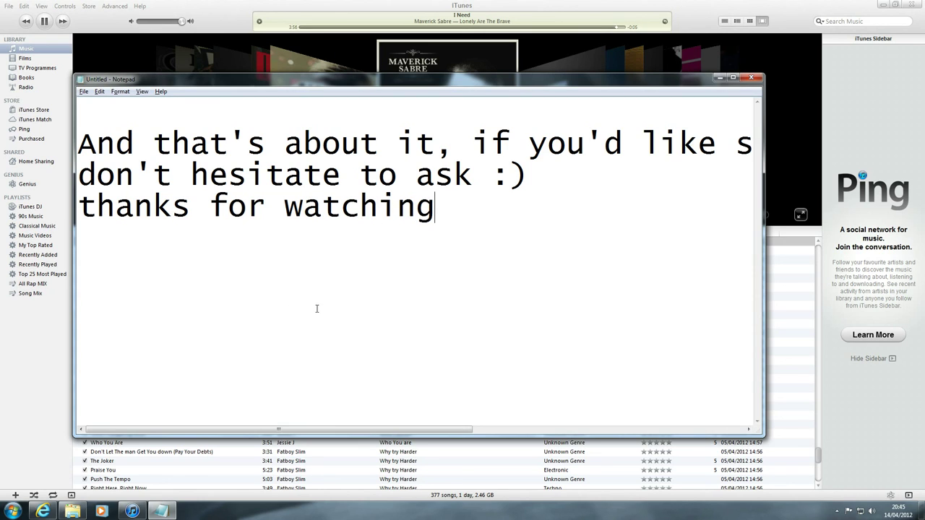